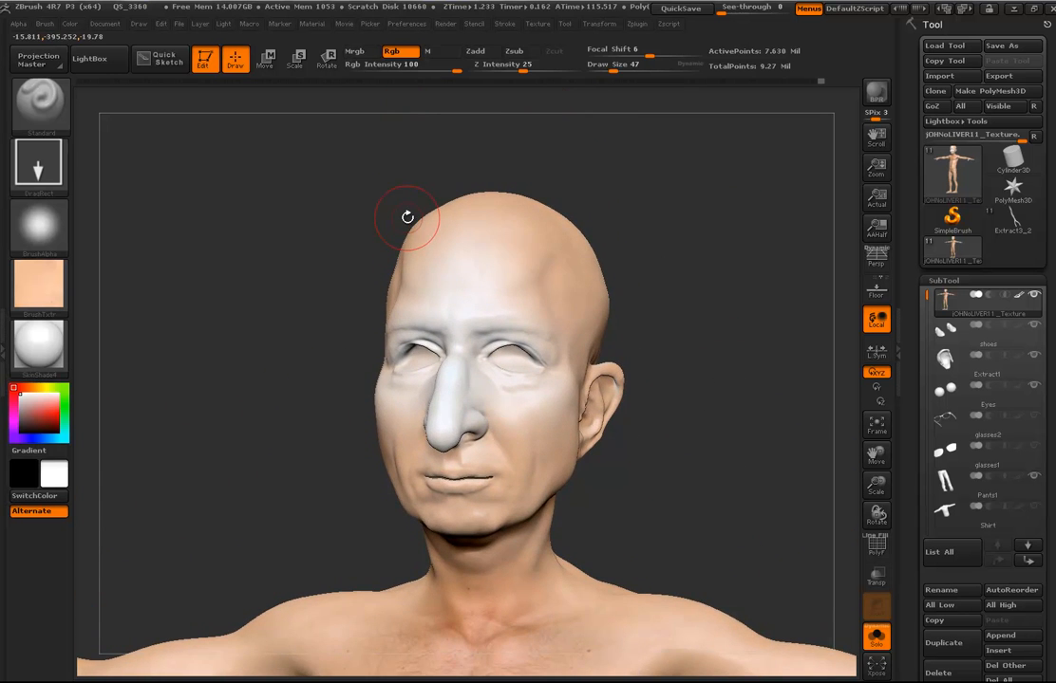
- Review the loaded textures available for the skin brush
drag(707, 283, 648, 294)
click(49, 287)
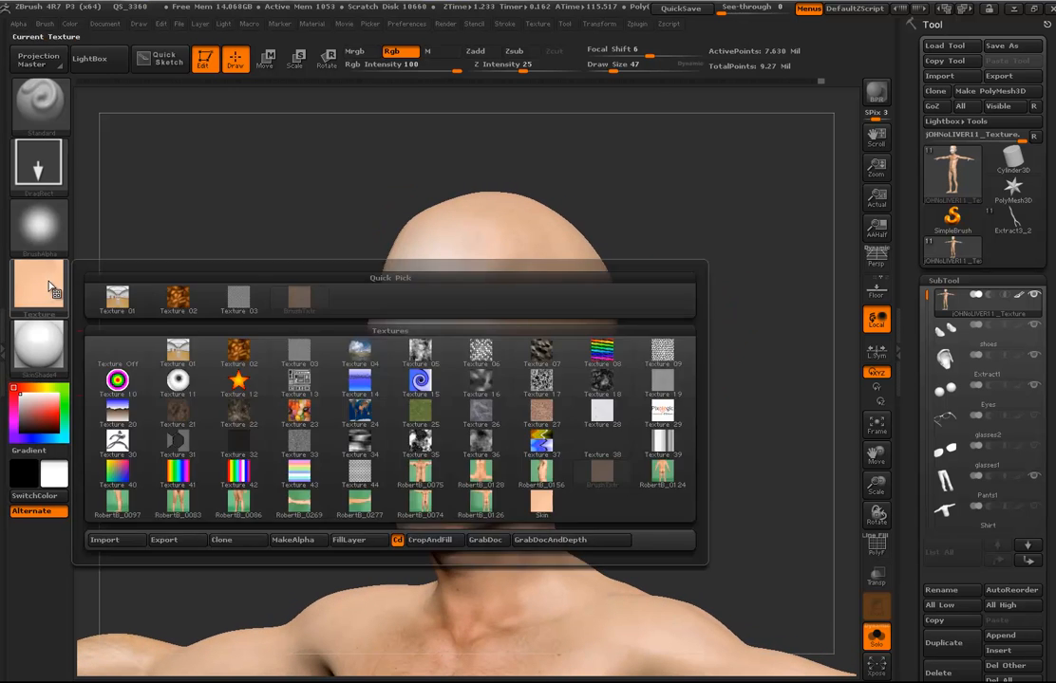
click(40, 270)
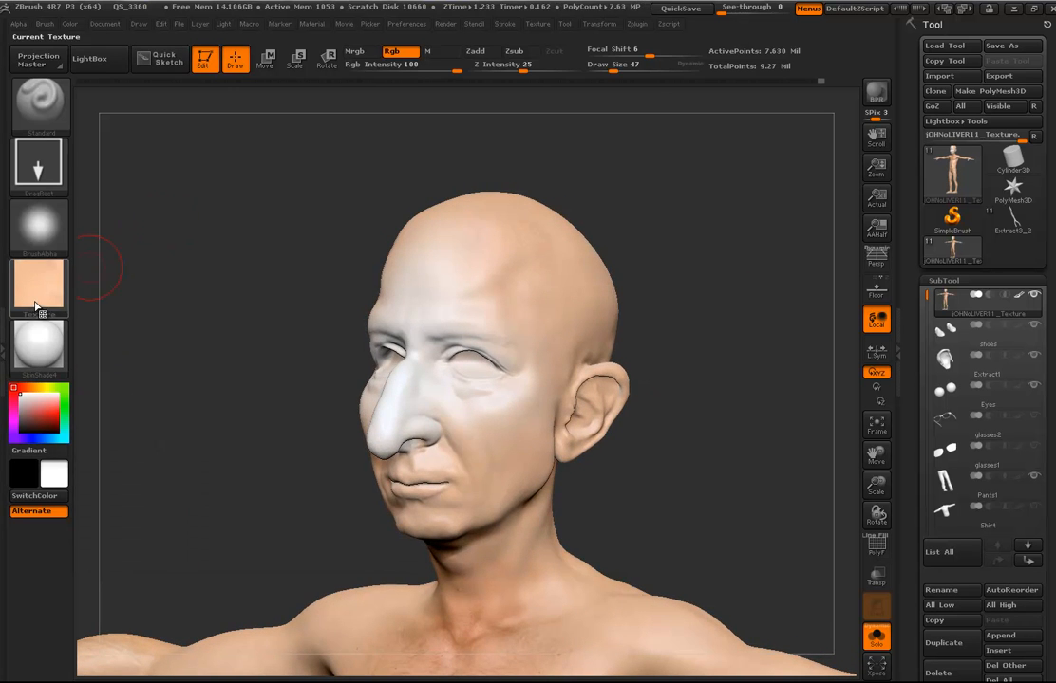
mouse_move(35, 305)
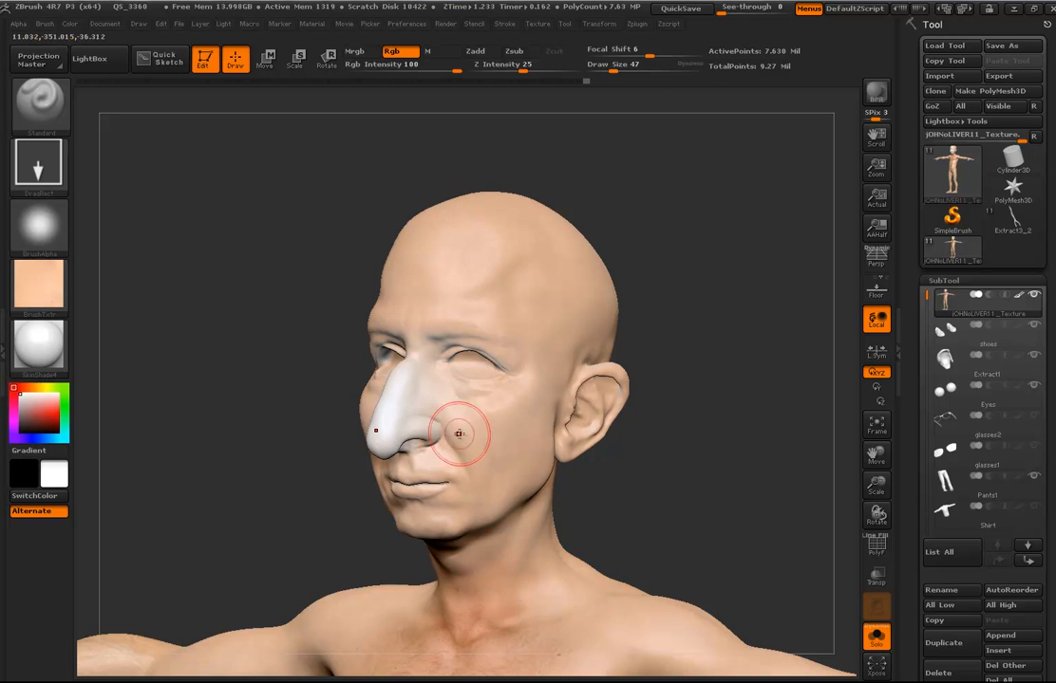
- Import the John Oliver portrait photo from the Downloads folder as a texture
mouse_move(740, 534)
alt+mouse_down()
mouse_move(747, 542)
mouse_move(566, 450)
mouse_move(532, 447)
mouse_move(785, 532)
mouse_move(749, 508)
alt+mouse_up()
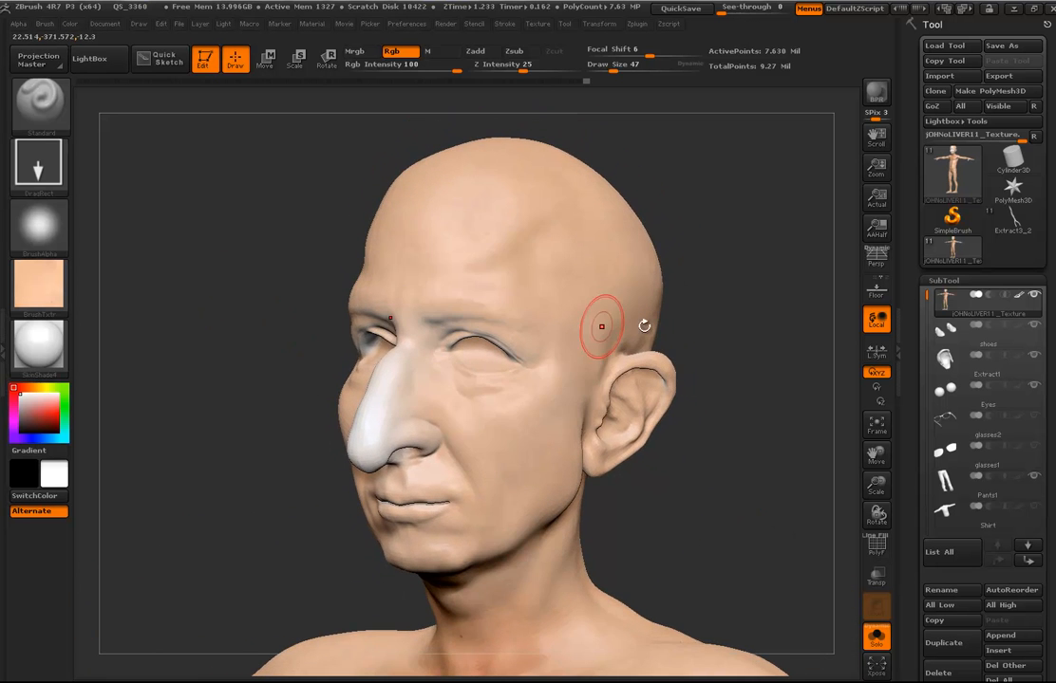
drag(683, 550, 651, 382)
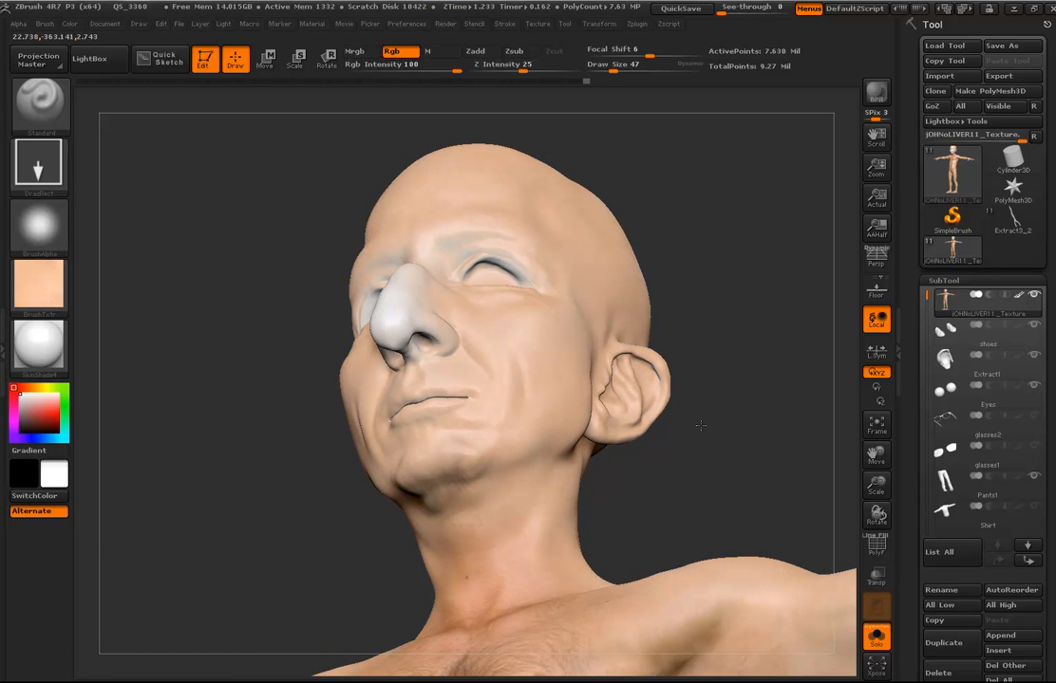
drag(758, 492, 724, 373)
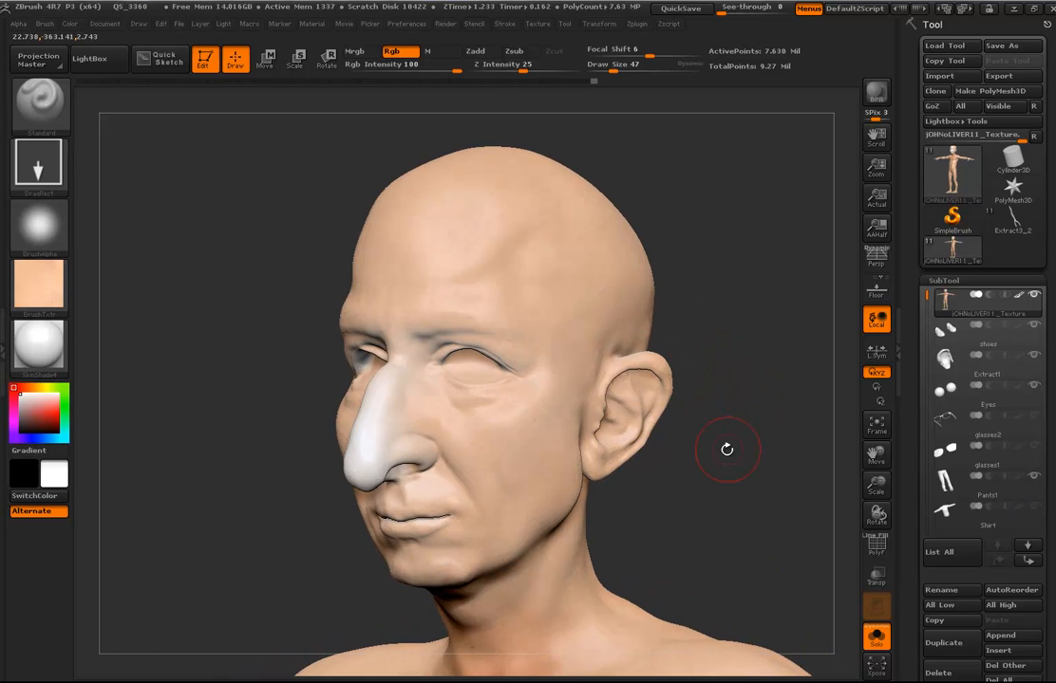
drag(724, 457, 714, 448)
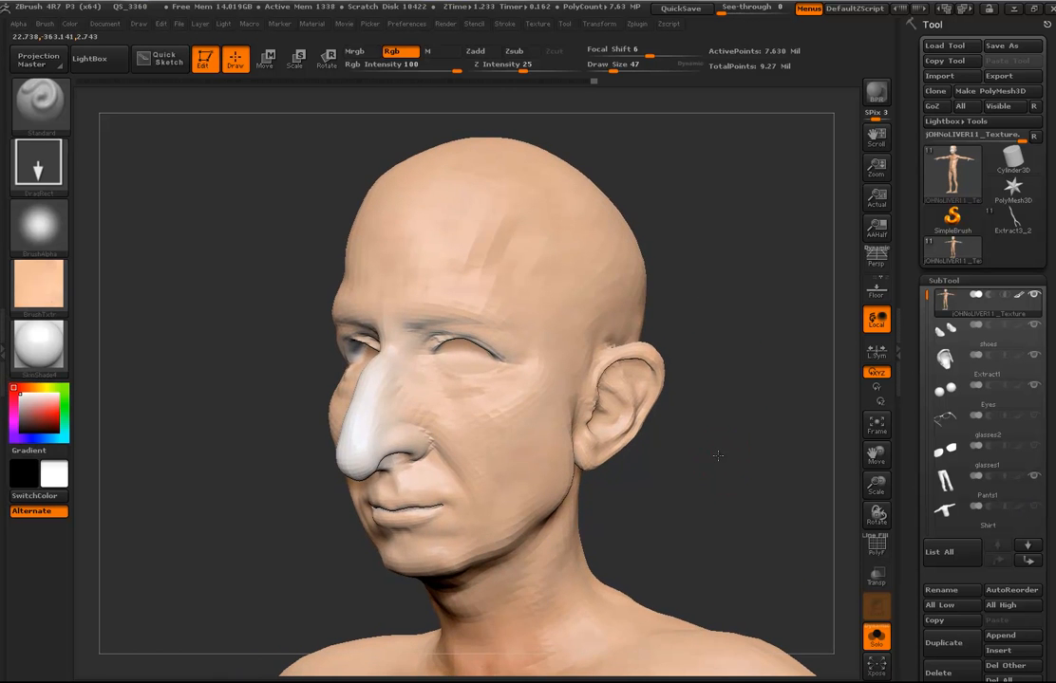
click(538, 25)
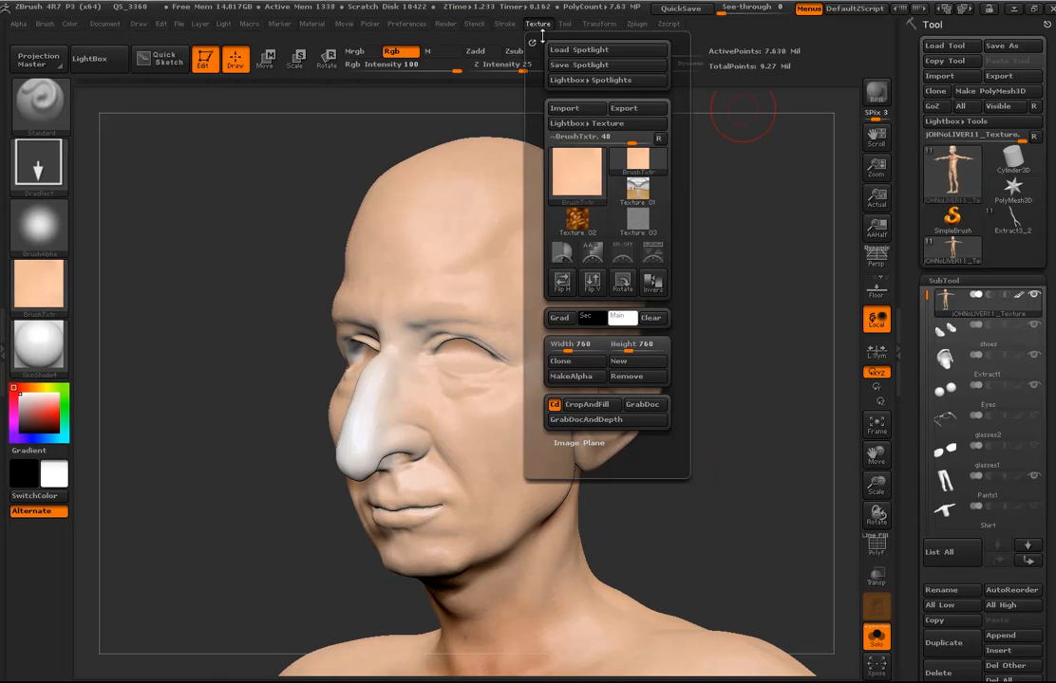
click(566, 110)
scroll(194, 133, up, 5)
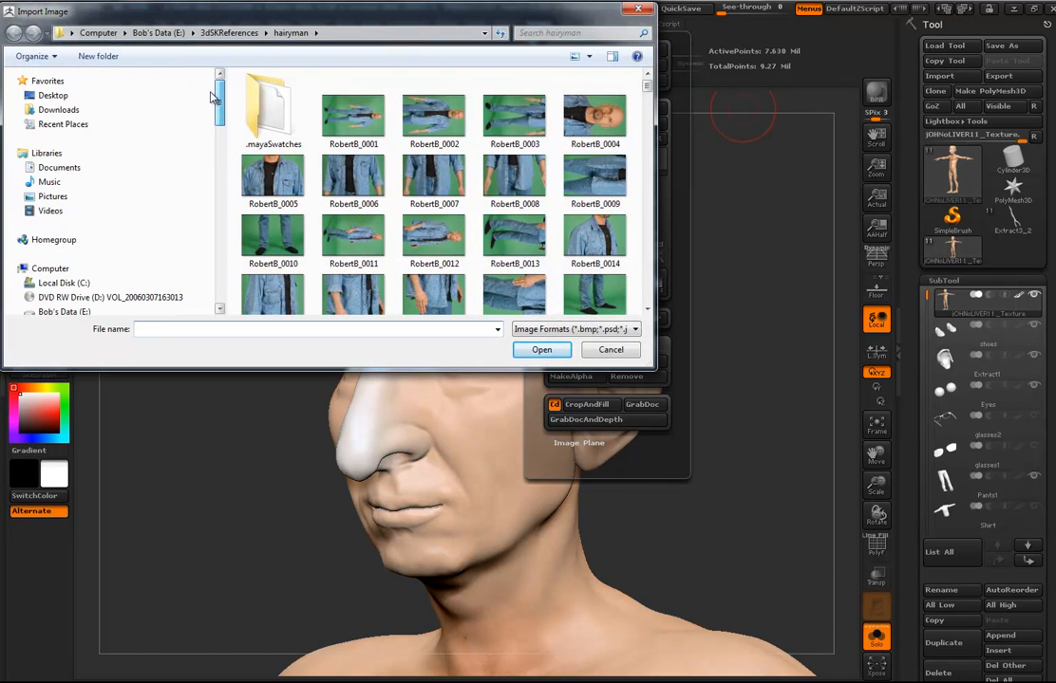
click(65, 109)
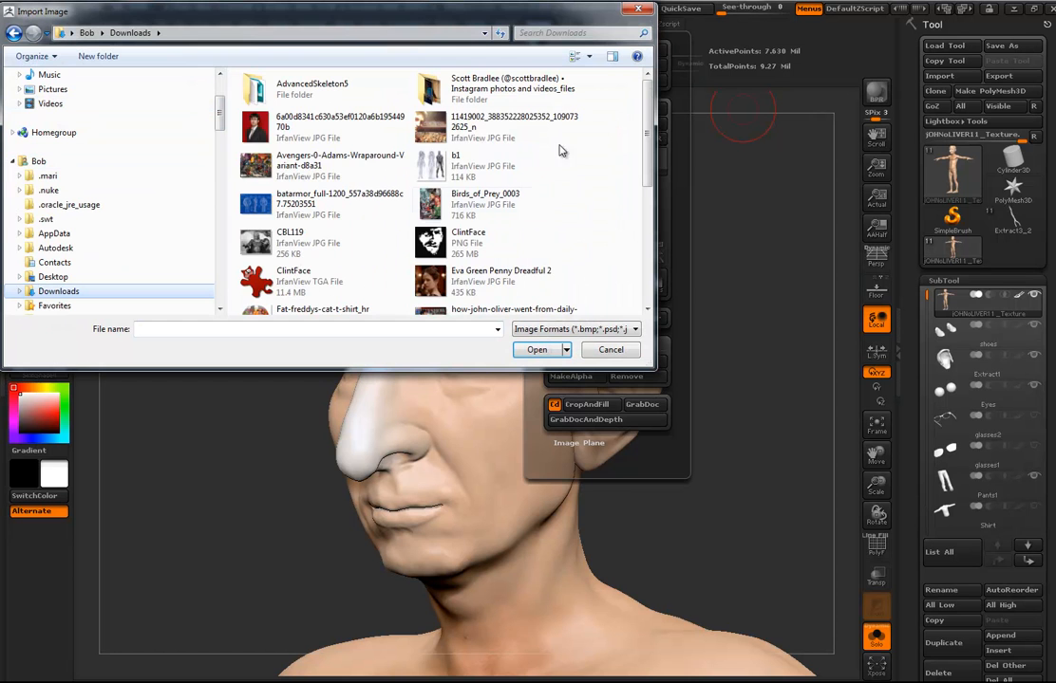
scroll(542, 171, down, 5)
double_click(516, 291)
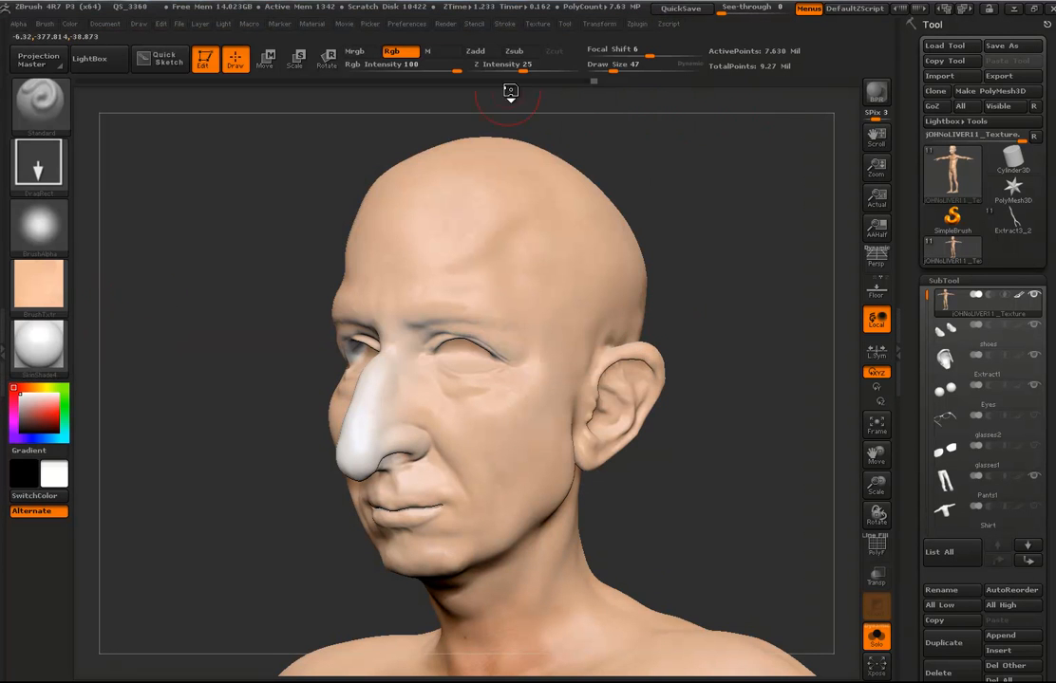
click(545, 25)
click(576, 249)
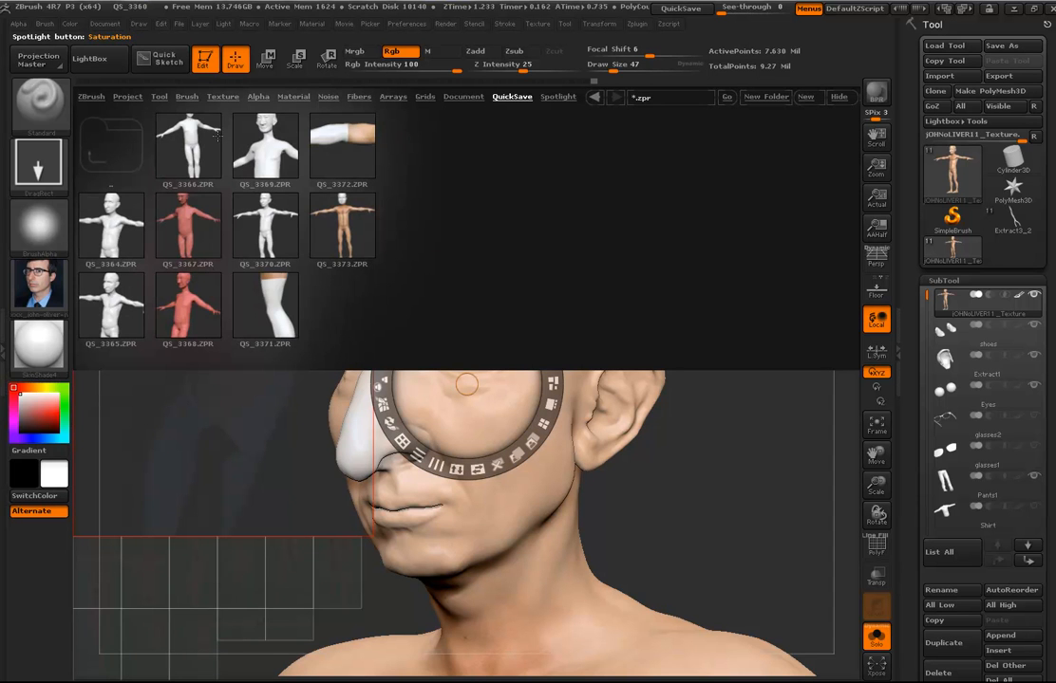
click(89, 57)
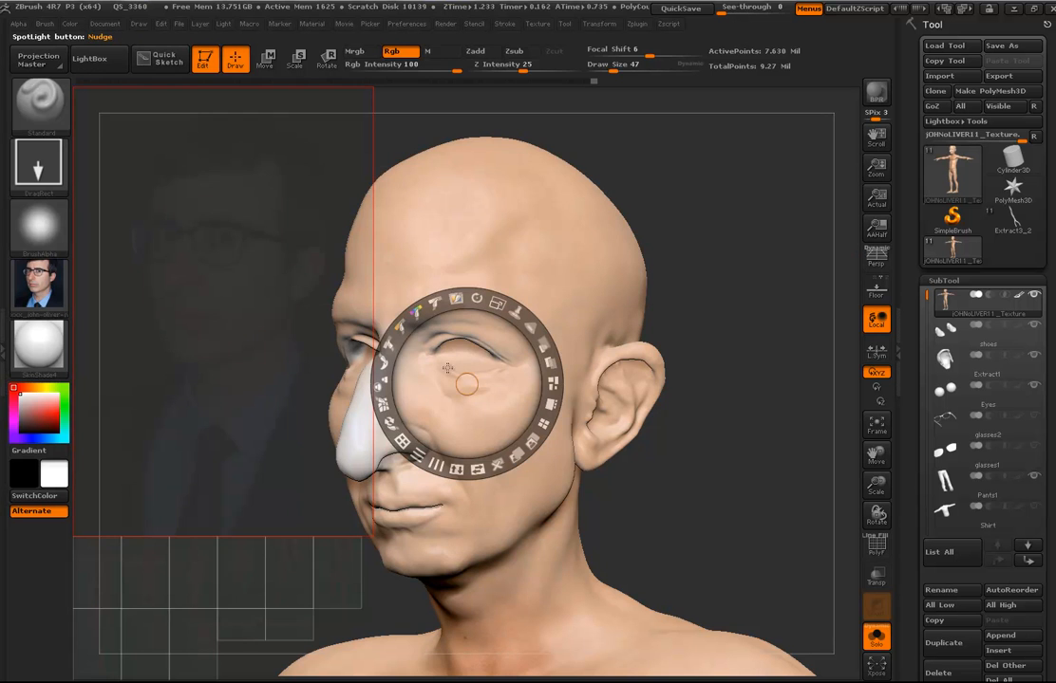
drag(471, 388, 517, 290)
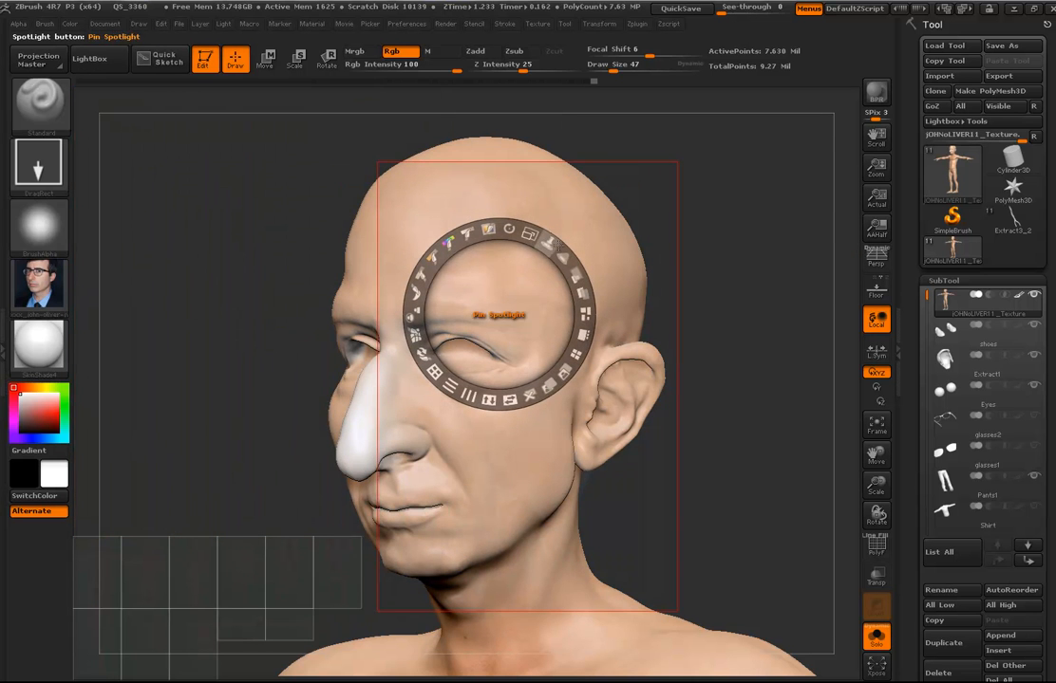
drag(529, 234, 581, 334)
drag(500, 316, 520, 292)
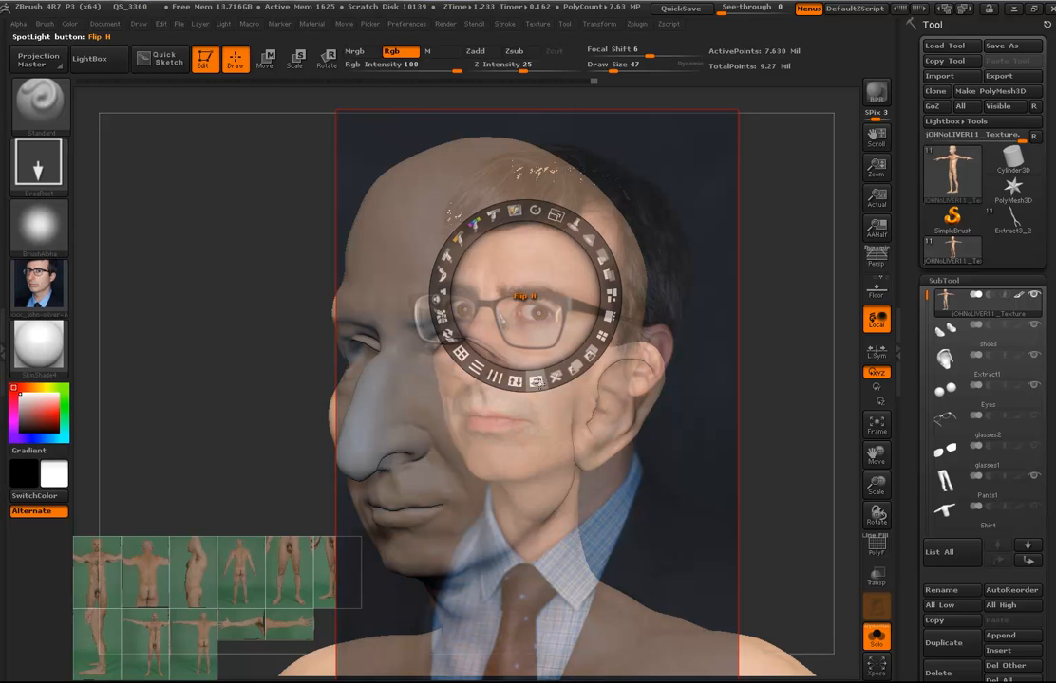
click(554, 379)
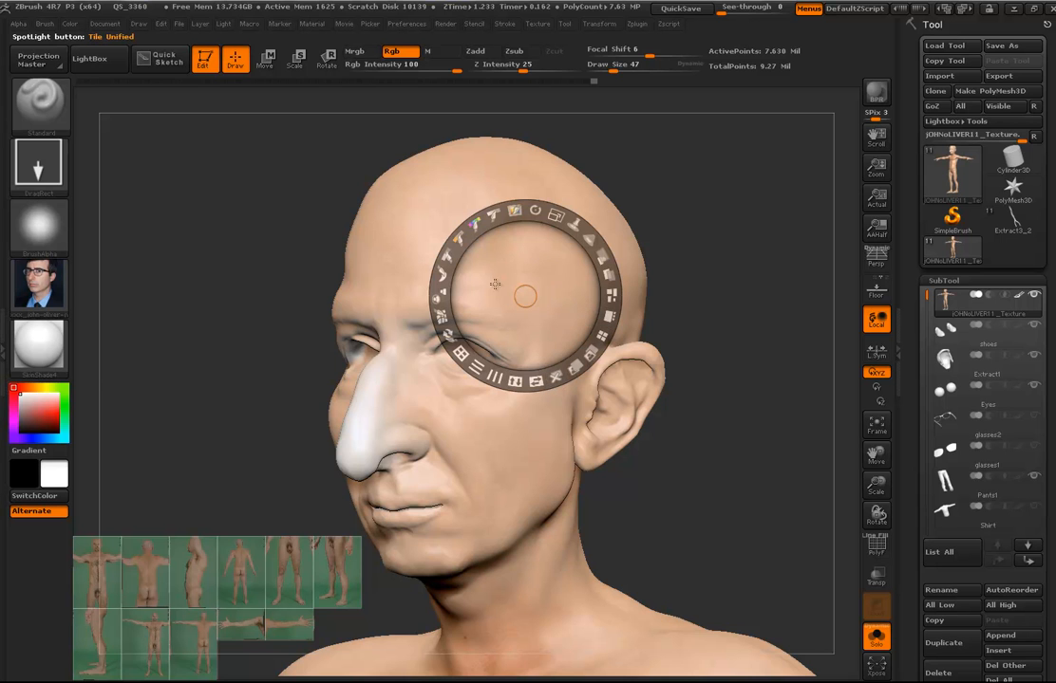
- Add the John Oliver portrait texture to Spotlight and dismiss the LightBox browser
click(538, 24)
click(576, 170)
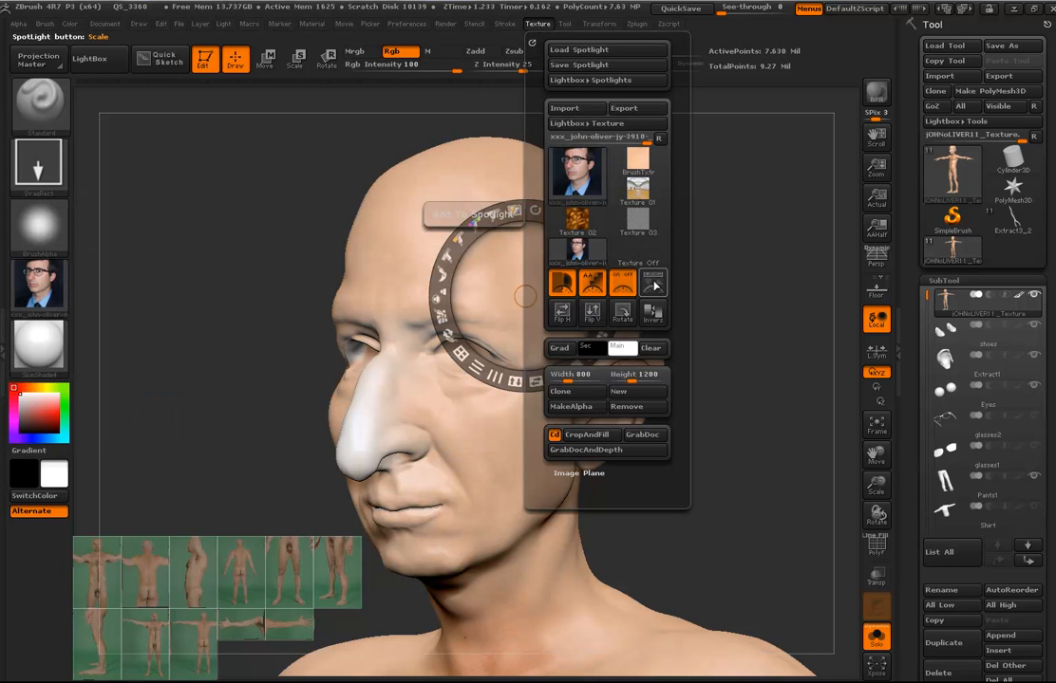
click(654, 285)
click(91, 58)
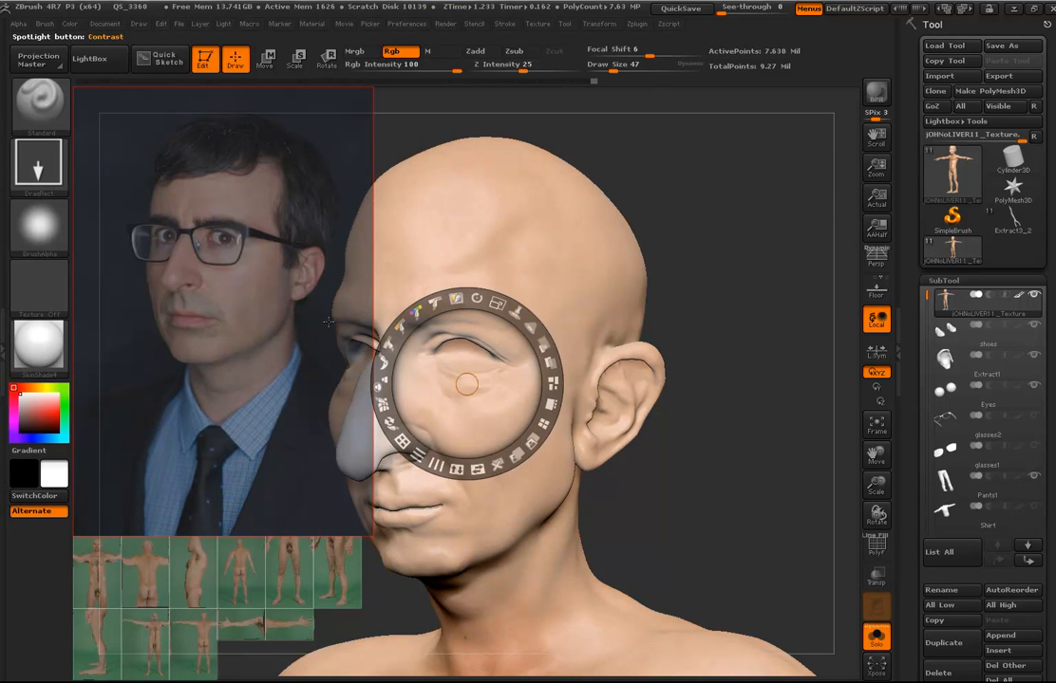
- Enlarge the portrait in Spotlight, line it up over the head, and activate Nudge with the wheel moved off the face
drag(457, 377, 359, 447)
drag(379, 391, 399, 421)
drag(511, 393, 402, 344)
drag(433, 259, 444, 269)
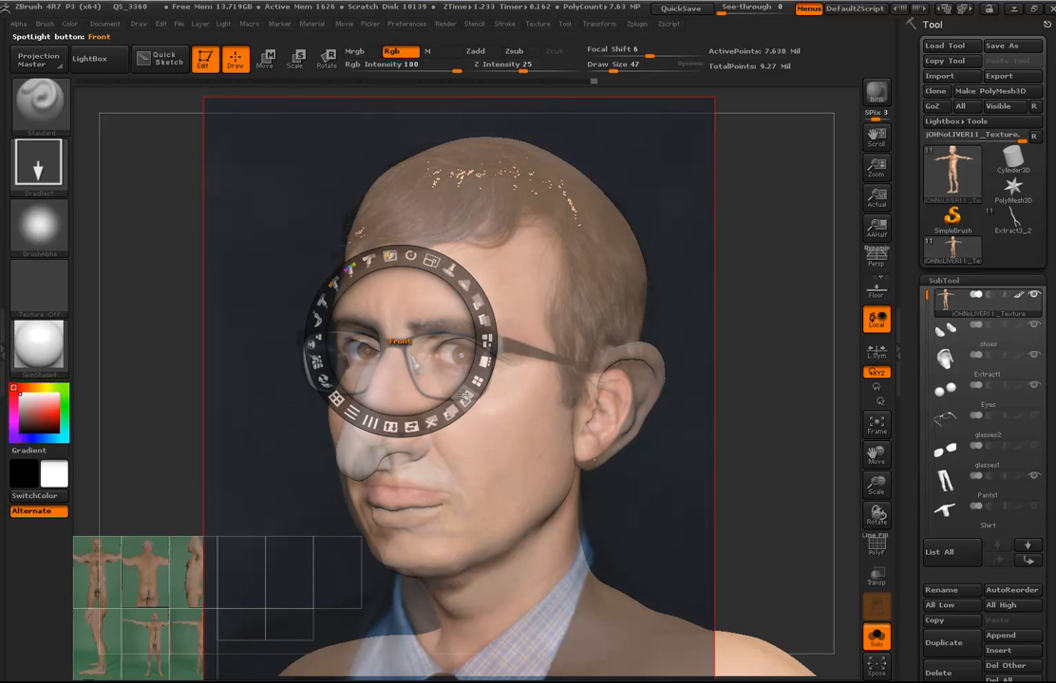
click(475, 300)
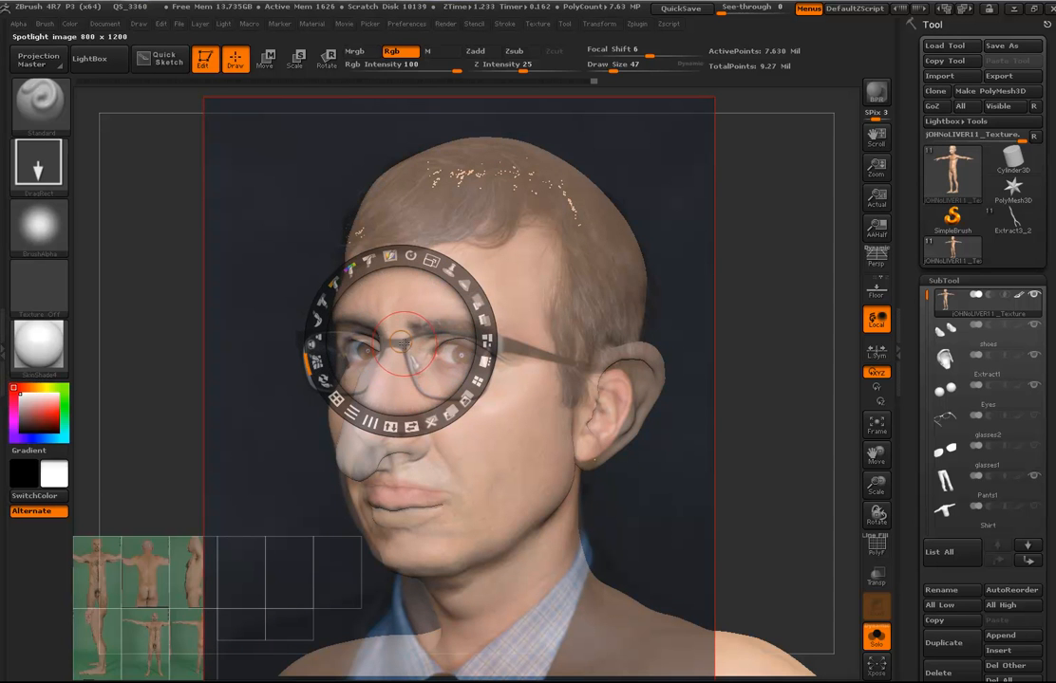
drag(403, 343, 779, 361)
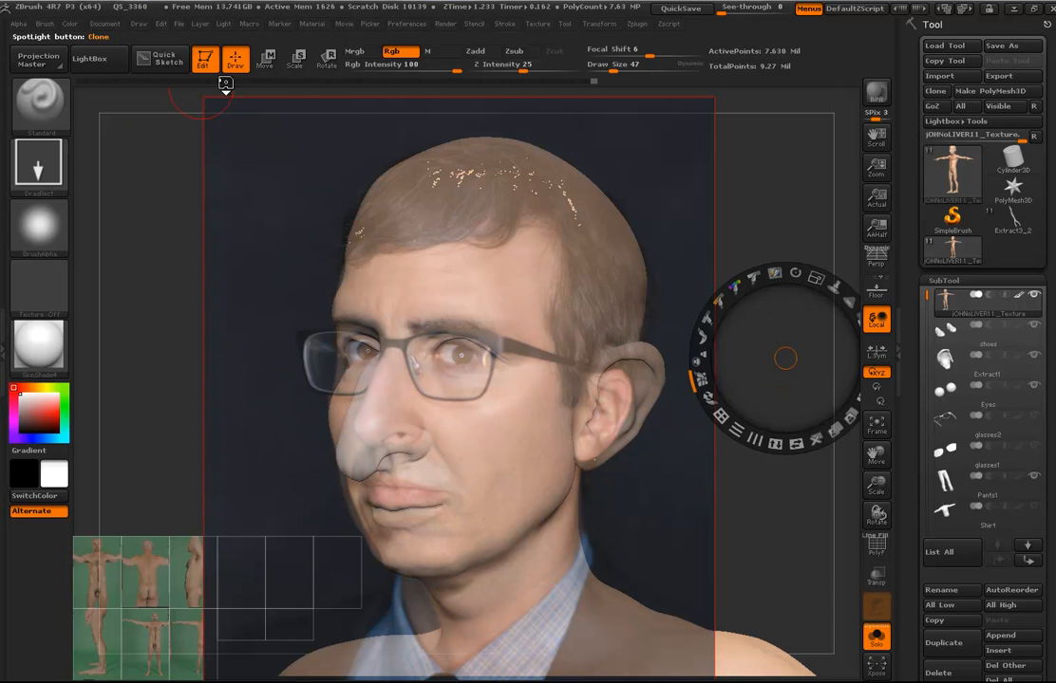
- Check the brush's BackfaceMask auto-masking option and set the Draw Size to 140
click(44, 24)
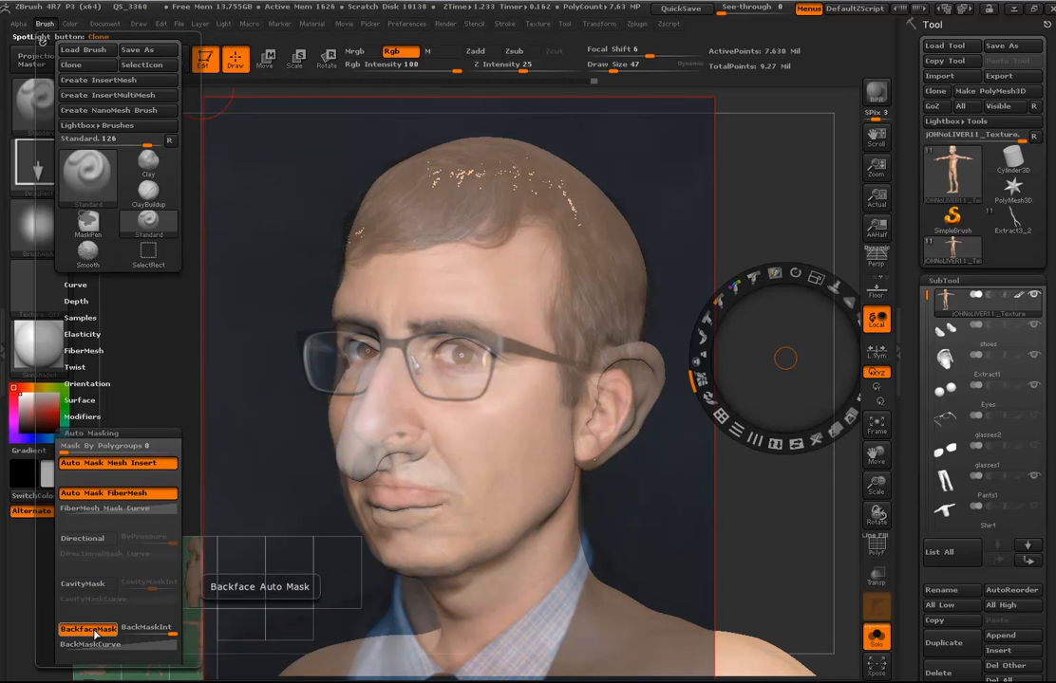
key(s)
mouse_move(392, 444)
mouse_down()
mouse_move(427, 444)
mouse_move(364, 430)
mouse_up()
key(s)
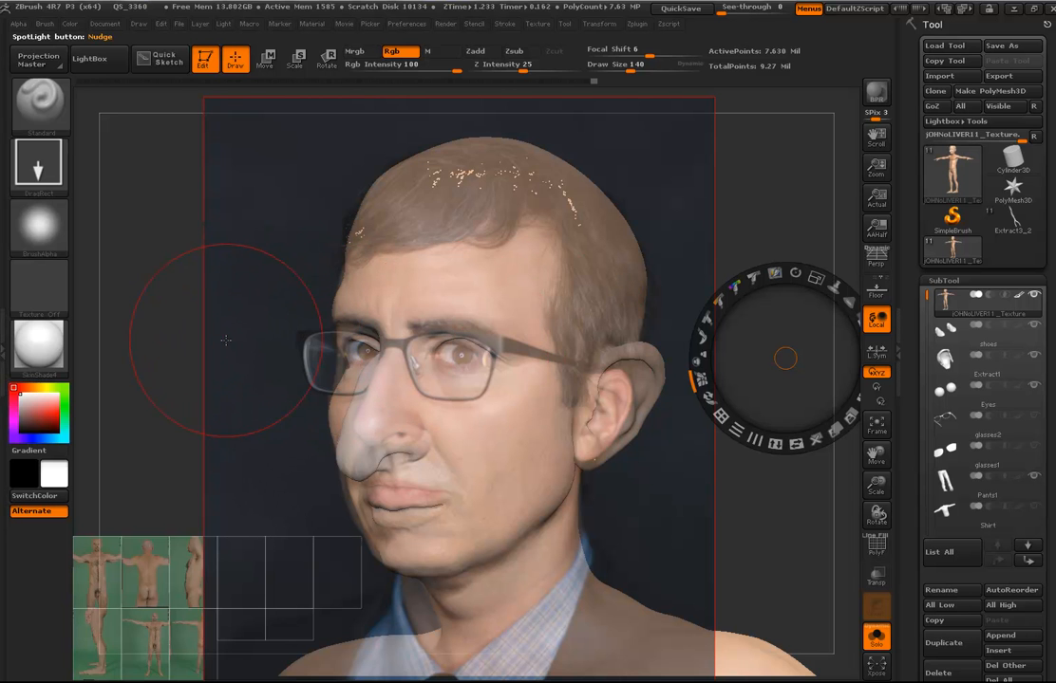
- Re-tile the Spotlight images, select the portrait photo and enlarge it over the model's head
shift+click(170, 344)
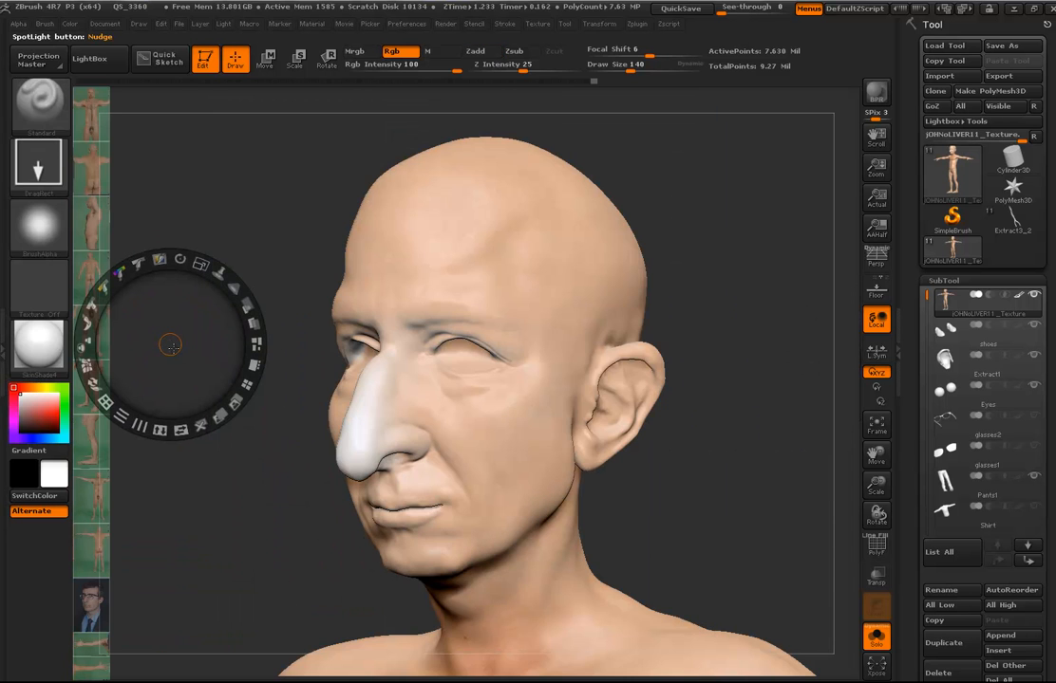
drag(170, 344, 370, 458)
click(370, 459)
click(240, 307)
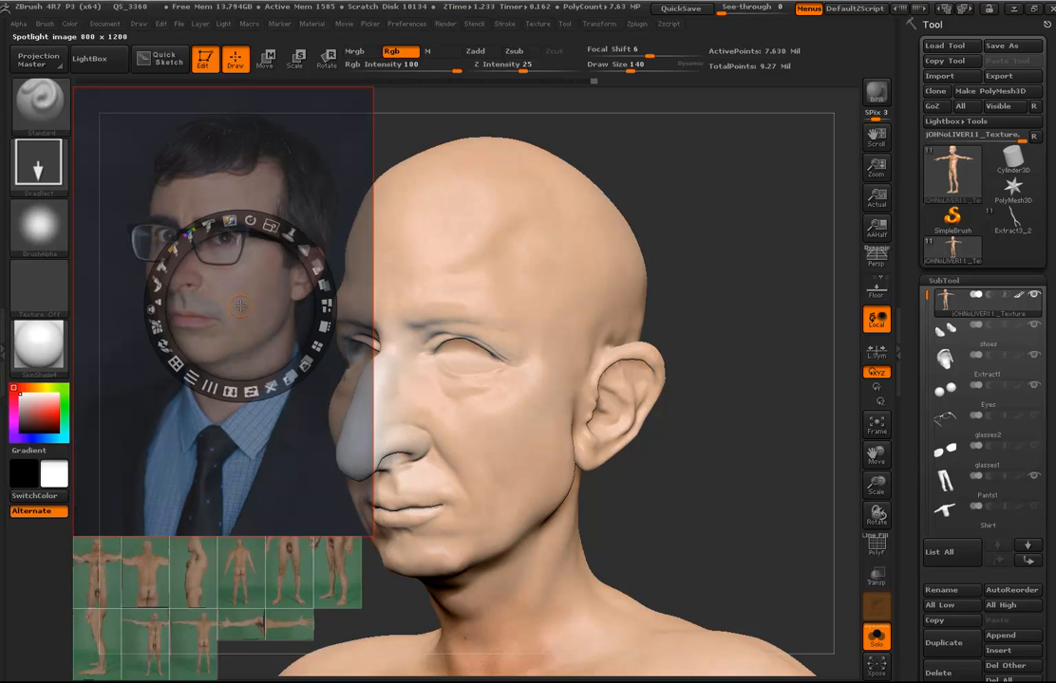
drag(240, 307, 501, 400)
drag(507, 346, 543, 375)
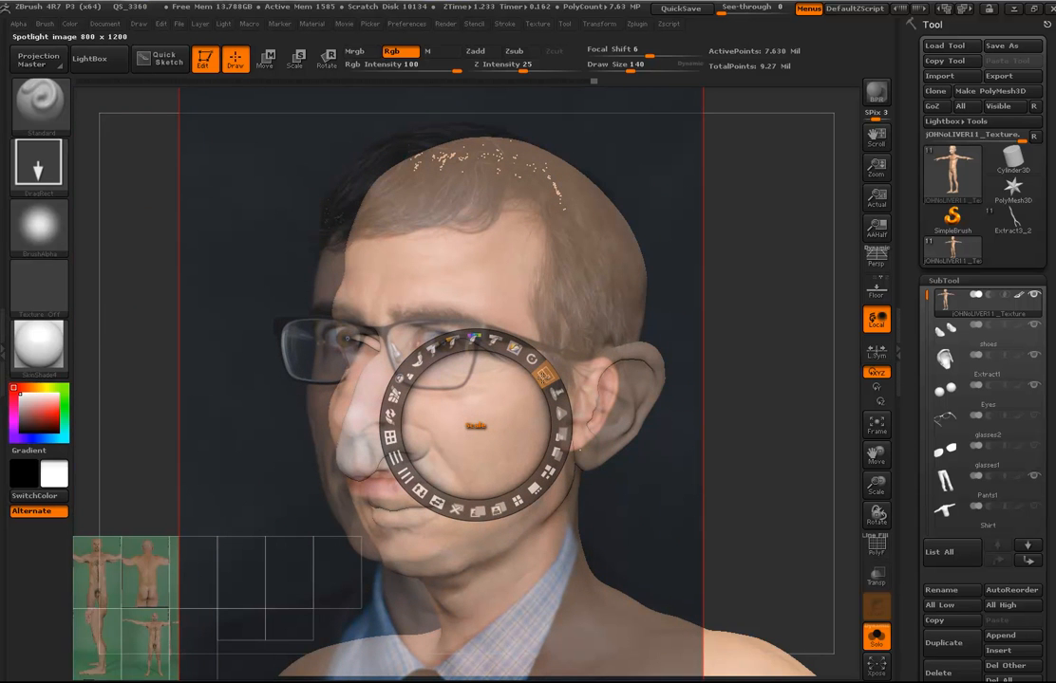
- Set the brush stroke to Dots and refine the portrait's scale and position over the face, with the Spotlight wheel moved beside the head
click(49, 176)
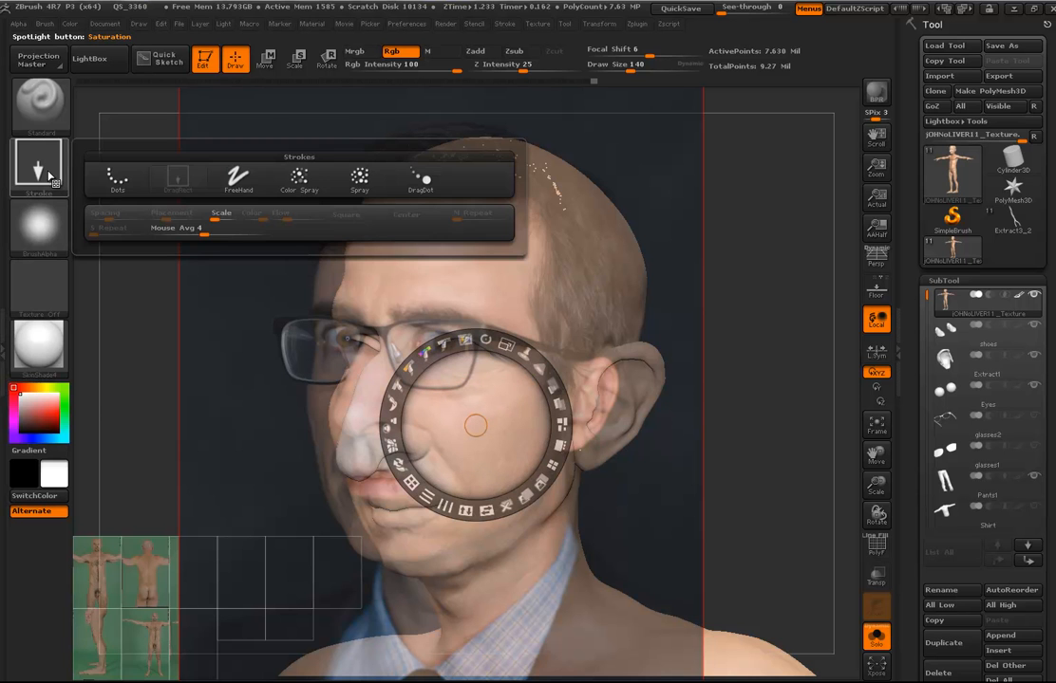
click(116, 180)
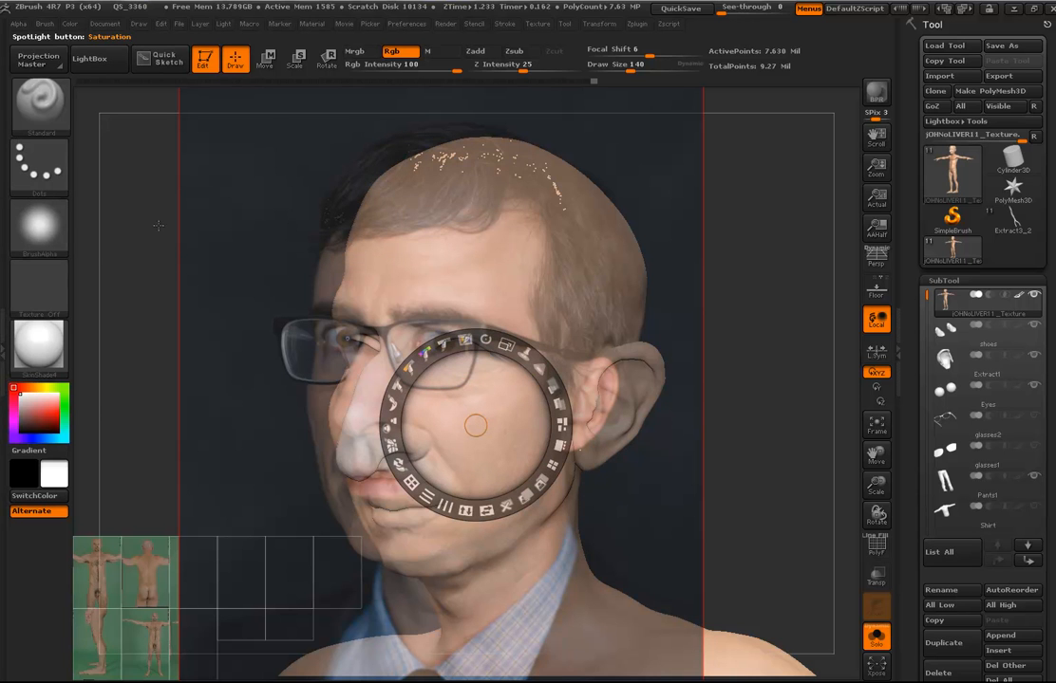
drag(475, 432, 469, 362)
drag(488, 313, 485, 314)
drag(455, 397, 787, 382)
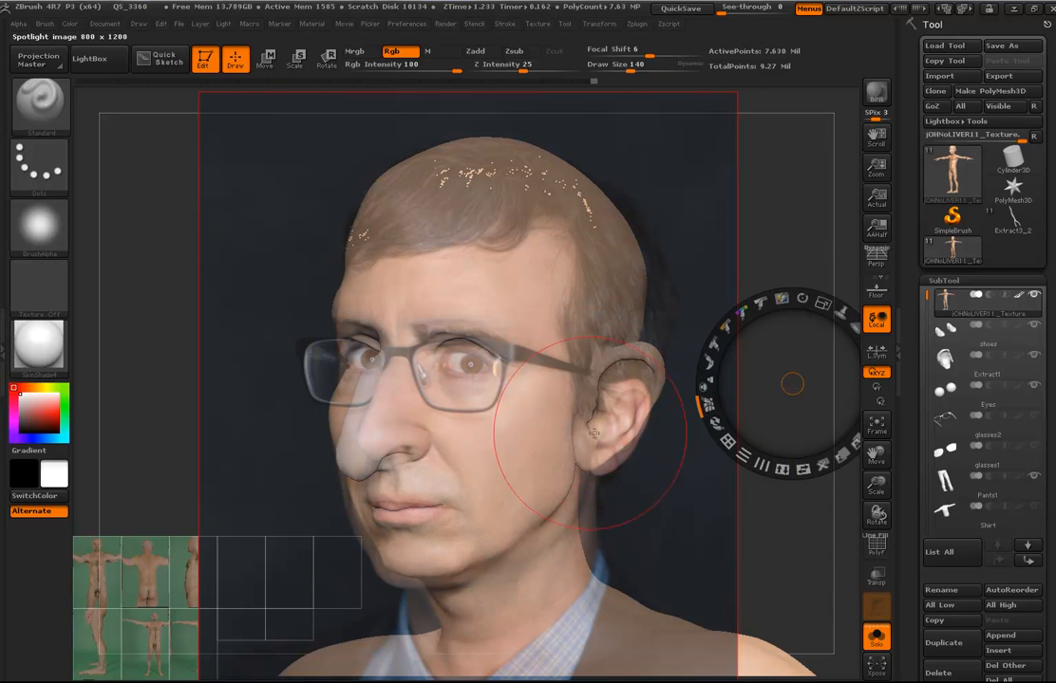
- Set the Draw Size to 186 and nudge the photo's ear and eye area to match the sculpted head
key(s)
drag(584, 449, 604, 435)
drag(646, 379, 657, 374)
mouse_move(655, 381)
mouse_down()
mouse_move(667, 375)
mouse_move(616, 353)
mouse_move(625, 353)
mouse_up()
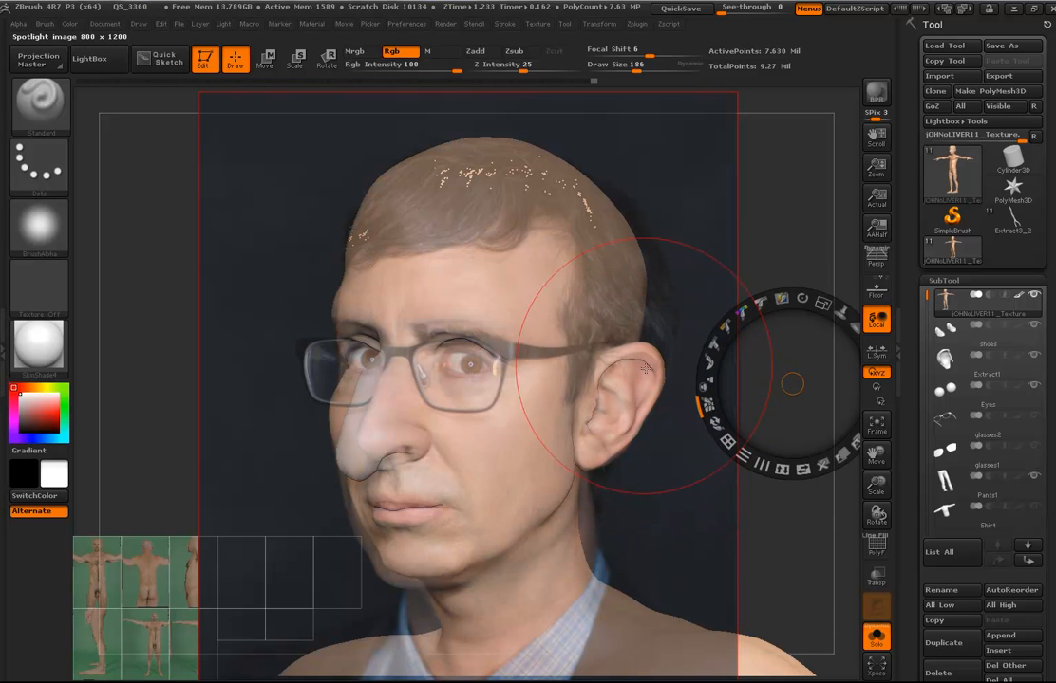
mouse_move(453, 363)
mouse_down()
mouse_move(399, 323)
mouse_move(421, 344)
mouse_move(446, 334)
mouse_up()
mouse_move(501, 379)
mouse_down()
mouse_move(475, 347)
mouse_move(456, 344)
mouse_move(507, 365)
mouse_up()
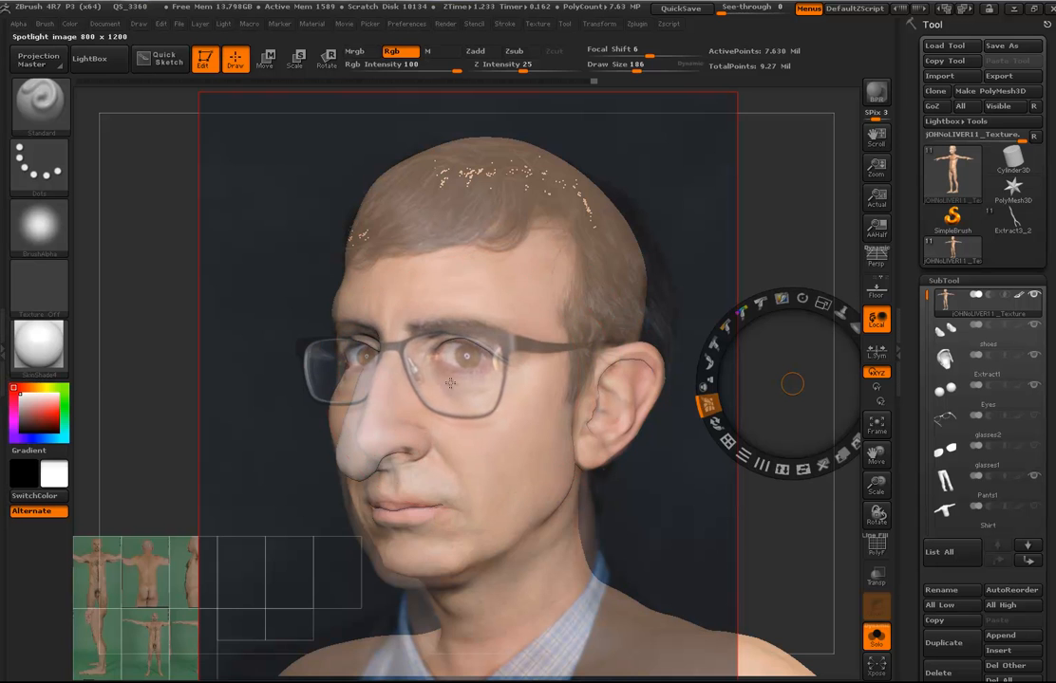
- Set the Draw Size to 244 and nudge the photo's nose and mouth onto the model's features
key(s)
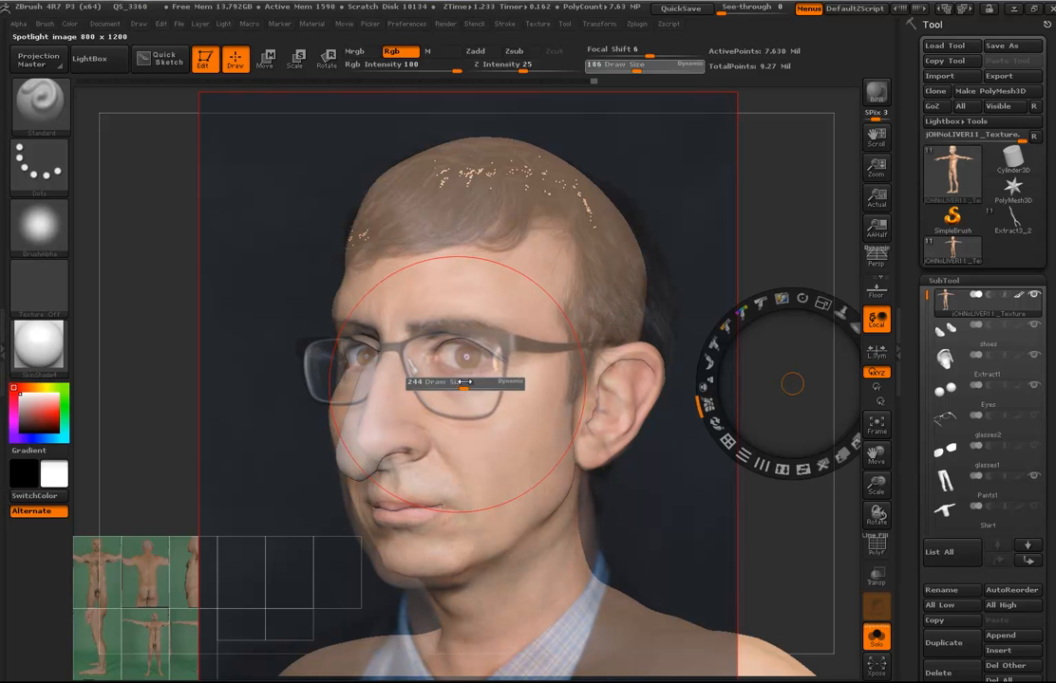
drag(474, 383, 464, 382)
mouse_move(387, 449)
mouse_down()
mouse_move(357, 473)
mouse_move(387, 381)
mouse_up()
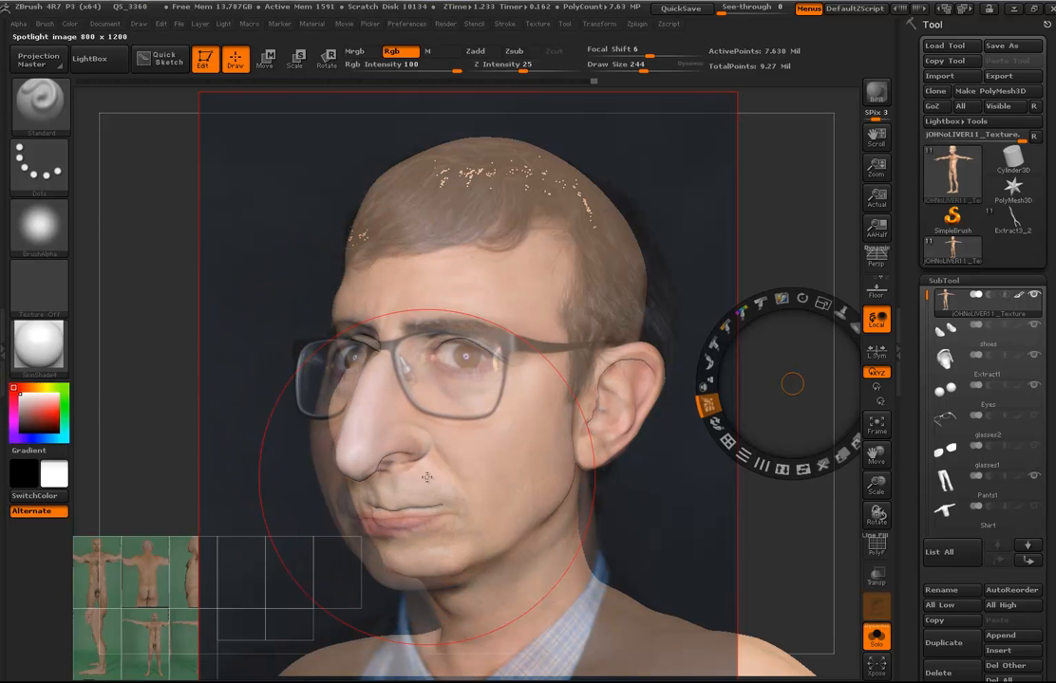
drag(436, 508, 437, 500)
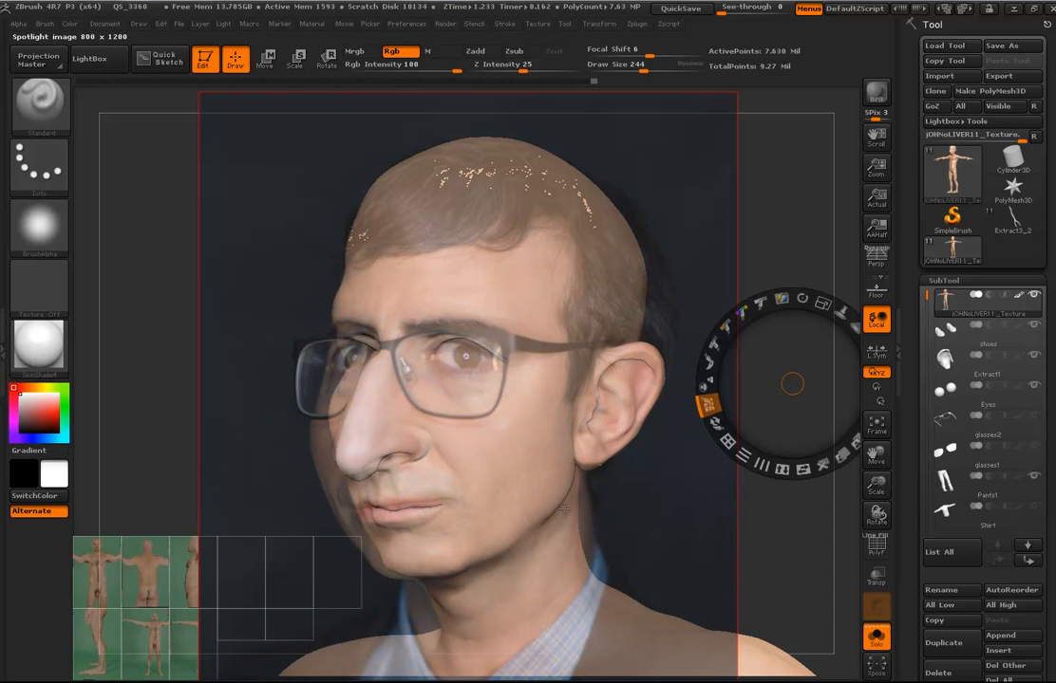
- Set the Draw Size to 65 and nudge the smaller details of the photo to fit the face
key(s)
drag(574, 480, 551, 480)
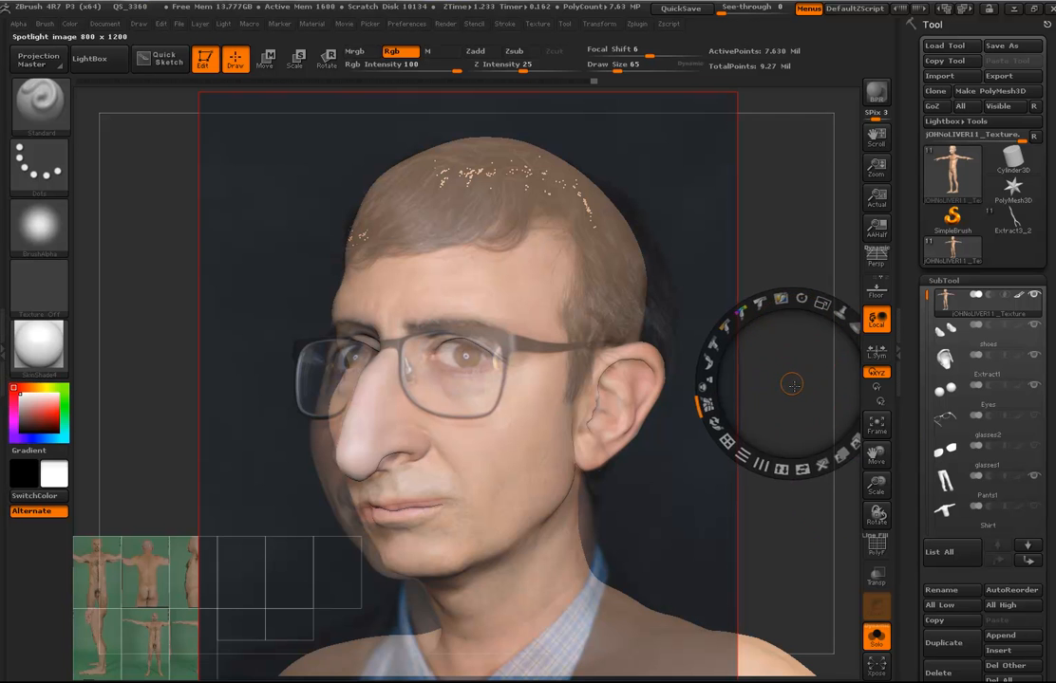
- Move the Spotlight wheel closer to the head, fade the portrait until almost invisible and switch to projection painting
drag(793, 385, 745, 388)
drag(823, 352, 796, 336)
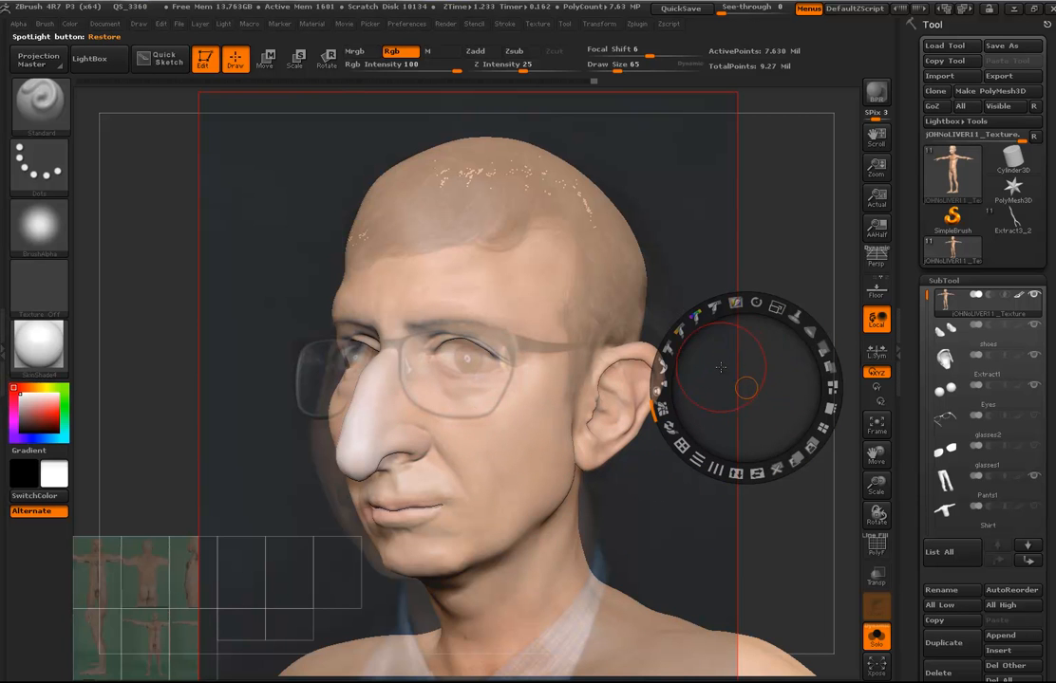
key(z)
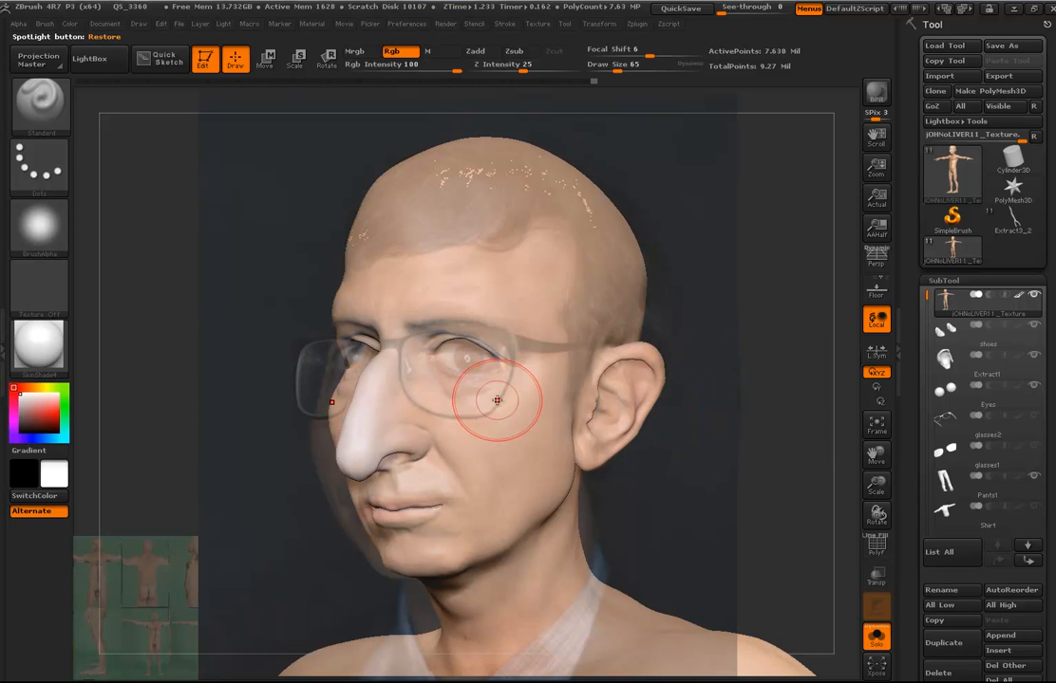
key(z)
mouse_move(824, 349)
mouse_down()
mouse_move(801, 325)
mouse_move(747, 305)
mouse_up()
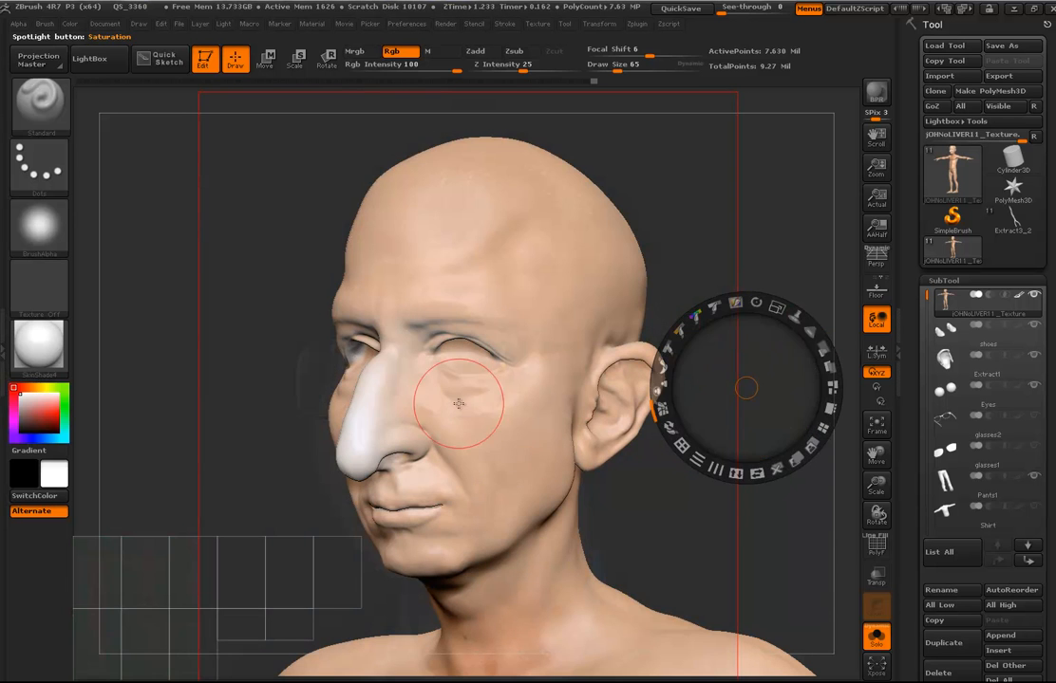
key(z)
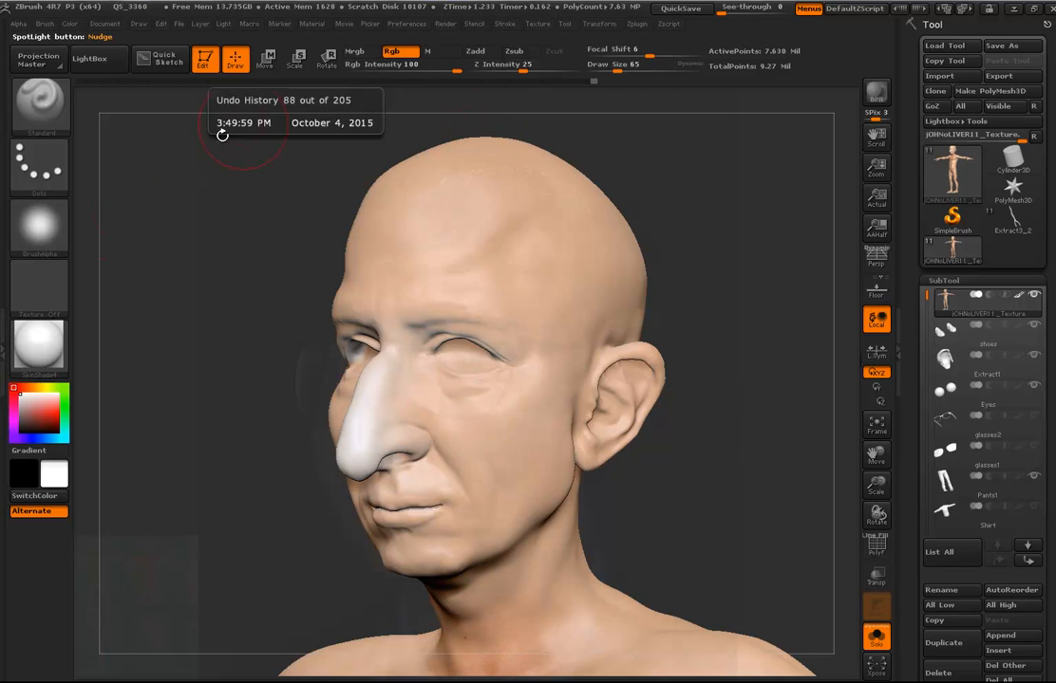
- Project the photo's color onto the face, forehead, temple and ear with the Standard brush at Draw Size 65
mouse_move(450, 426)
mouse_down()
mouse_move(437, 419)
mouse_move(454, 416)
mouse_move(413, 389)
mouse_move(427, 384)
mouse_move(436, 398)
mouse_move(409, 328)
mouse_move(451, 379)
mouse_move(527, 415)
mouse_move(380, 446)
mouse_move(427, 437)
mouse_move(347, 442)
mouse_move(389, 535)
mouse_move(378, 512)
mouse_move(422, 563)
mouse_move(474, 512)
mouse_move(532, 518)
mouse_move(565, 470)
mouse_move(541, 408)
mouse_move(579, 346)
mouse_move(535, 379)
mouse_move(472, 309)
mouse_move(375, 275)
mouse_move(408, 337)
mouse_move(341, 275)
mouse_move(454, 283)
mouse_up()
mouse_move(404, 332)
mouse_down()
mouse_move(419, 241)
mouse_move(341, 252)
mouse_move(422, 235)
mouse_move(454, 294)
mouse_move(397, 327)
mouse_up()
mouse_move(424, 282)
mouse_down()
mouse_move(535, 310)
mouse_move(521, 285)
mouse_move(549, 302)
mouse_move(454, 260)
mouse_move(551, 266)
mouse_move(562, 288)
mouse_up()
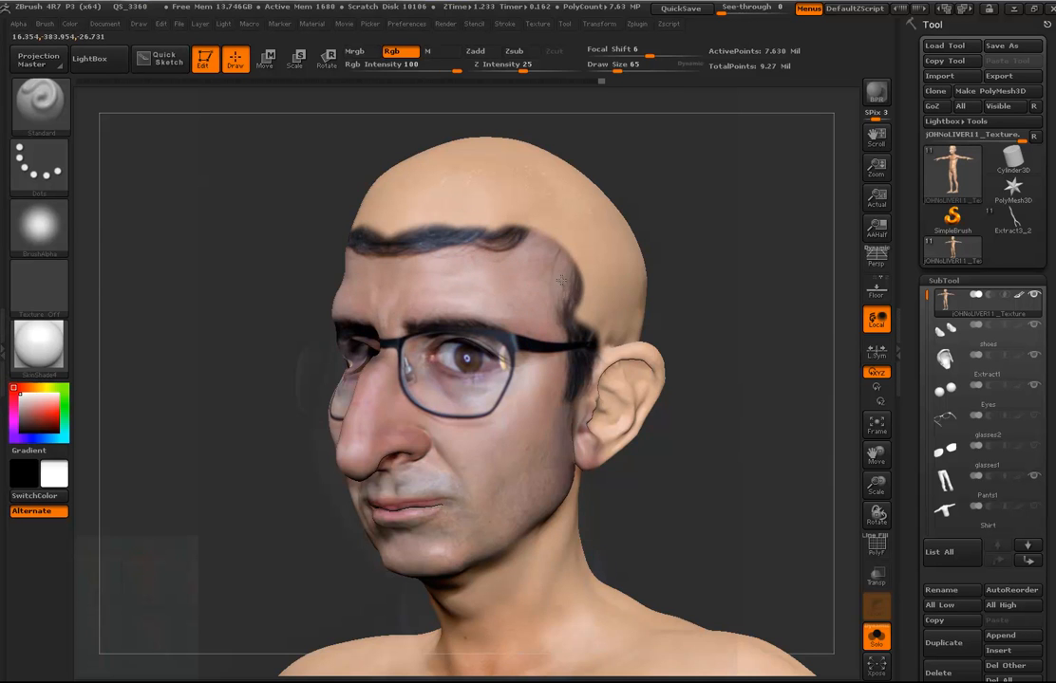
mouse_move(593, 378)
mouse_down()
mouse_move(604, 387)
mouse_move(601, 424)
mouse_move(618, 429)
mouse_move(598, 404)
mouse_move(630, 416)
mouse_up()
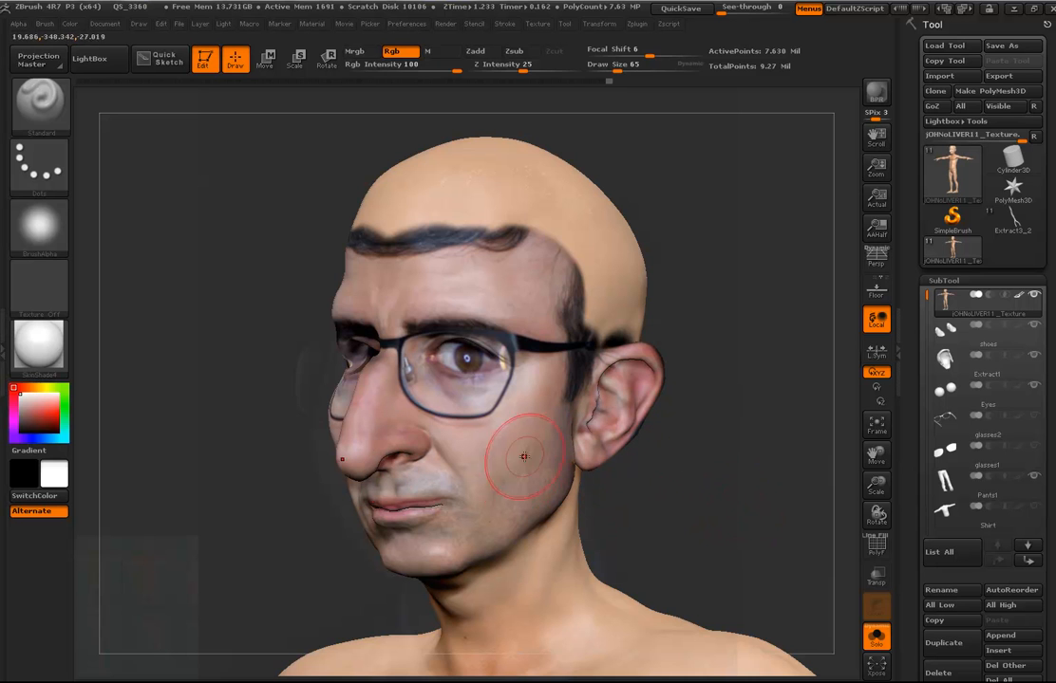
- Project the photo's skin onto the neck, undoing the stroke that includes the shirt collar and repainting above it
mouse_move(551, 534)
mouse_down()
mouse_move(432, 484)
mouse_move(399, 523)
mouse_move(418, 549)
mouse_move(545, 582)
mouse_up()
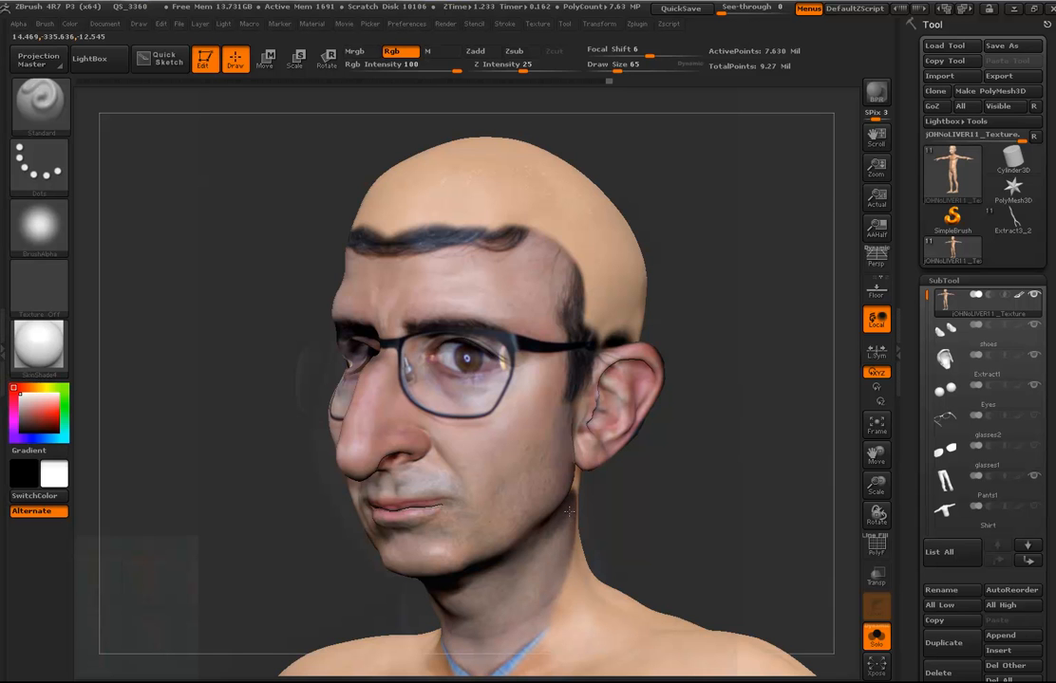
key(ctrl)
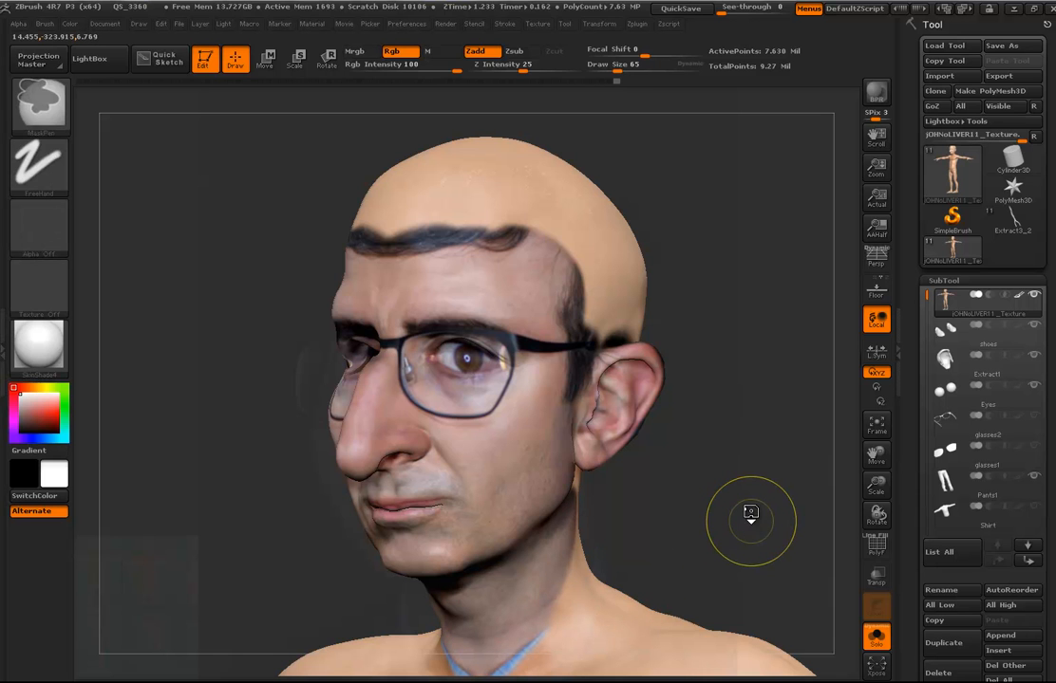
key(ctrl+z)
mouse_move(499, 575)
mouse_down()
mouse_move(504, 558)
mouse_move(459, 608)
mouse_up()
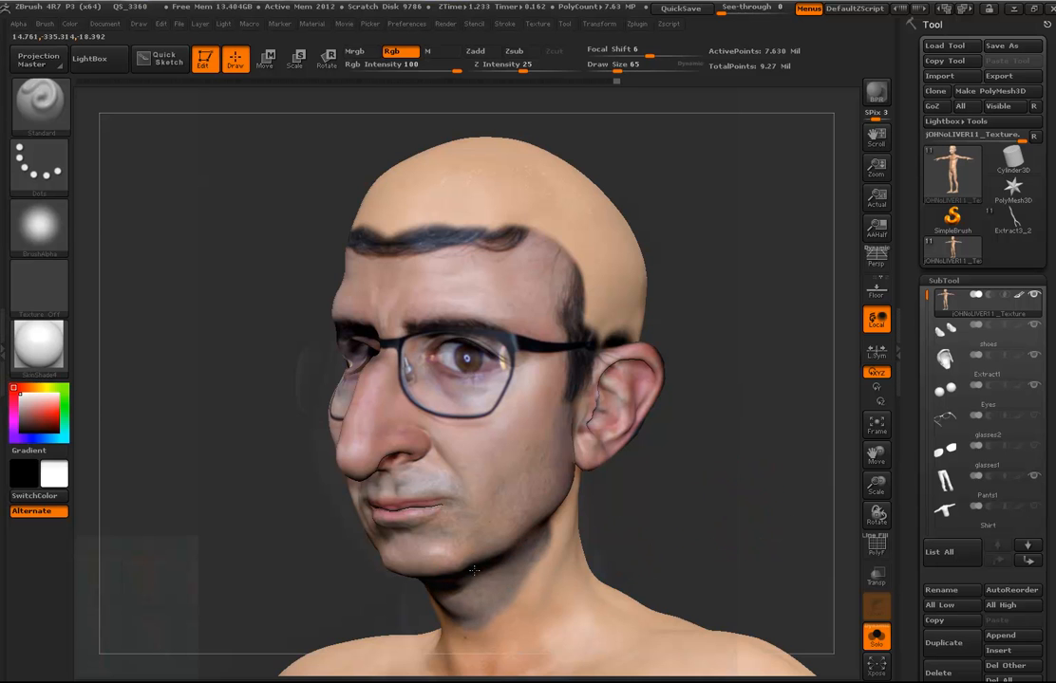
mouse_move(506, 575)
mouse_down()
mouse_move(538, 560)
mouse_move(497, 625)
mouse_up()
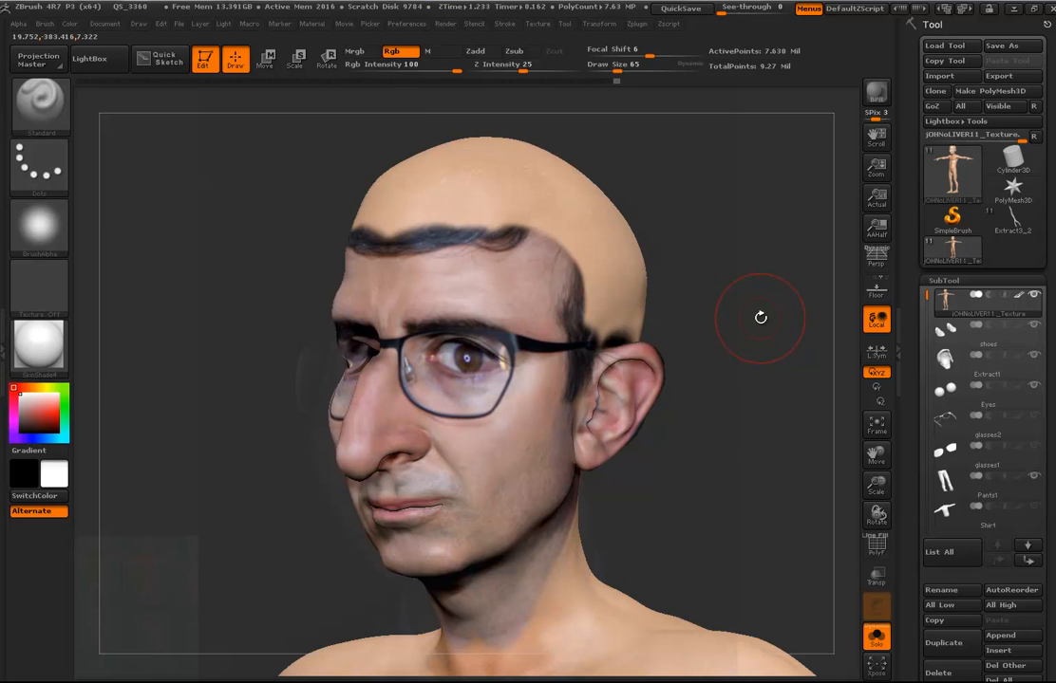
- Turn the head to face the front and bring up the front-facing portrait in Spotlight
mouse_move(739, 399)
mouse_down()
mouse_move(778, 403)
mouse_move(750, 413)
mouse_move(817, 427)
mouse_move(753, 452)
mouse_move(771, 459)
mouse_move(737, 462)
mouse_move(502, 404)
mouse_up()
key(shift)
alt+drag(776, 500, 631, 401)
alt+drag(735, 478, 727, 485)
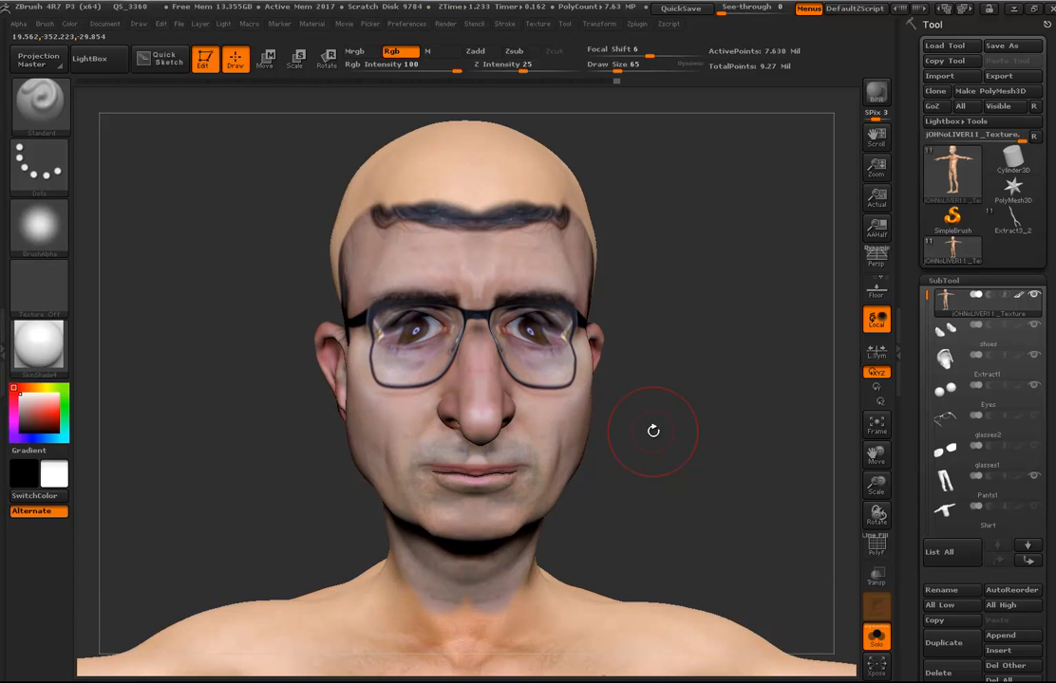
drag(721, 371, 718, 388)
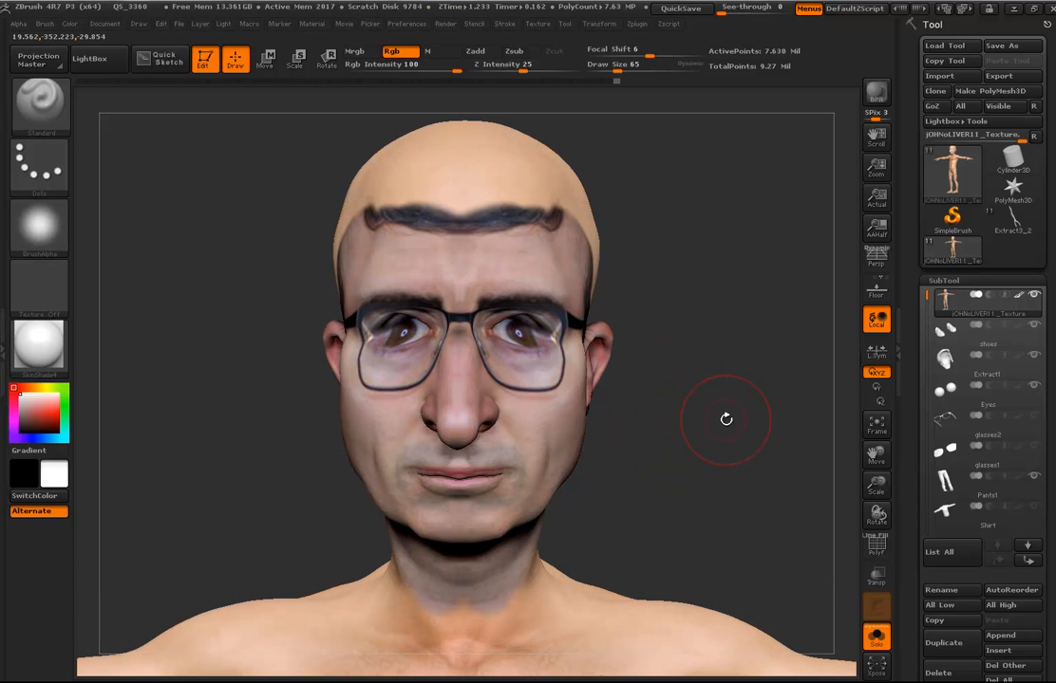
mouse_move(987, 334)
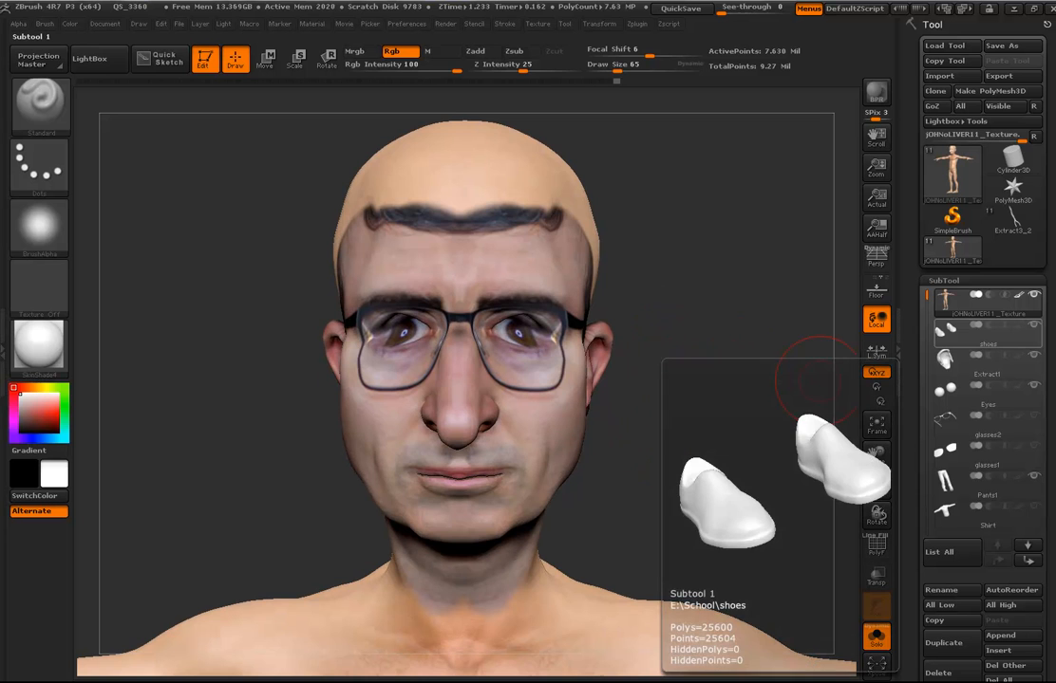
key(shift+z)
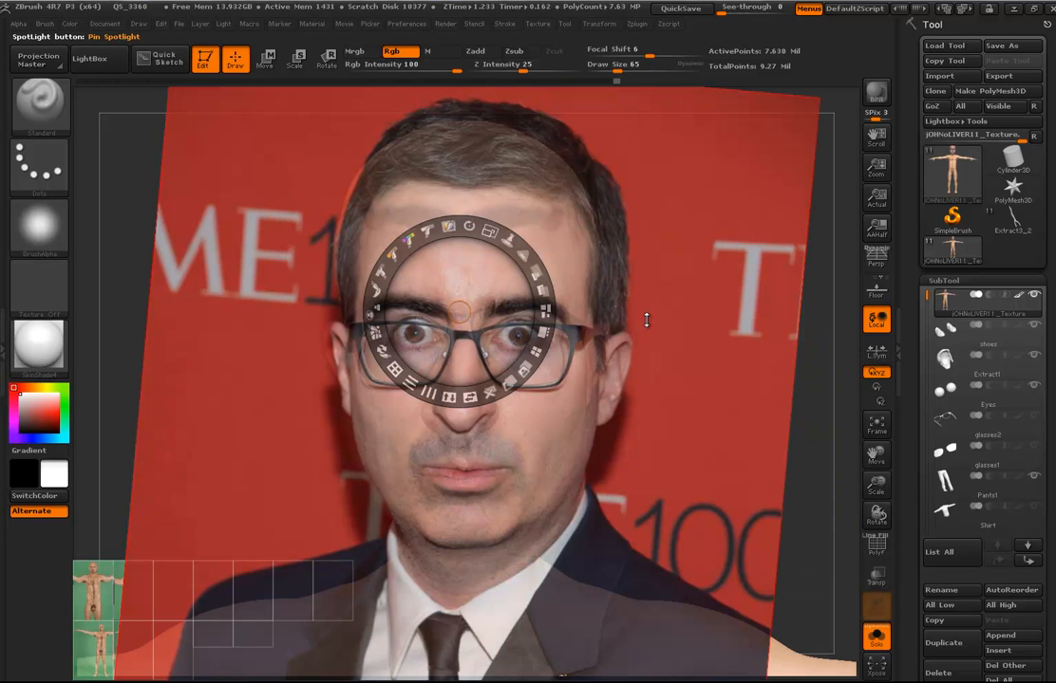
- Scale and rotate the front portrait to match the head, and move the Spotlight wheel beside the face
click(543, 289)
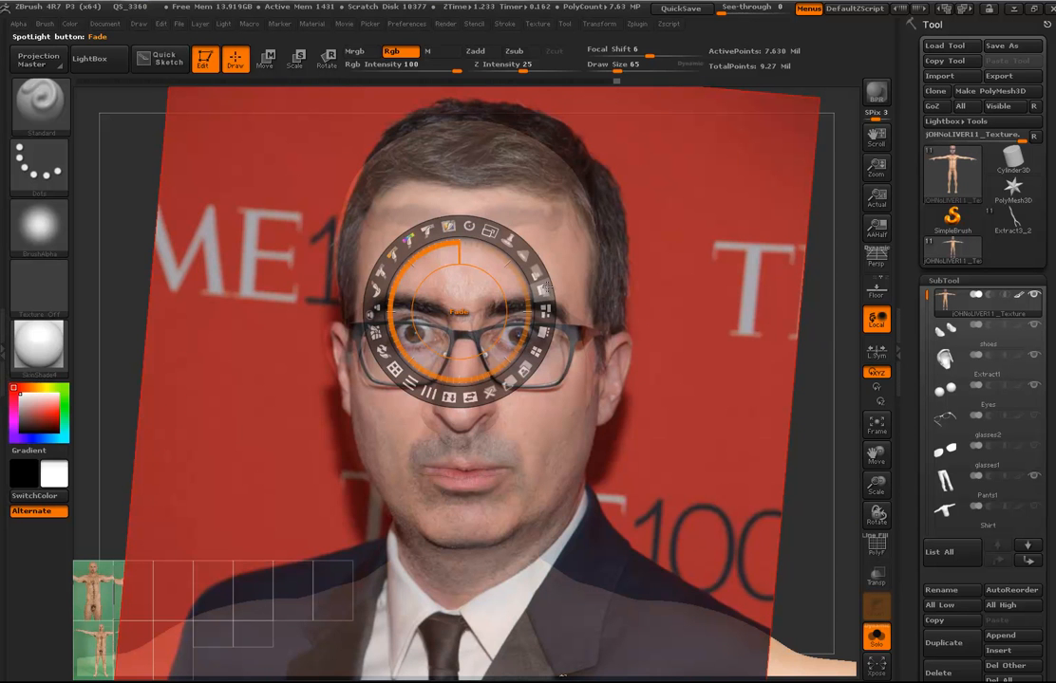
drag(490, 232, 491, 229)
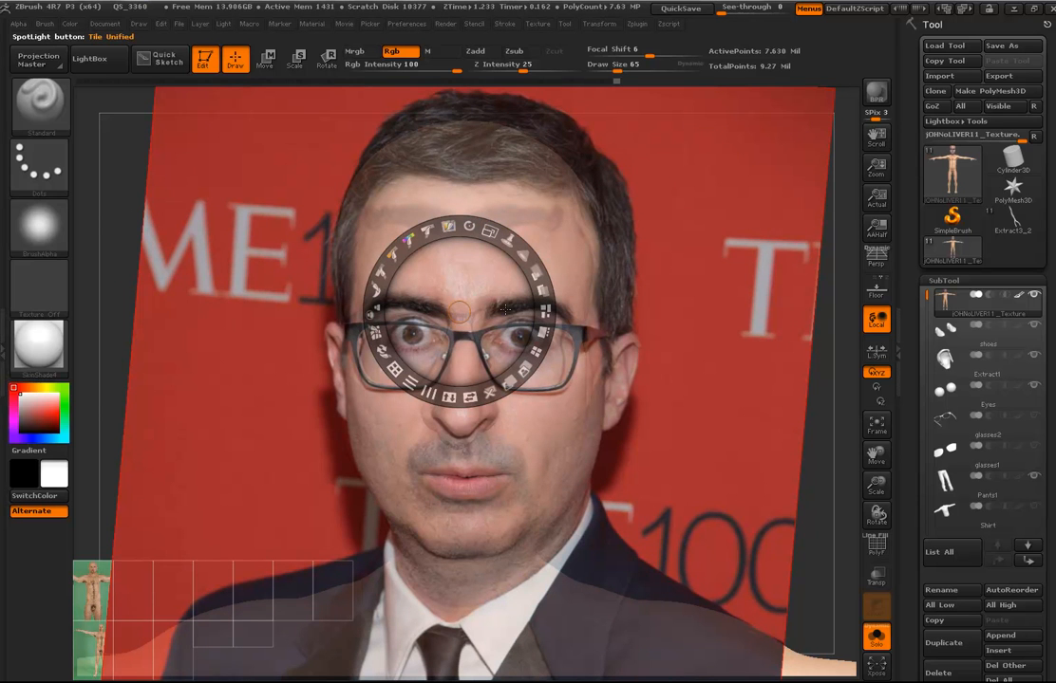
drag(465, 230, 470, 228)
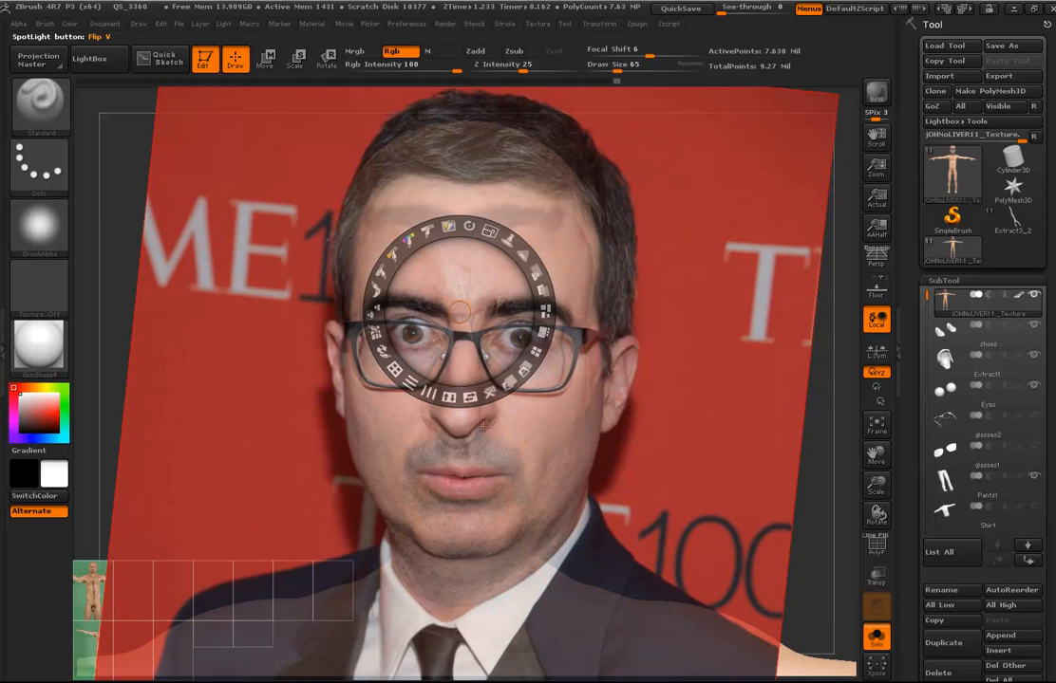
drag(457, 314, 710, 327)
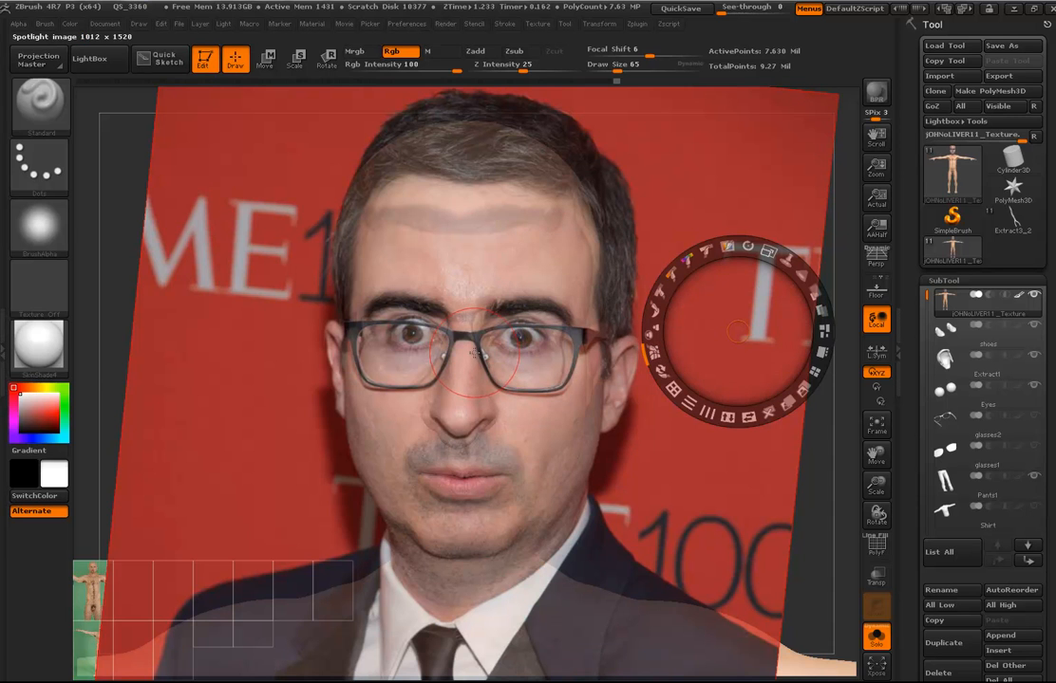
- Nudge the front photo's eyes, glasses and mouth onto the model's features using Draw Sizes 160 and 109
key(s)
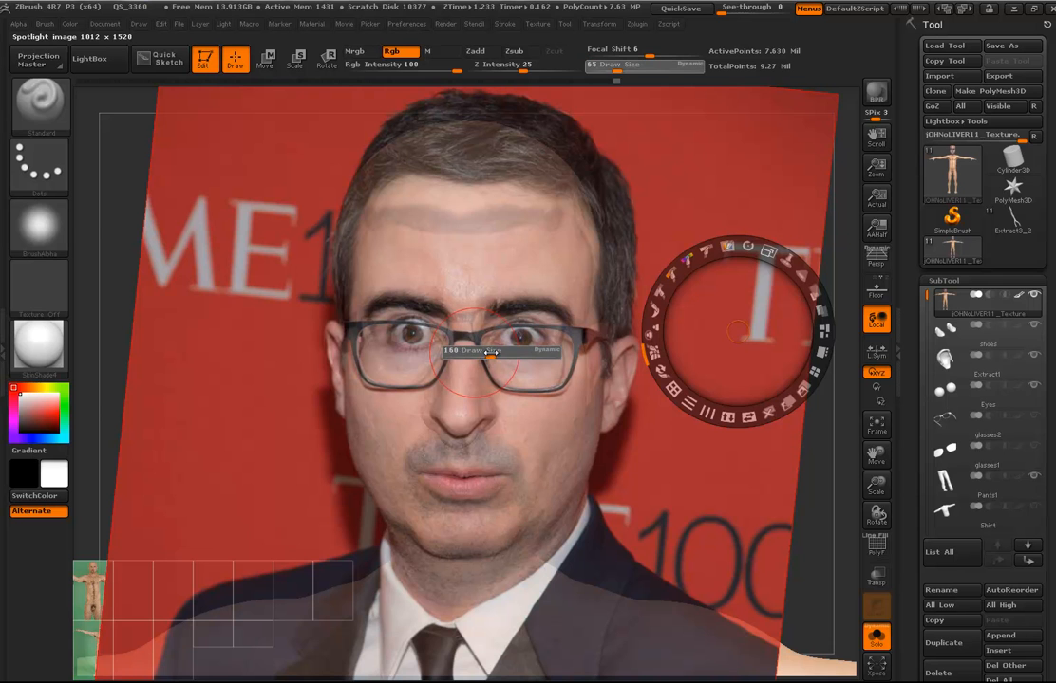
click(487, 353)
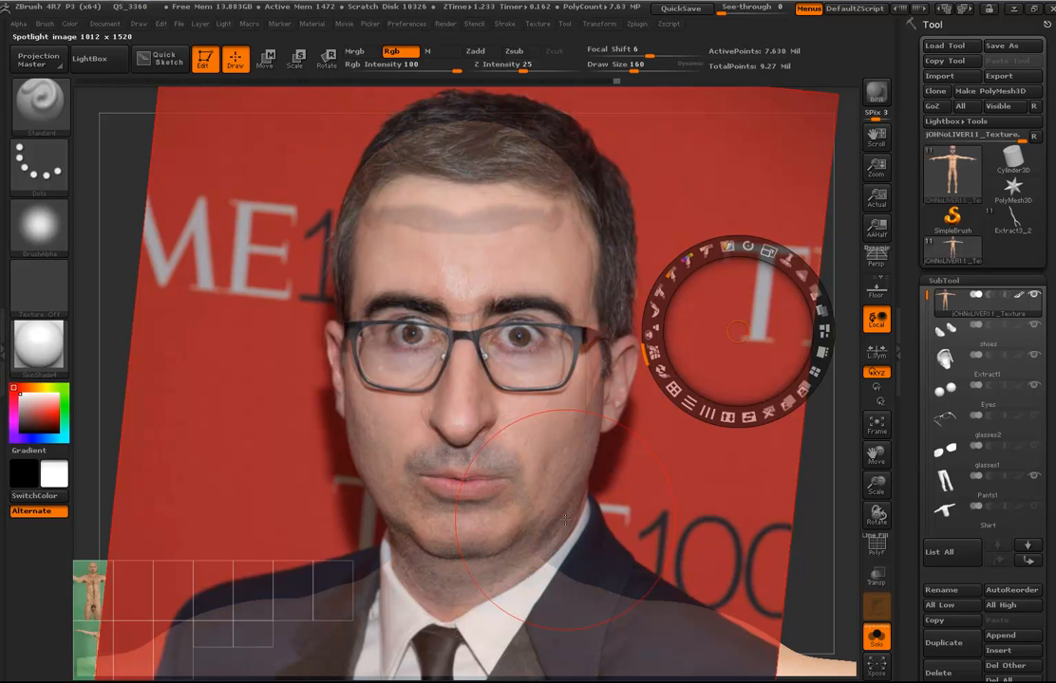
key(s)
mouse_move(503, 484)
mouse_down()
mouse_move(499, 495)
mouse_move(505, 478)
mouse_up()
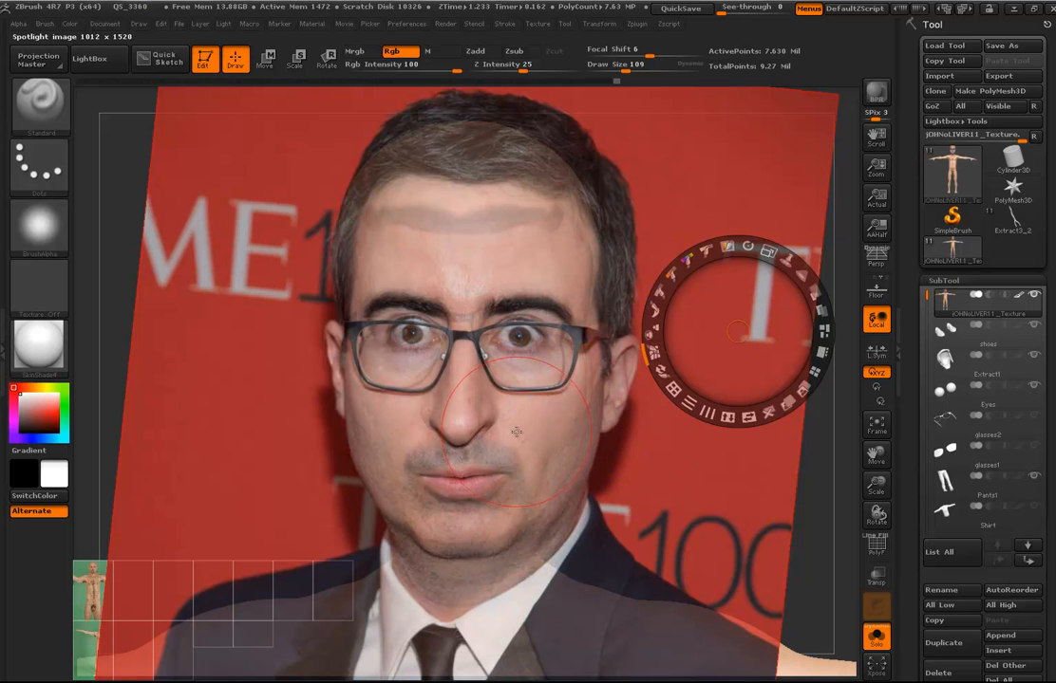
- Project the front photo's skin onto the cheeks and fade the photo until almost invisible for continued painting
key(z)
mouse_move(530, 408)
mouse_down()
mouse_move(517, 433)
mouse_move(538, 440)
mouse_up()
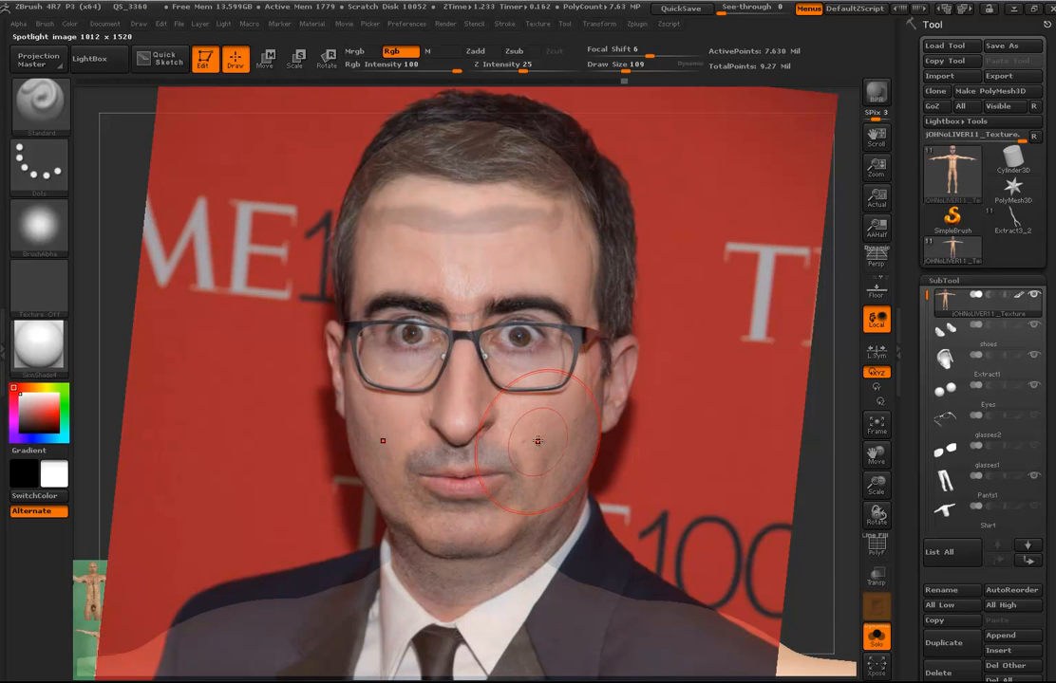
key(z)
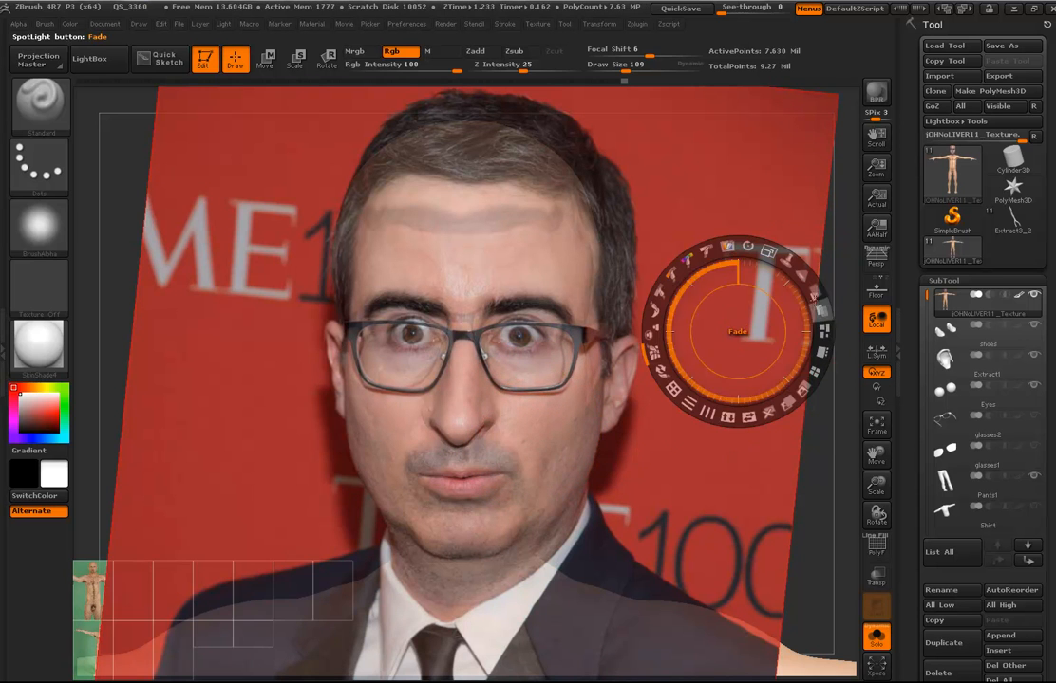
drag(815, 293, 698, 266)
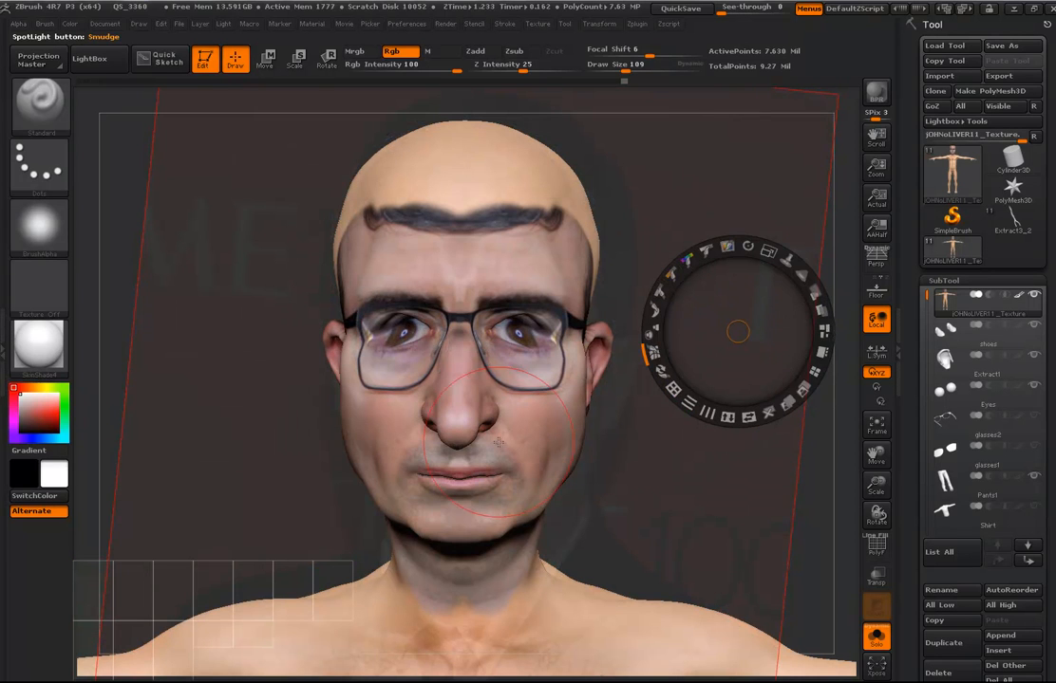
key(z)
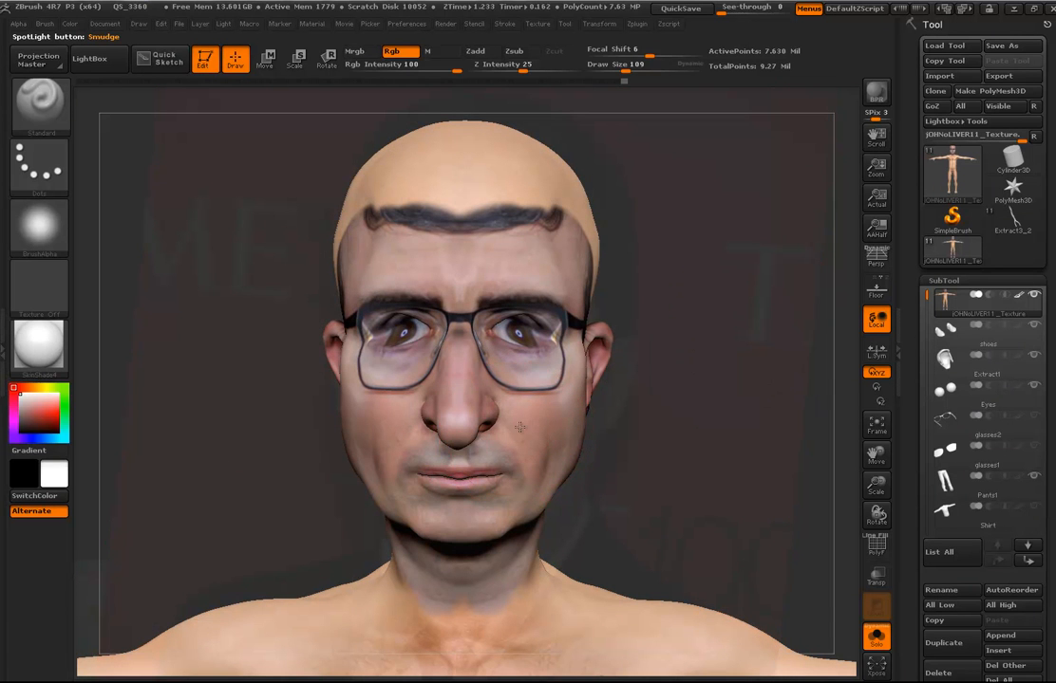
- Set the Draw Size to 42 and project the front photo onto the lips, upper lip and chin
key(s)
drag(515, 456, 504, 457)
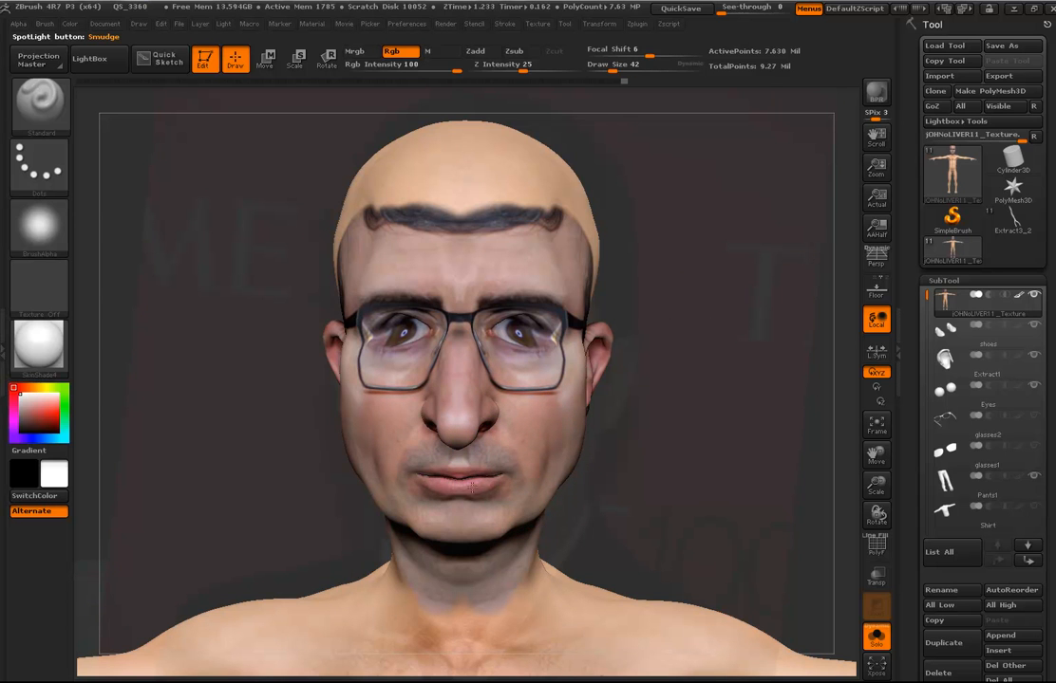
drag(478, 467, 500, 406)
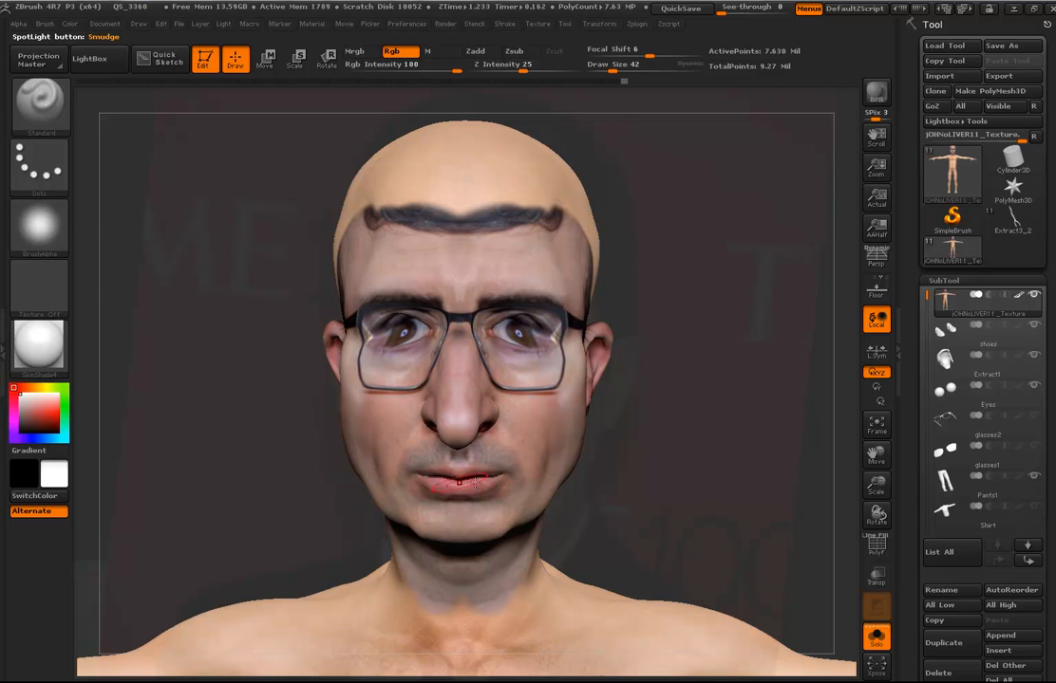
drag(472, 483, 472, 503)
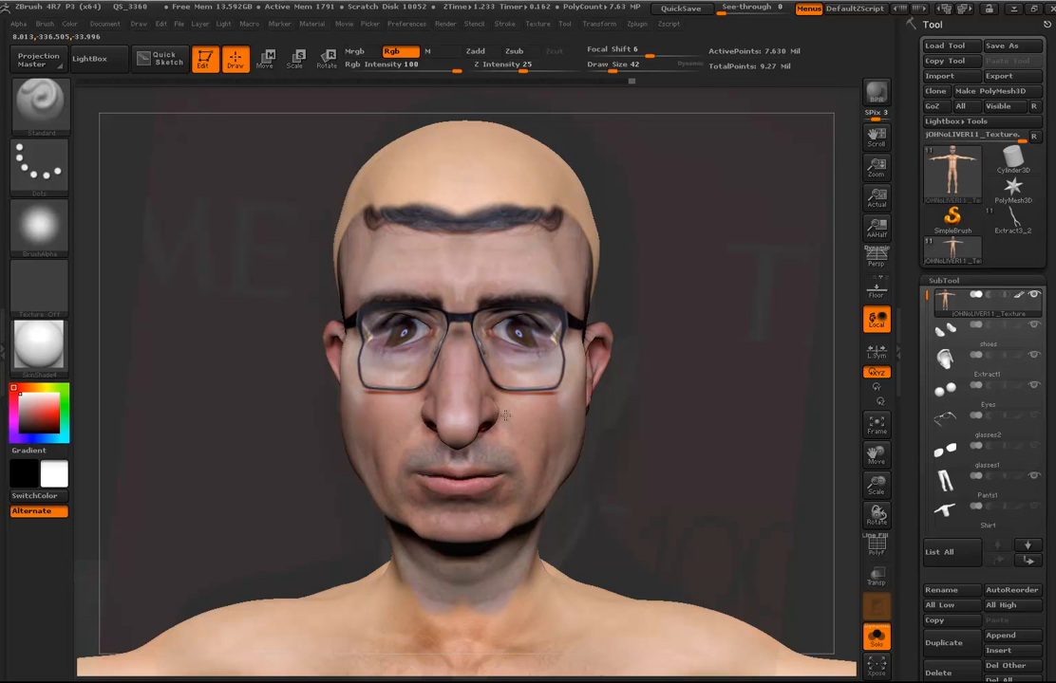
- Project the front photo along the nose, over its bridge and onto the area between the eyebrows
drag(468, 419, 472, 347)
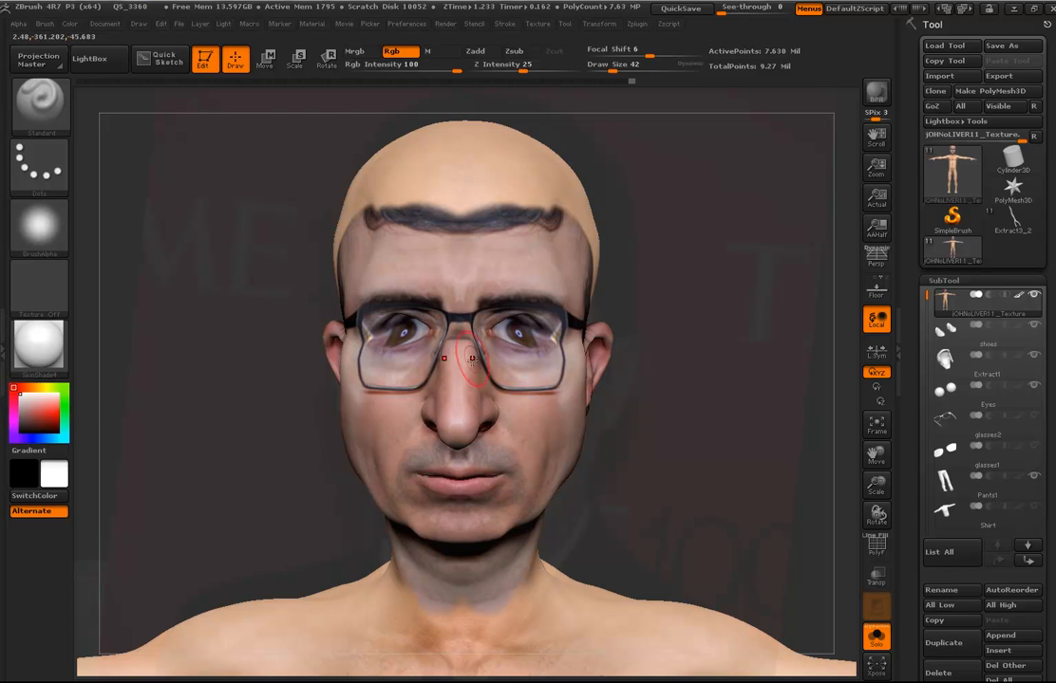
drag(462, 393, 466, 348)
mouse_move(474, 269)
mouse_down()
mouse_move(462, 272)
mouse_move(462, 292)
mouse_move(481, 291)
mouse_up()
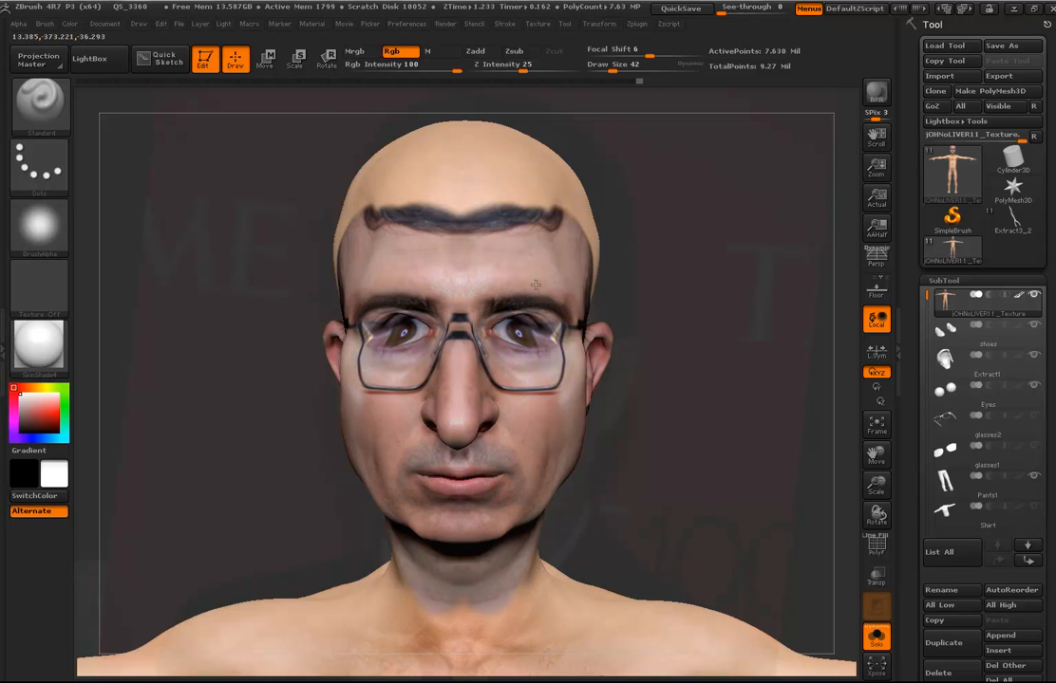
- Set the Draw Size to 118 and project the photo's skin over the forehead up to the hairline and temples
key(s)
mouse_move(473, 268)
mouse_down()
mouse_move(491, 269)
mouse_move(464, 234)
mouse_move(427, 232)
mouse_move(515, 226)
mouse_move(465, 185)
mouse_move(542, 249)
mouse_up()
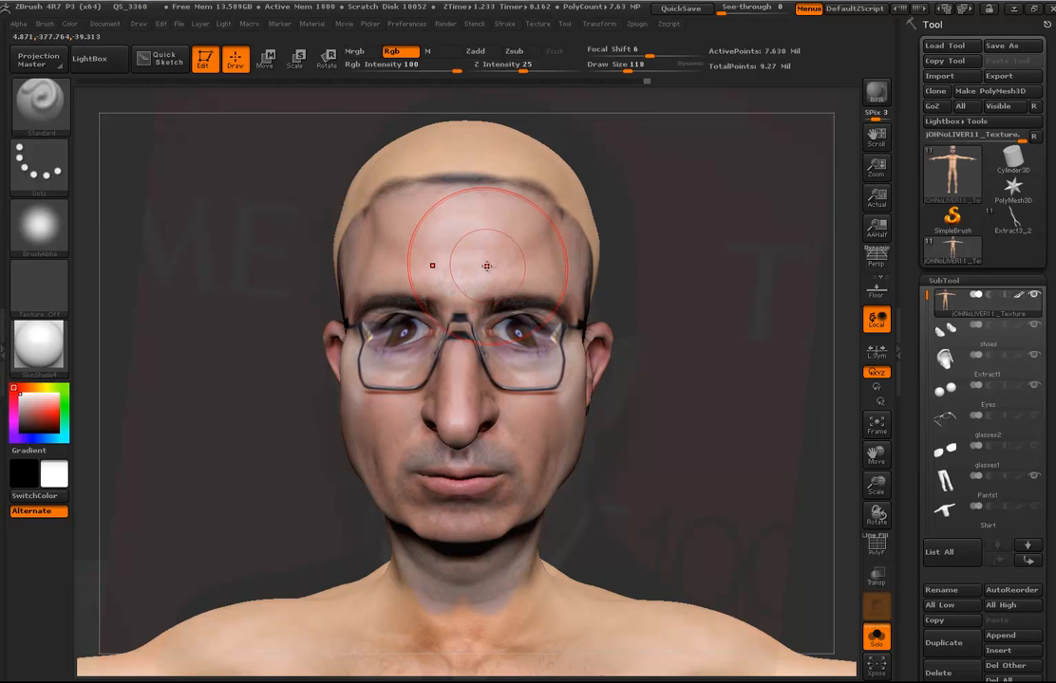
mouse_move(414, 247)
mouse_down()
mouse_move(462, 274)
mouse_move(482, 248)
mouse_up()
drag(406, 228, 493, 248)
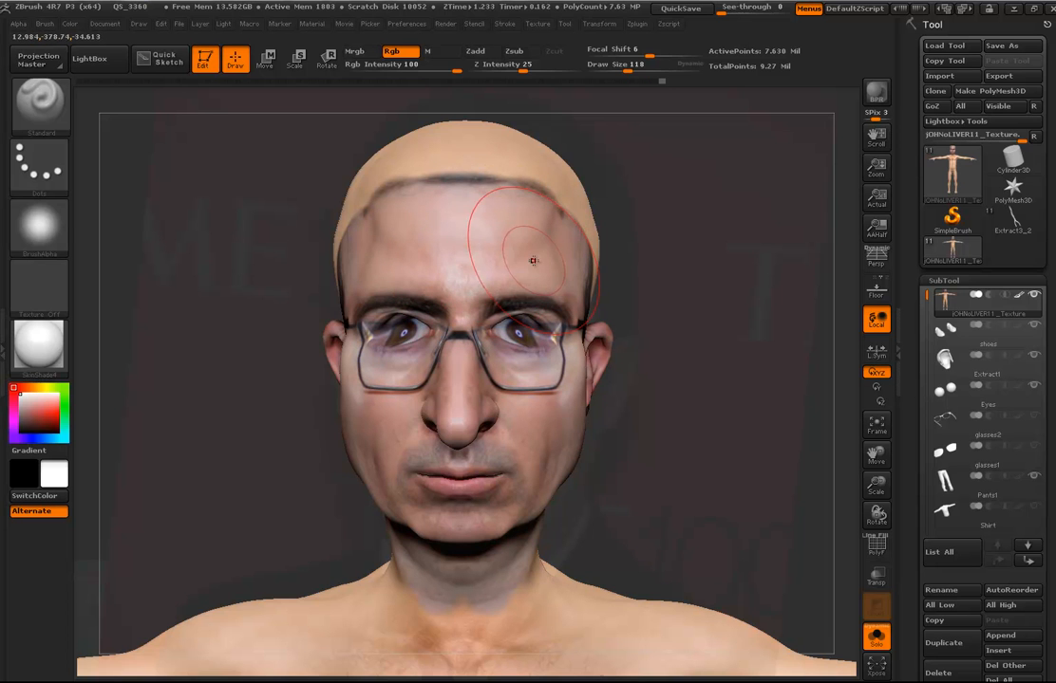
mouse_move(519, 270)
mouse_down()
mouse_move(521, 249)
mouse_move(547, 220)
mouse_up()
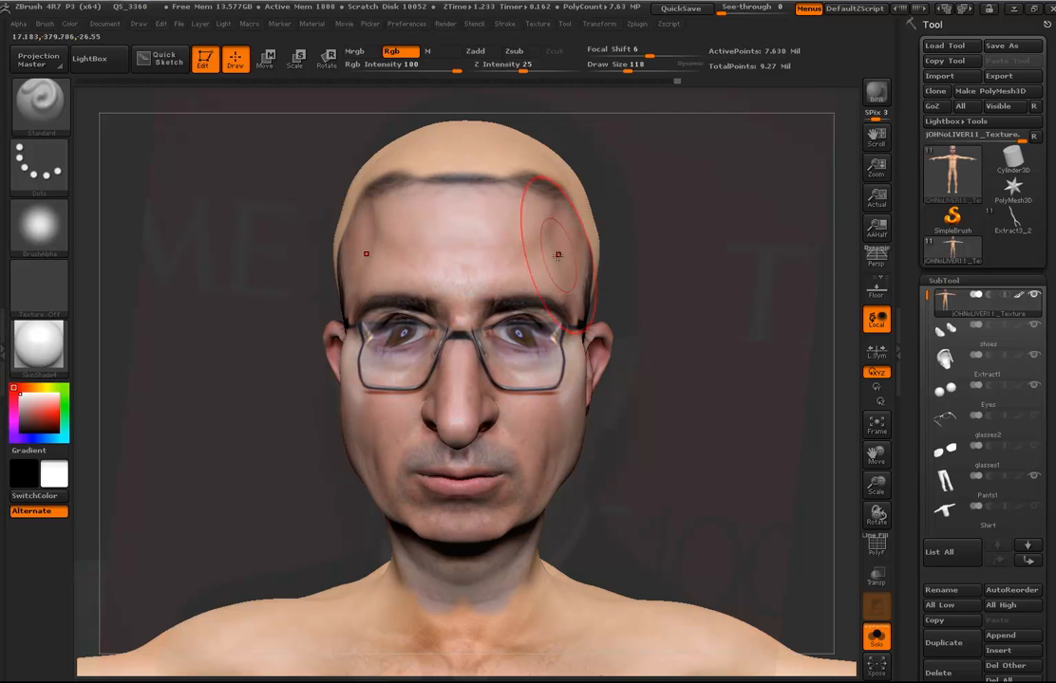
- Project the front photo's eyes and glasses at Draw Size 65 and refine the nose bridge at Draw Size 39
key(s)
mouse_move(524, 413)
mouse_down()
mouse_move(556, 370)
mouse_move(509, 341)
mouse_move(569, 352)
mouse_up()
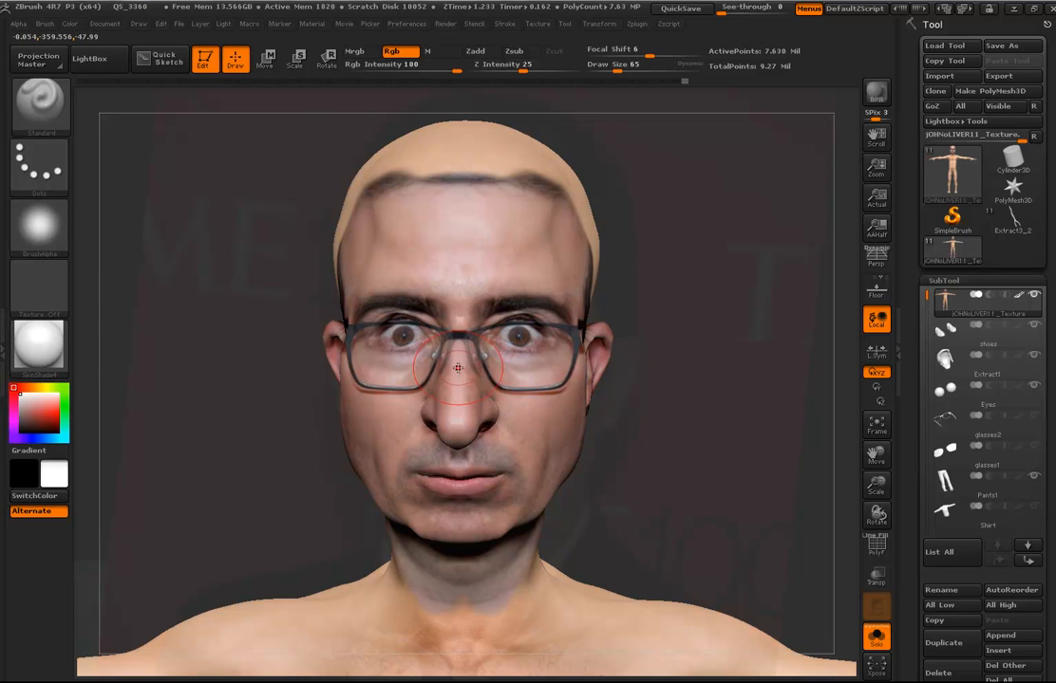
key(s)
drag(460, 367, 452, 366)
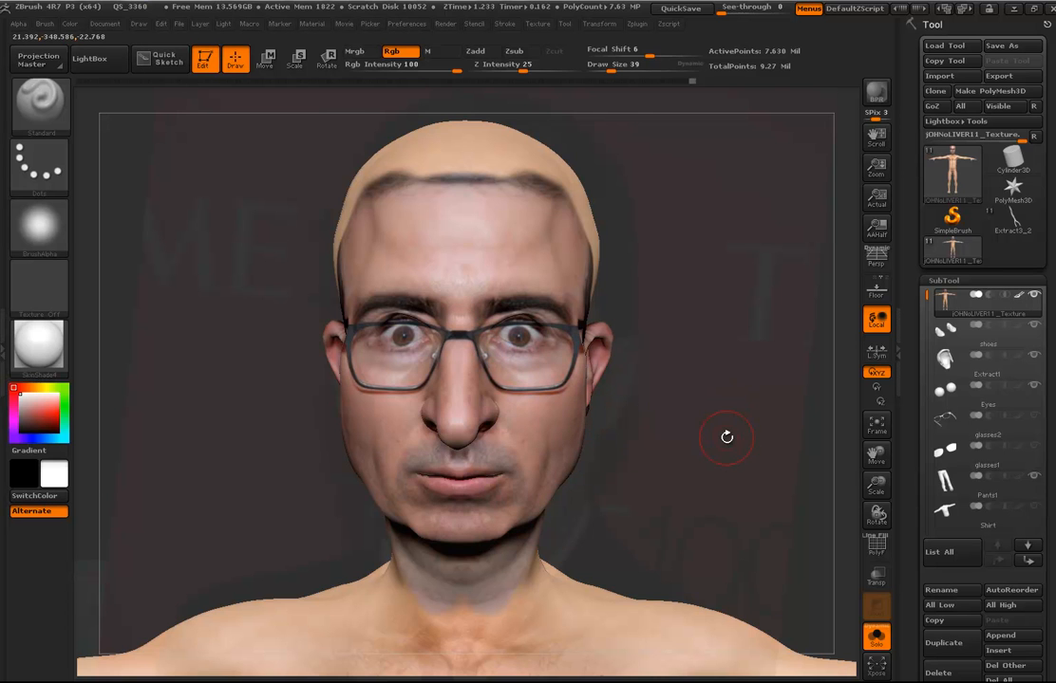
- Turn off Solo mode to show the other subtools with the body and hide the hair subtool
mouse_move(727, 440)
mouse_down()
mouse_move(714, 444)
mouse_move(767, 445)
mouse_move(802, 412)
mouse_up()
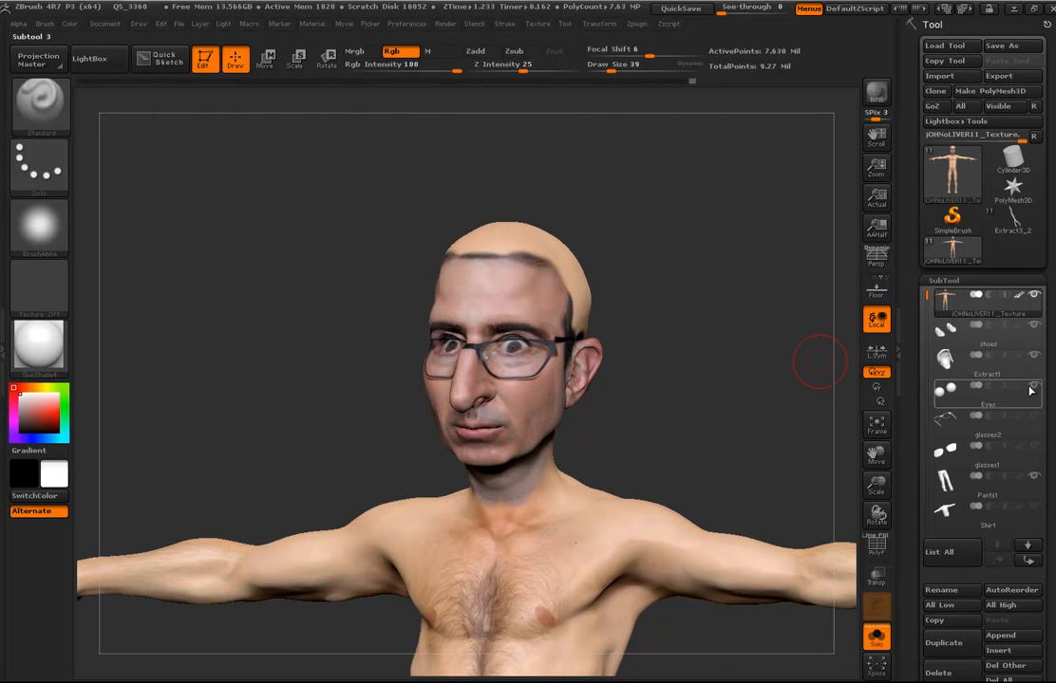
click(876, 636)
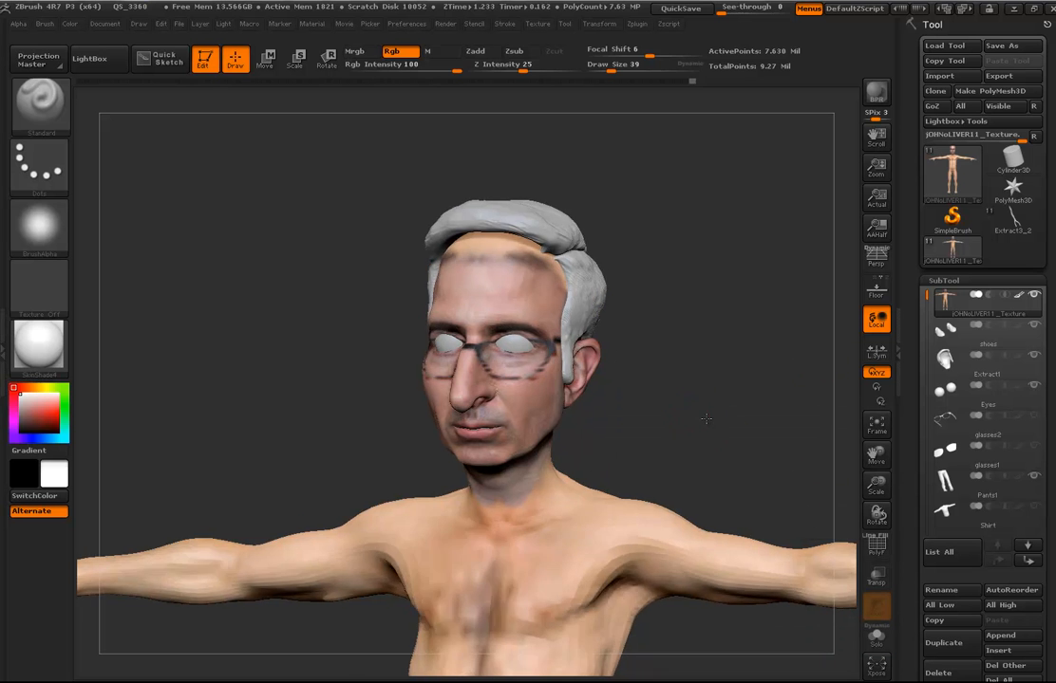
drag(697, 418, 824, 401)
click(1033, 357)
drag(736, 357, 724, 408)
alt+drag(770, 336, 735, 395)
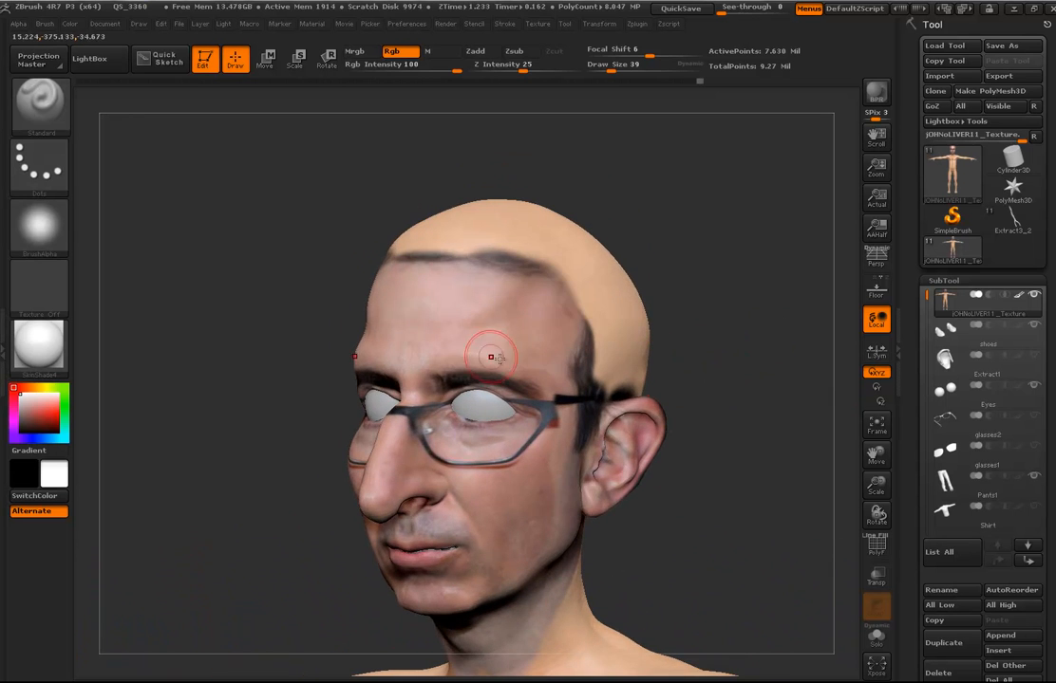
- Cover the dark hairline along the upper forehead with the BrushTxtr skin texture, using the DragRect stroke
drag(738, 275, 149, 299)
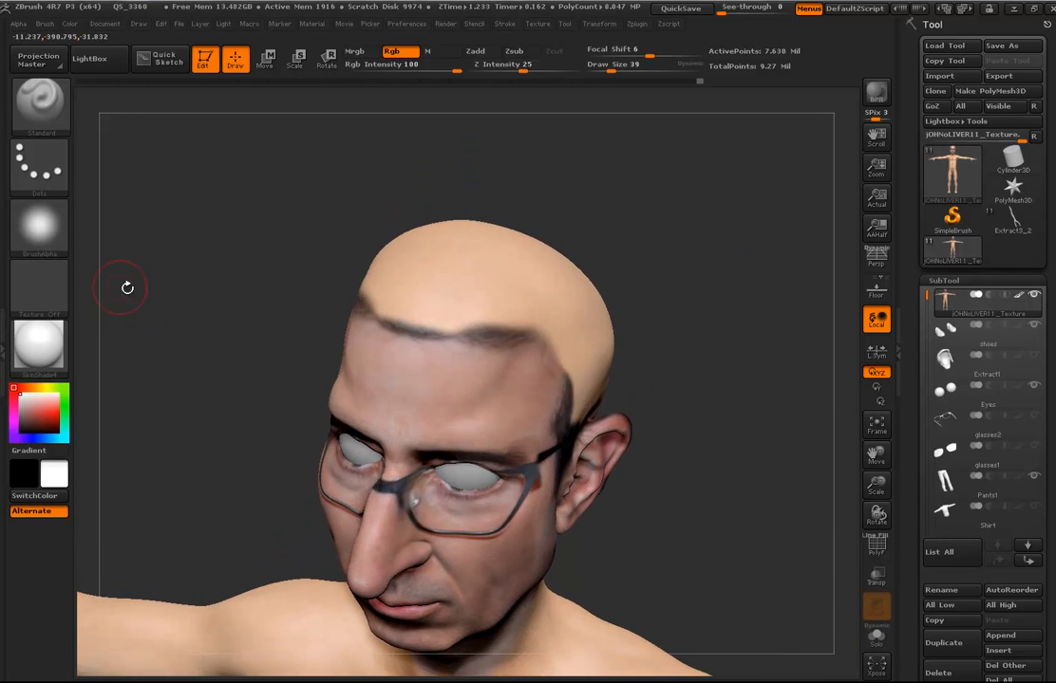
click(54, 293)
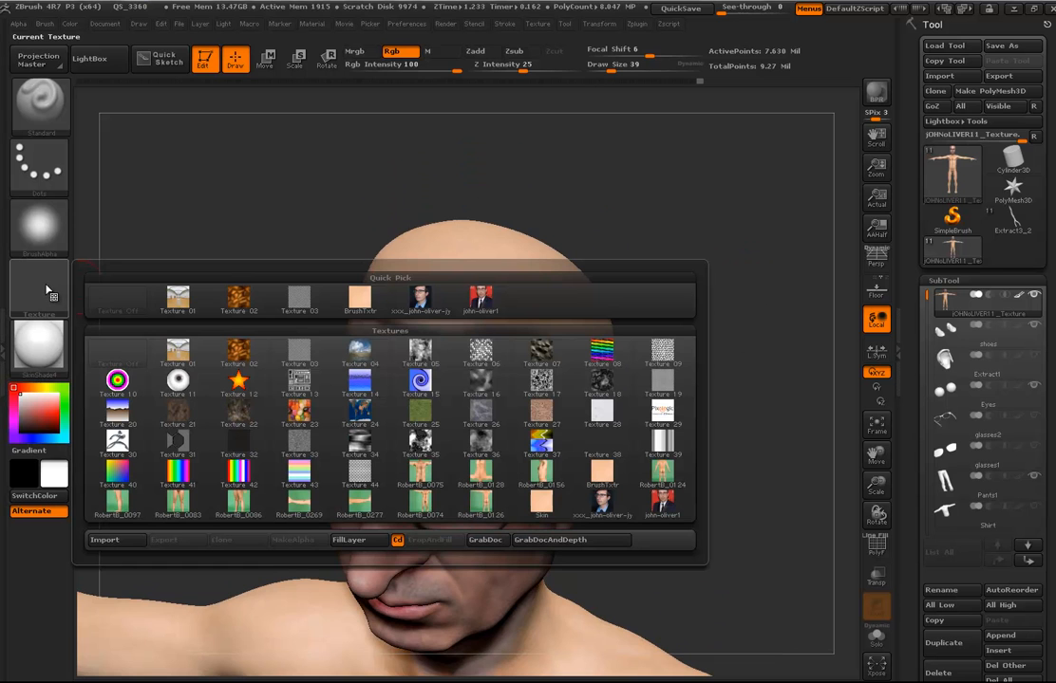
click(359, 299)
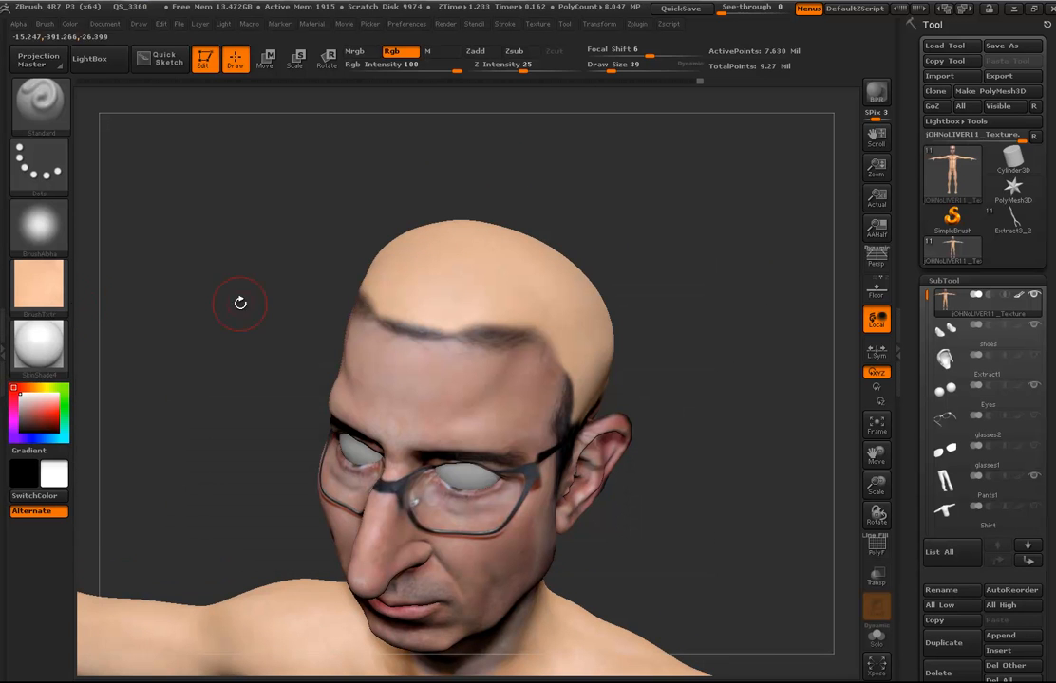
click(59, 173)
click(178, 176)
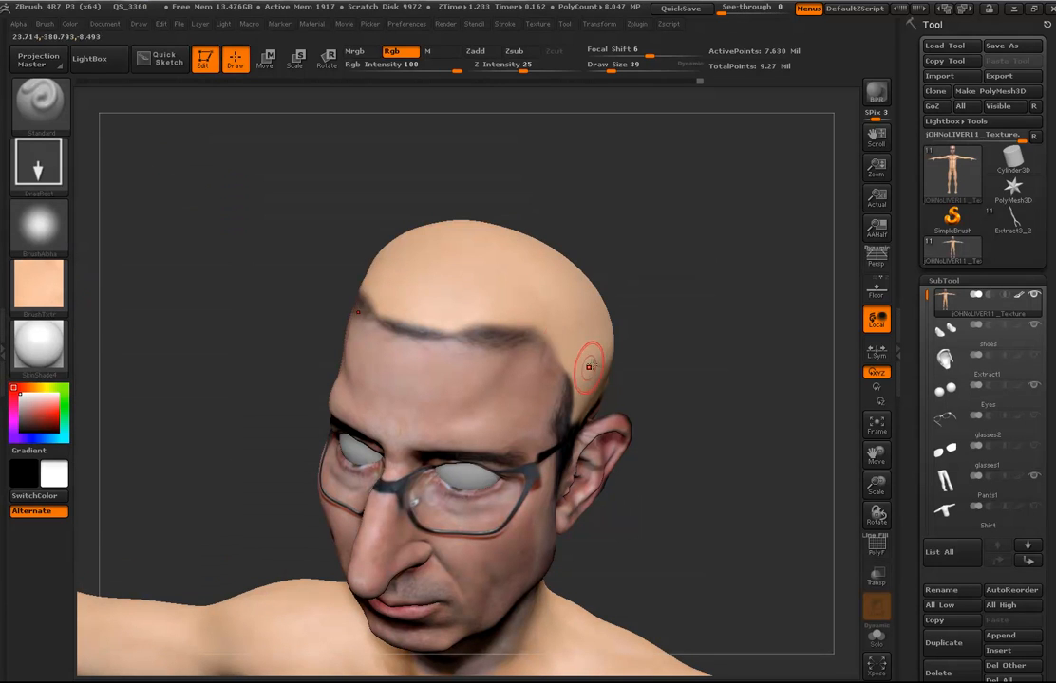
drag(602, 334, 654, 332)
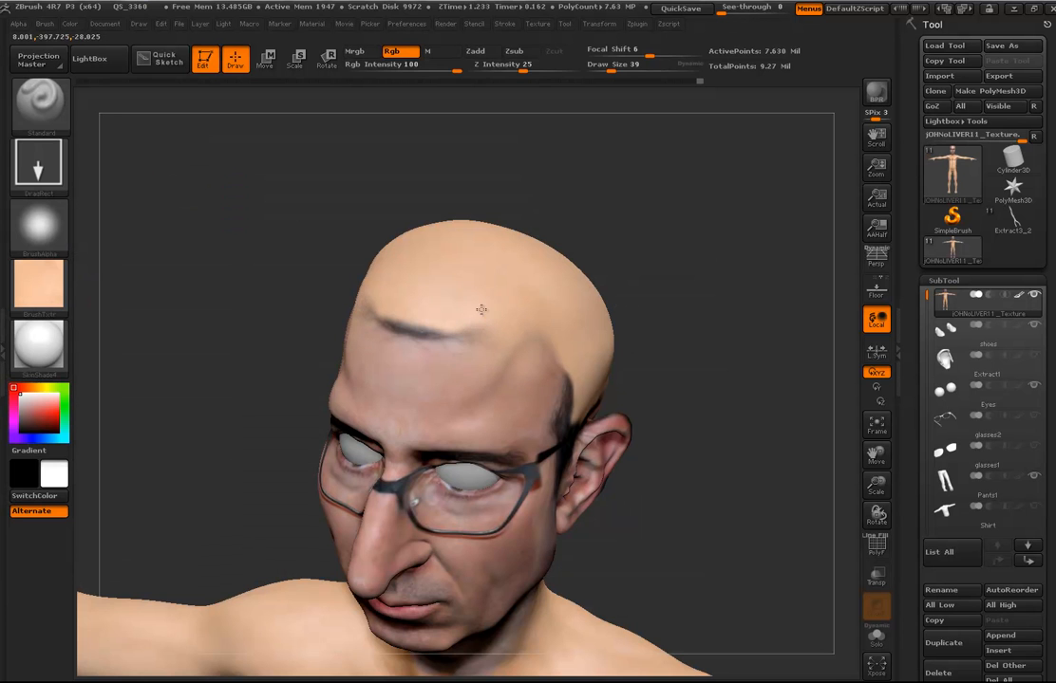
drag(467, 304, 659, 330)
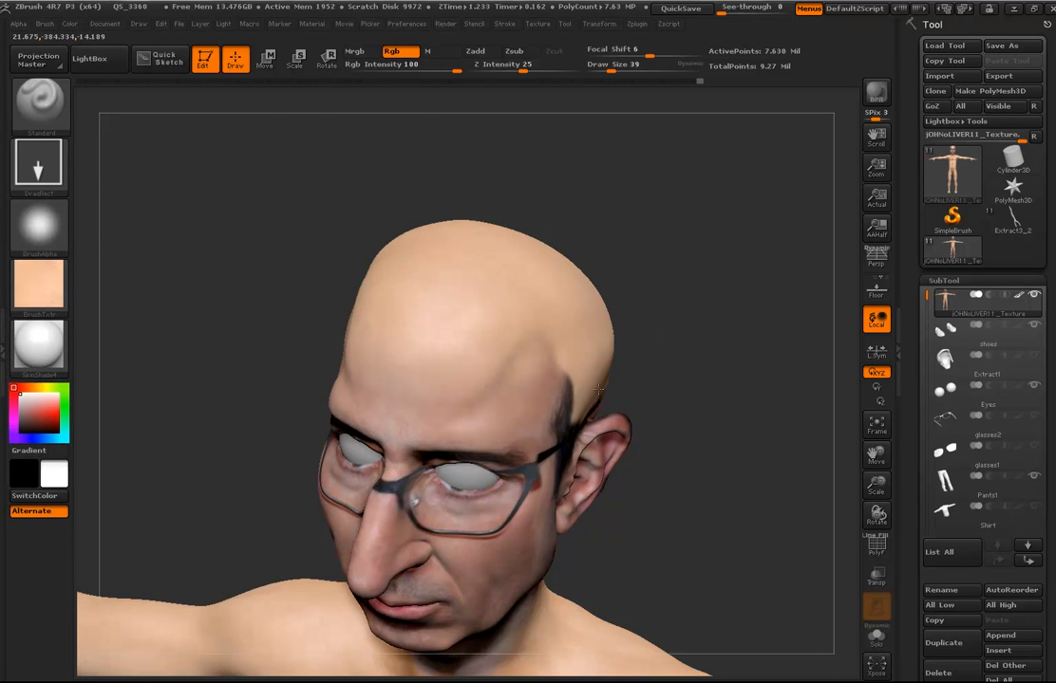
- Set the Rgb Intensity to 35 and blend the skin texture over the ear, the back of the jaw and the upper neck
mouse_move(742, 452)
mouse_down()
mouse_move(674, 391)
mouse_move(569, 351)
mouse_move(598, 382)
mouse_move(649, 393)
mouse_move(665, 446)
mouse_move(646, 455)
mouse_move(721, 472)
mouse_move(698, 392)
mouse_move(626, 343)
mouse_up()
drag(750, 387, 685, 359)
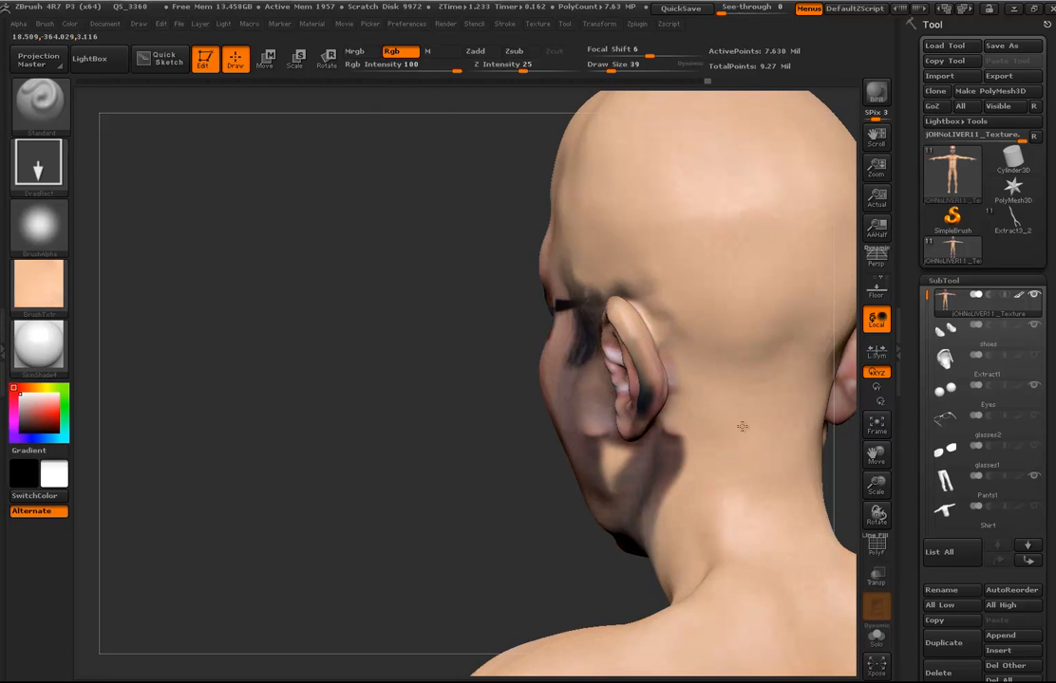
drag(406, 74, 412, 73)
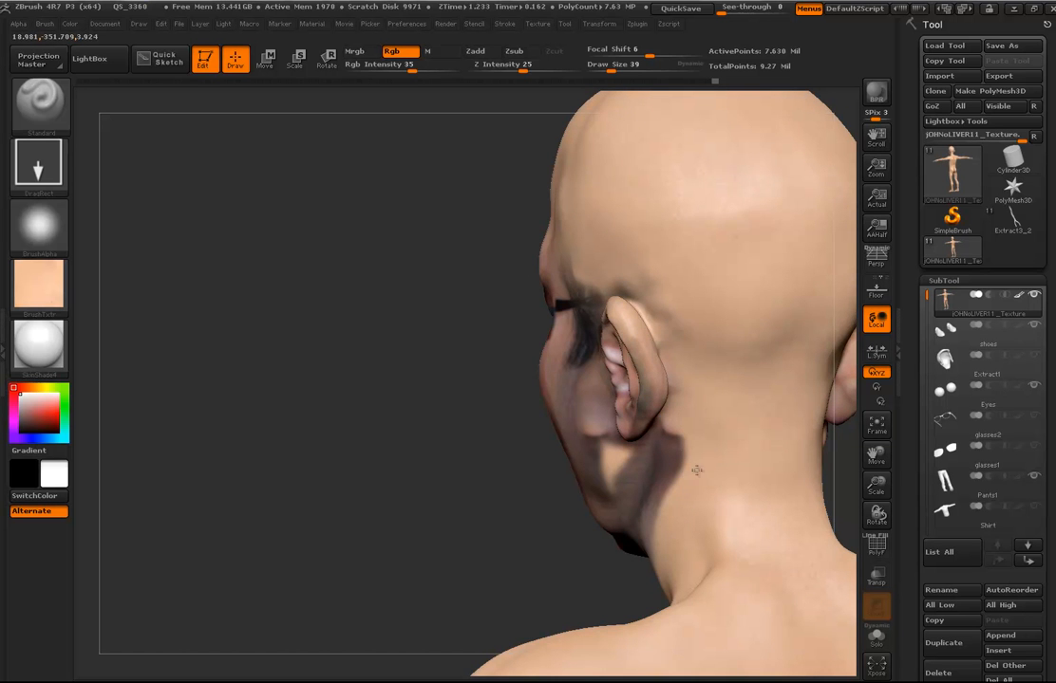
drag(366, 426, 608, 502)
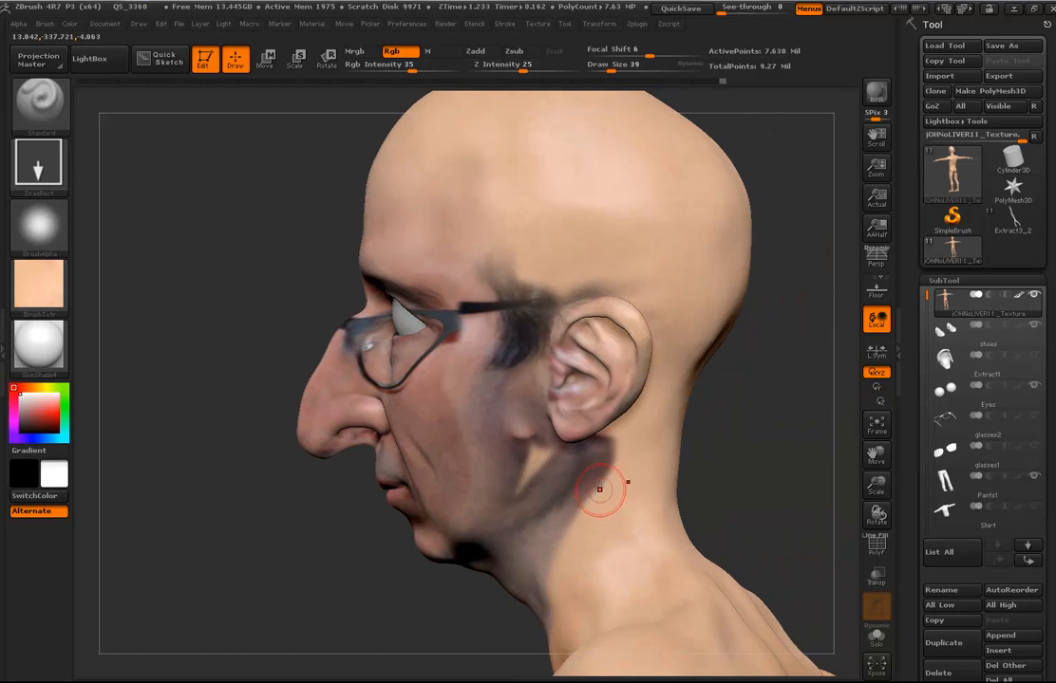
drag(572, 468, 714, 497)
mouse_move(604, 458)
mouse_down()
mouse_move(736, 516)
mouse_move(750, 541)
mouse_up()
mouse_move(619, 479)
mouse_down()
mouse_move(800, 585)
mouse_move(741, 547)
mouse_up()
drag(562, 465, 810, 429)
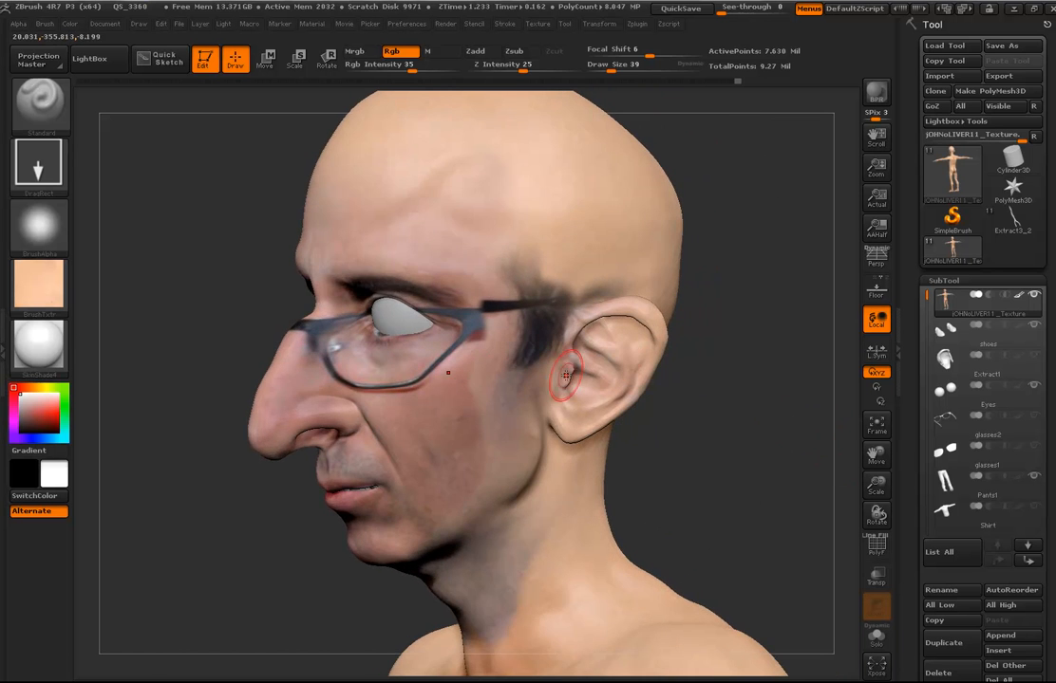
- Blend the skin texture over the throat and the side of the neck below the jaw
drag(679, 368, 589, 401)
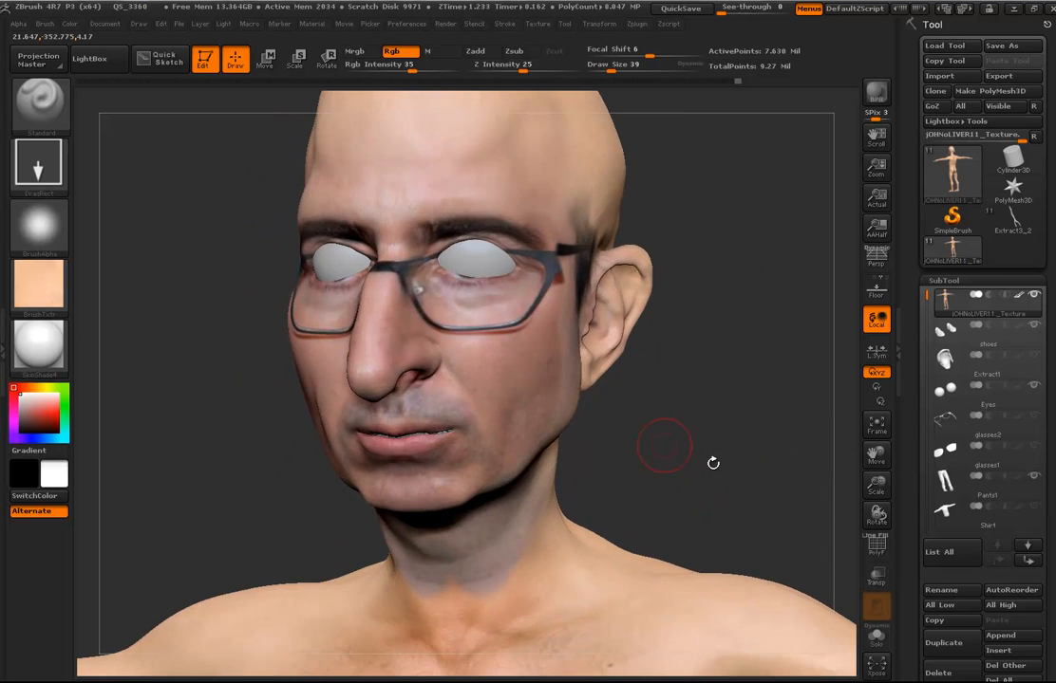
drag(707, 477, 542, 566)
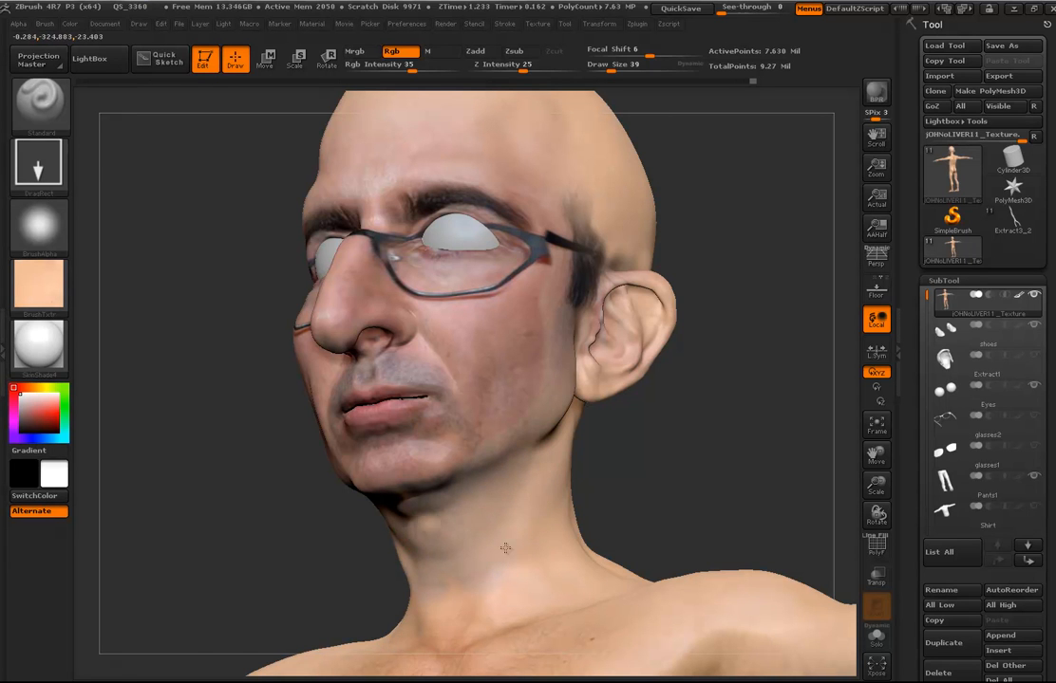
drag(750, 490, 562, 473)
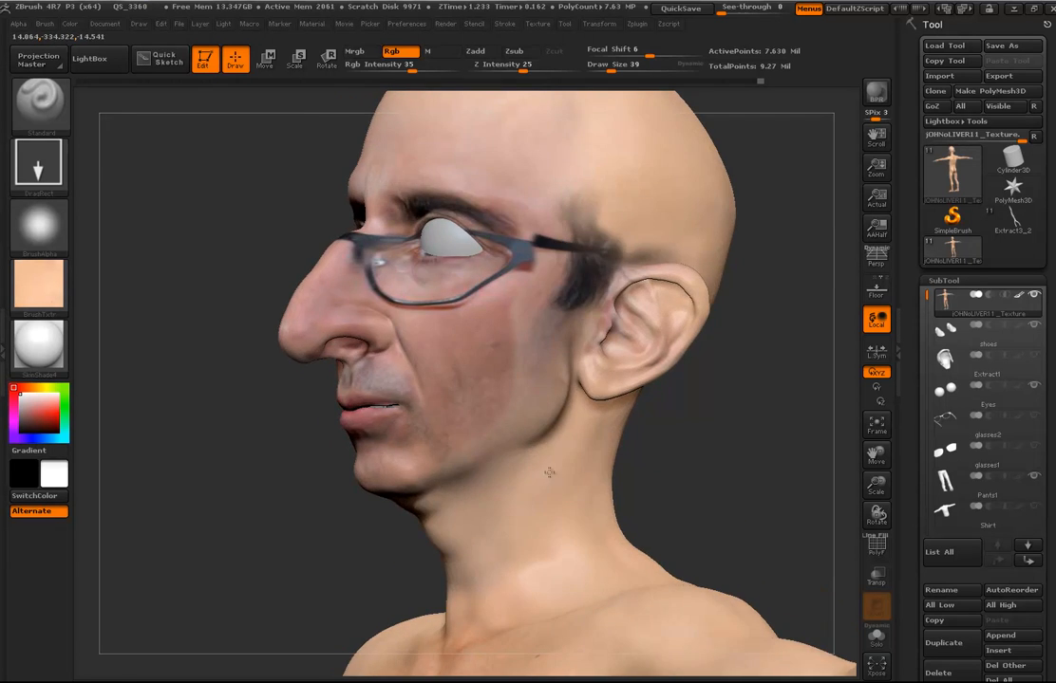
drag(707, 479, 657, 343)
- Isolate the body with Solo and step it down to its lowest subdivision level
click(875, 639)
drag(692, 517, 655, 504)
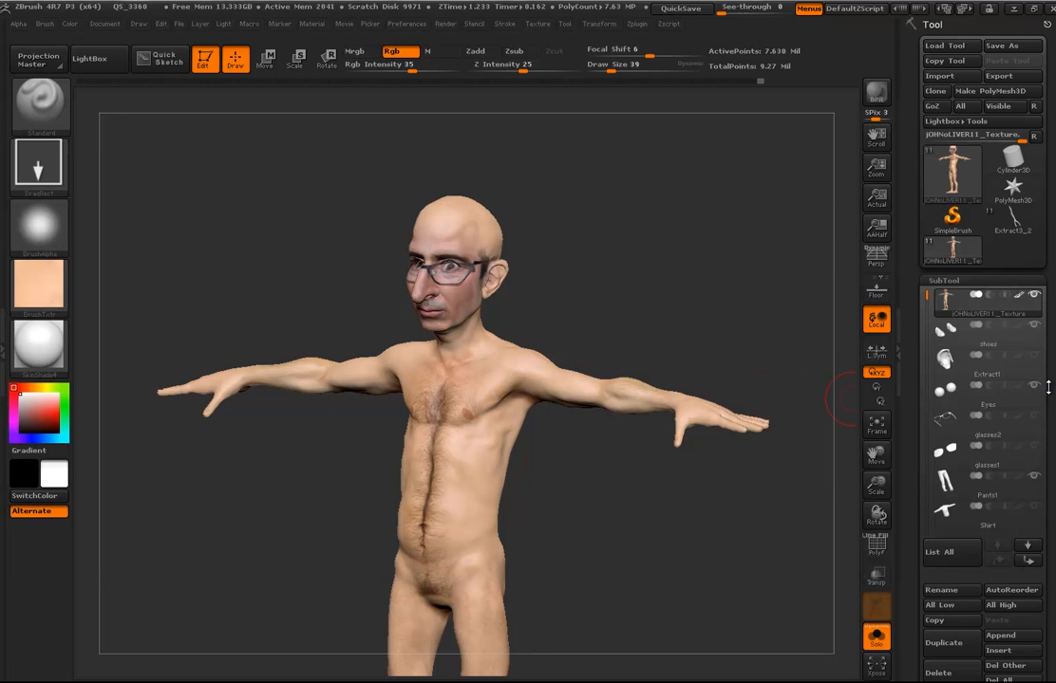
scroll(1047, 387, down, 2)
key(shift)
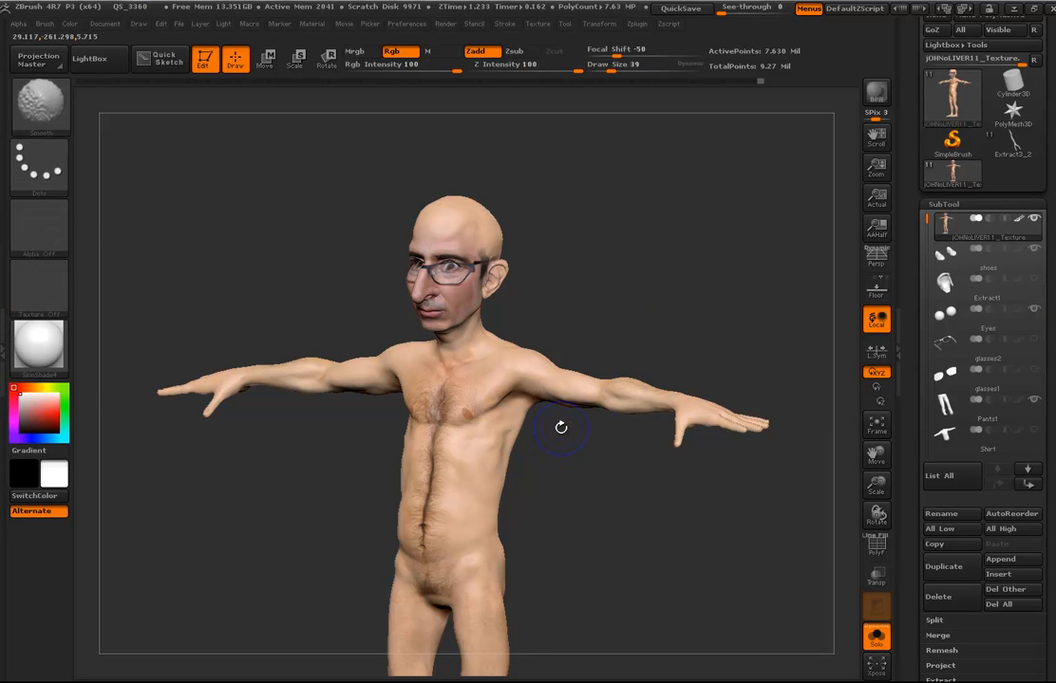
key(shift+d)
key(shift+d)
key(shift+d)
key(shift+d)
key(shift+d)
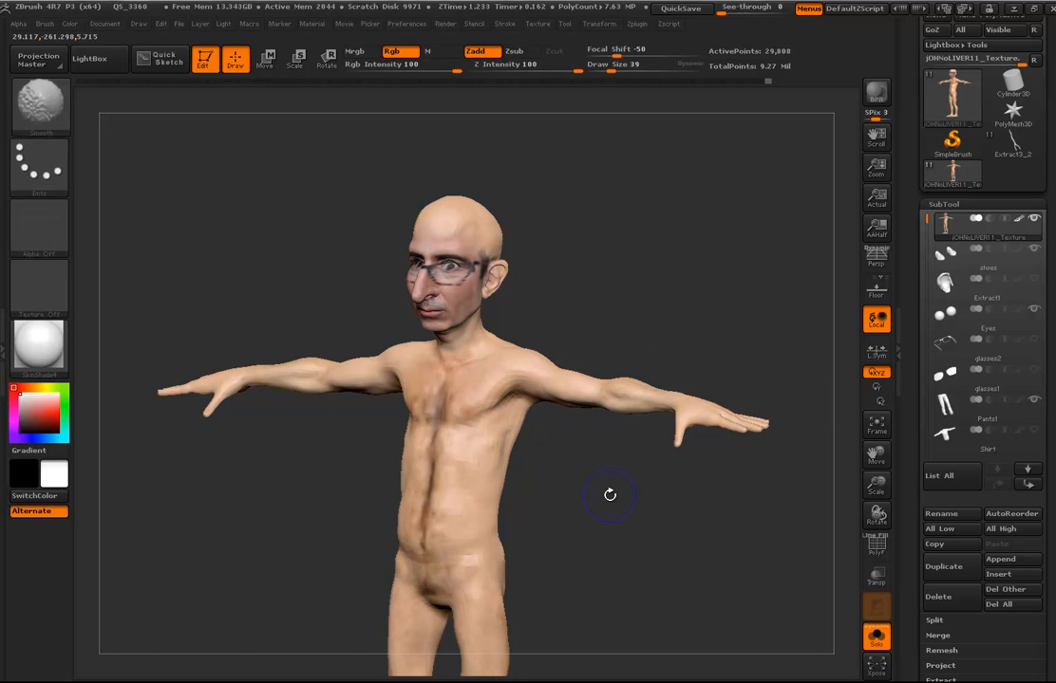
- Preview the body's flattened UV layout with Morph UV and switch back to the 3D shape
scroll(981, 446, down, 10)
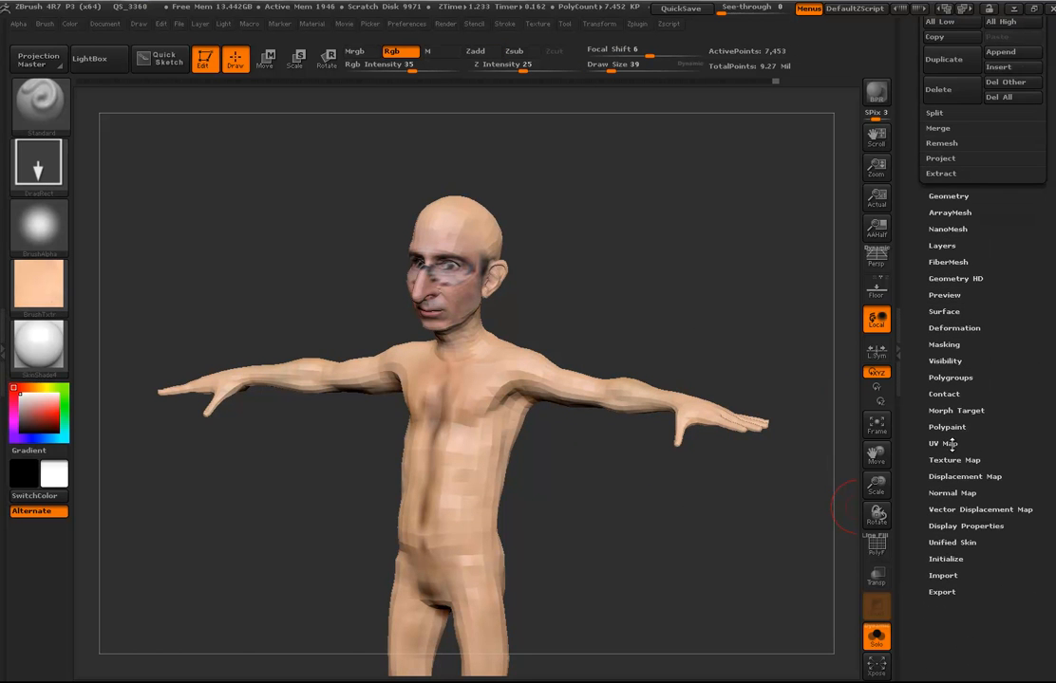
click(947, 443)
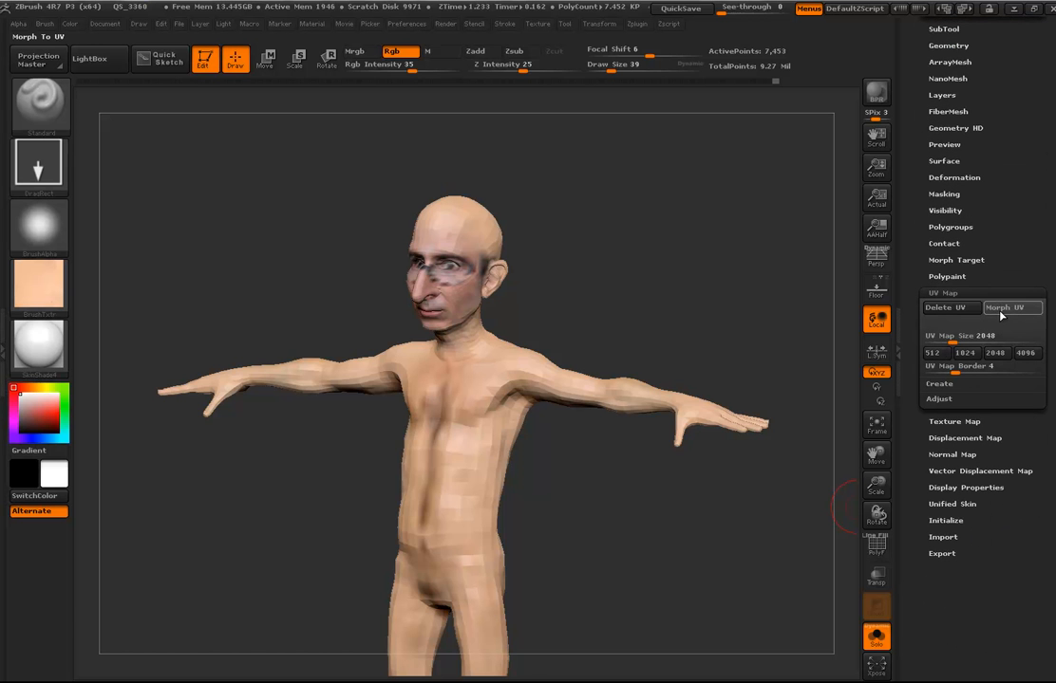
click(999, 310)
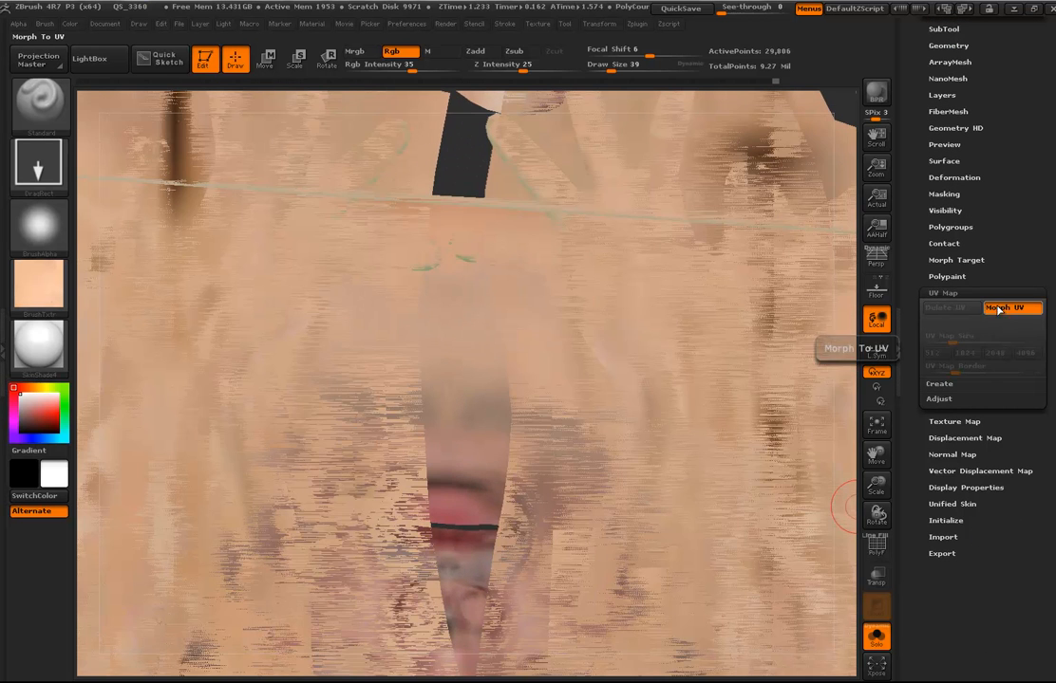
drag(827, 108, 617, 59)
mouse_move(738, 455)
mouse_down()
mouse_move(747, 450)
mouse_move(719, 447)
mouse_move(750, 443)
mouse_up()
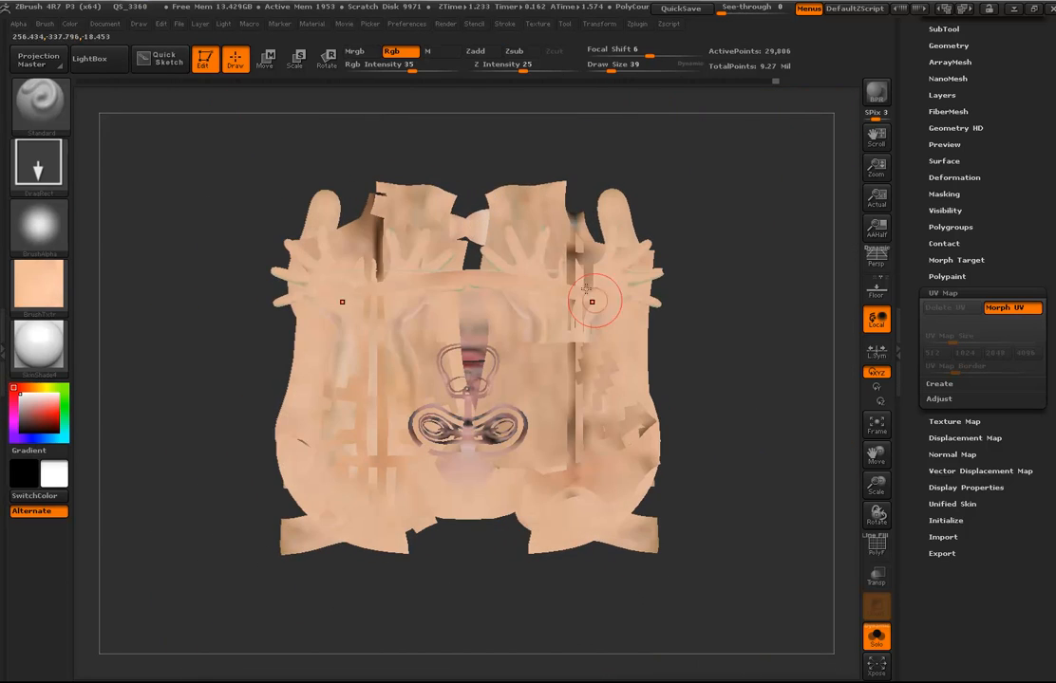
click(1012, 318)
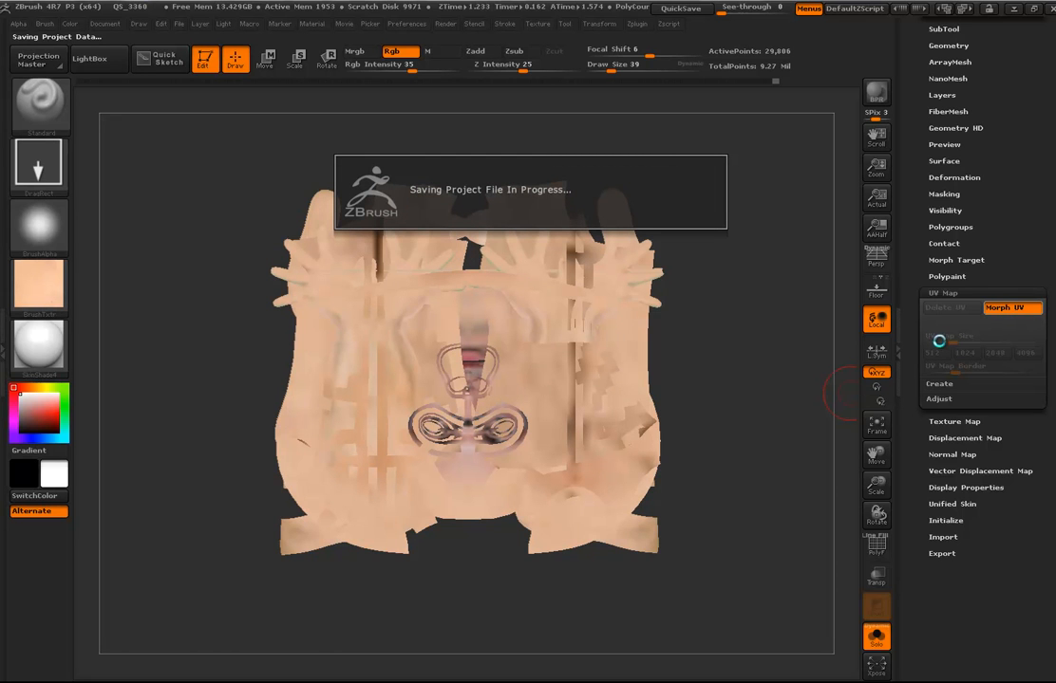
click(1014, 320)
- Import the jOHNoLIVERUV04_GoodUvs OBJ from the scenes folder onto the body's lowest subdivision level
drag(695, 366, 748, 415)
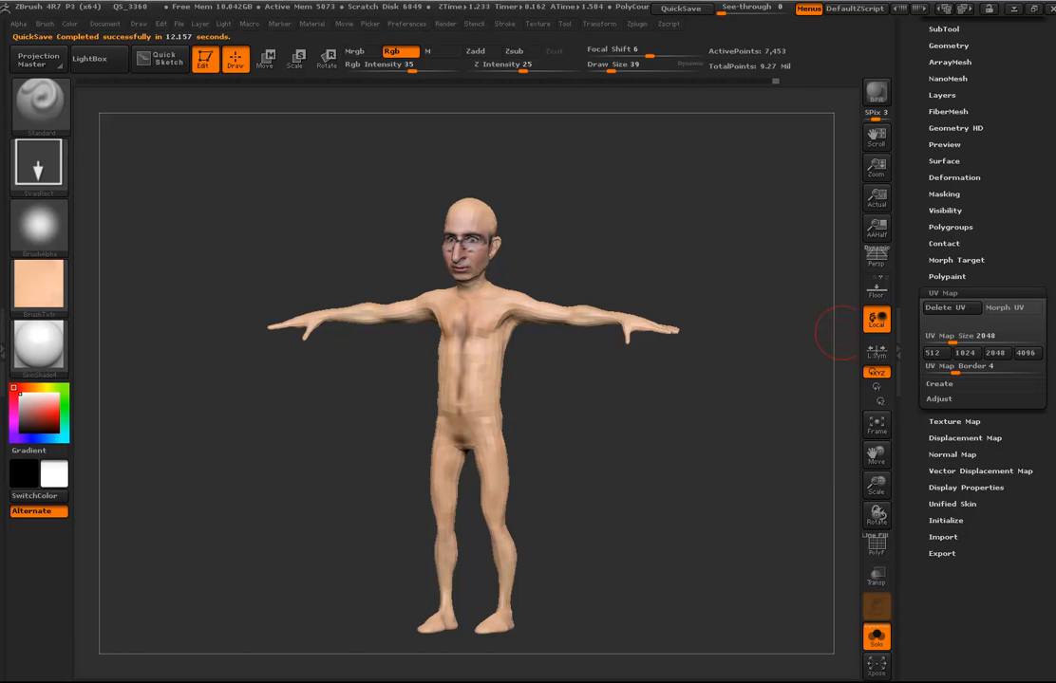
drag(838, 332, 415, 665)
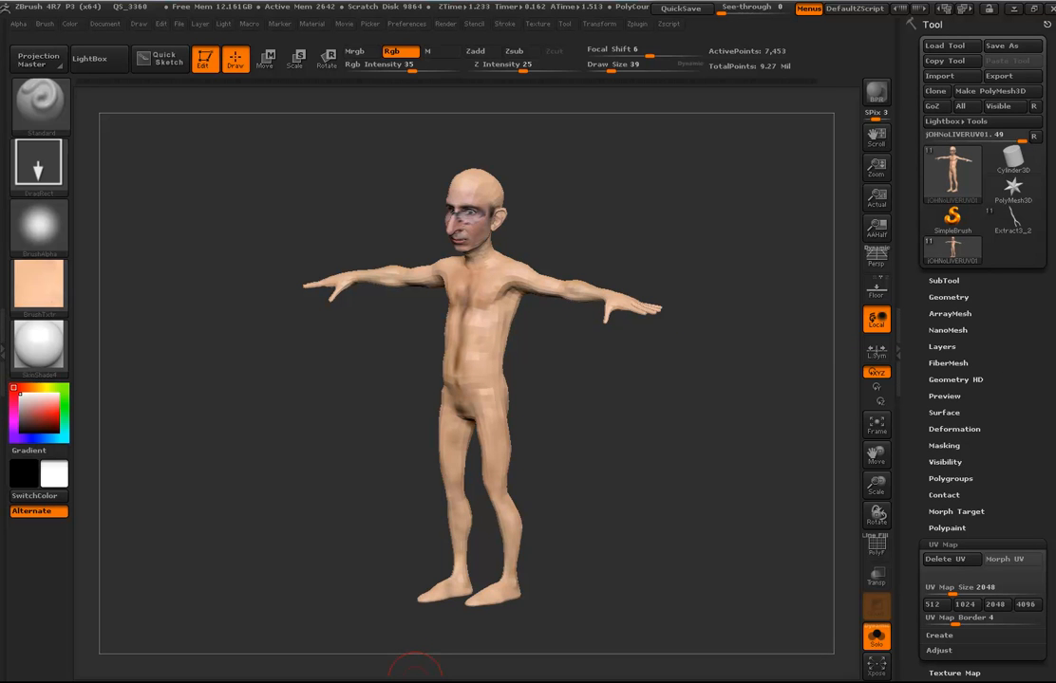
drag(634, 419, 665, 407)
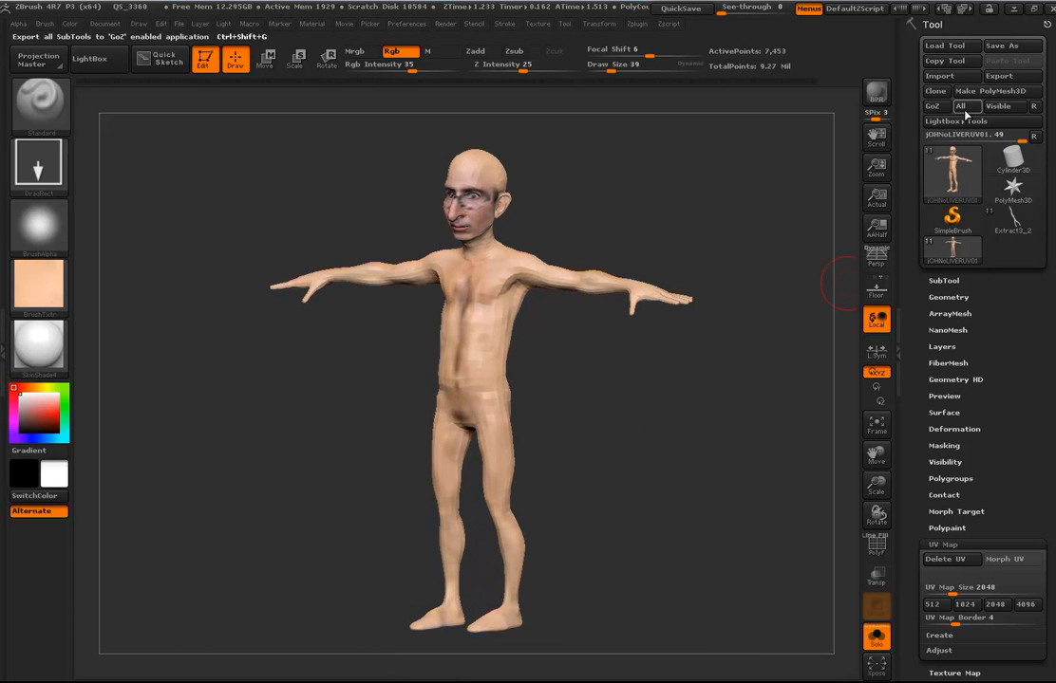
click(939, 76)
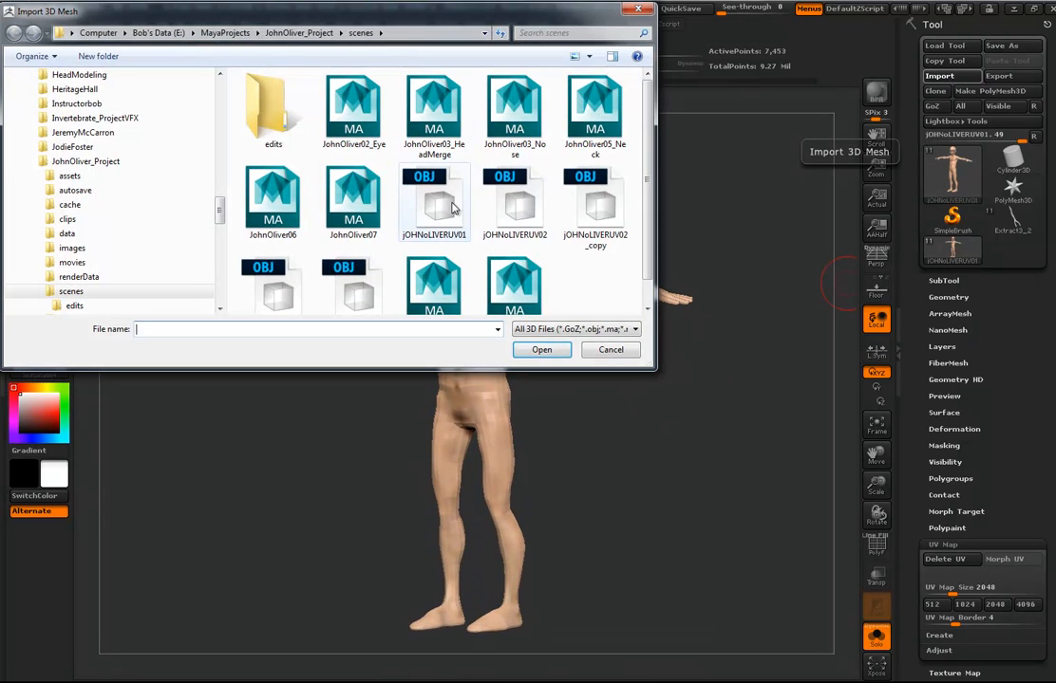
click(593, 204)
scroll(375, 226, down, 1)
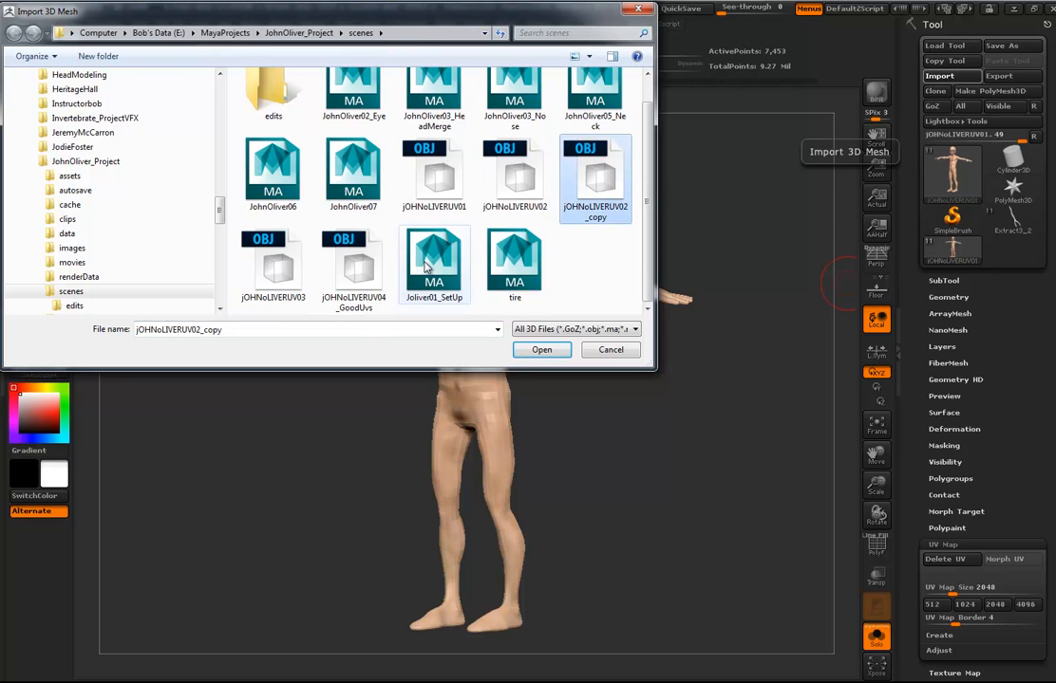
double_click(349, 275)
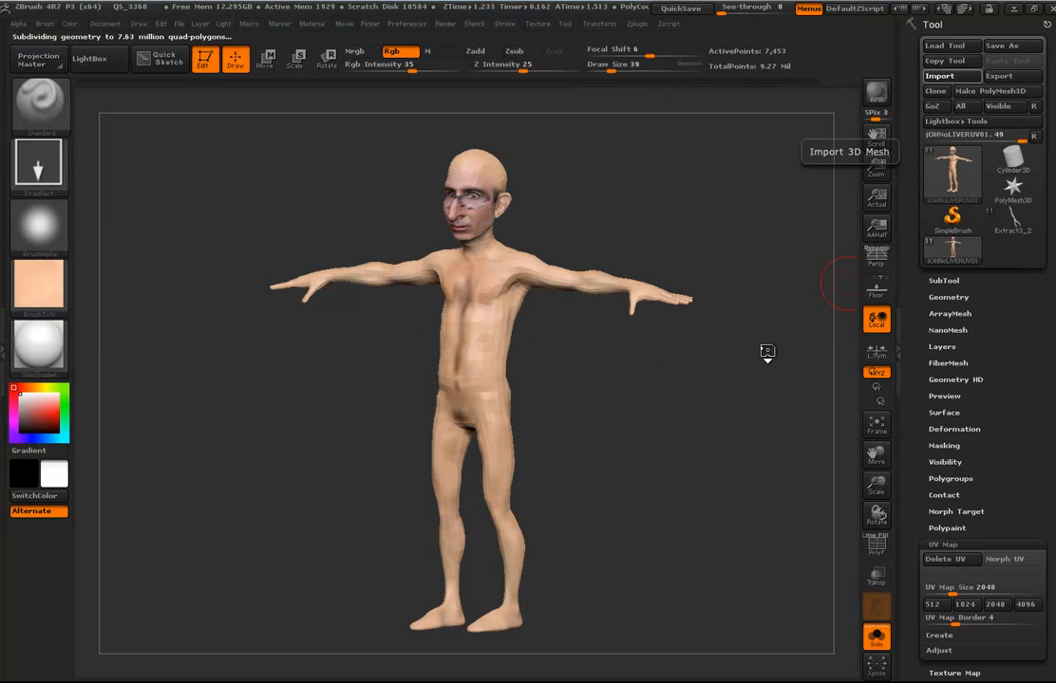
- Check the imported UV layout with Morph UV and return the body to its 3D shape
scroll(1022, 511, down, 1)
click(1025, 527)
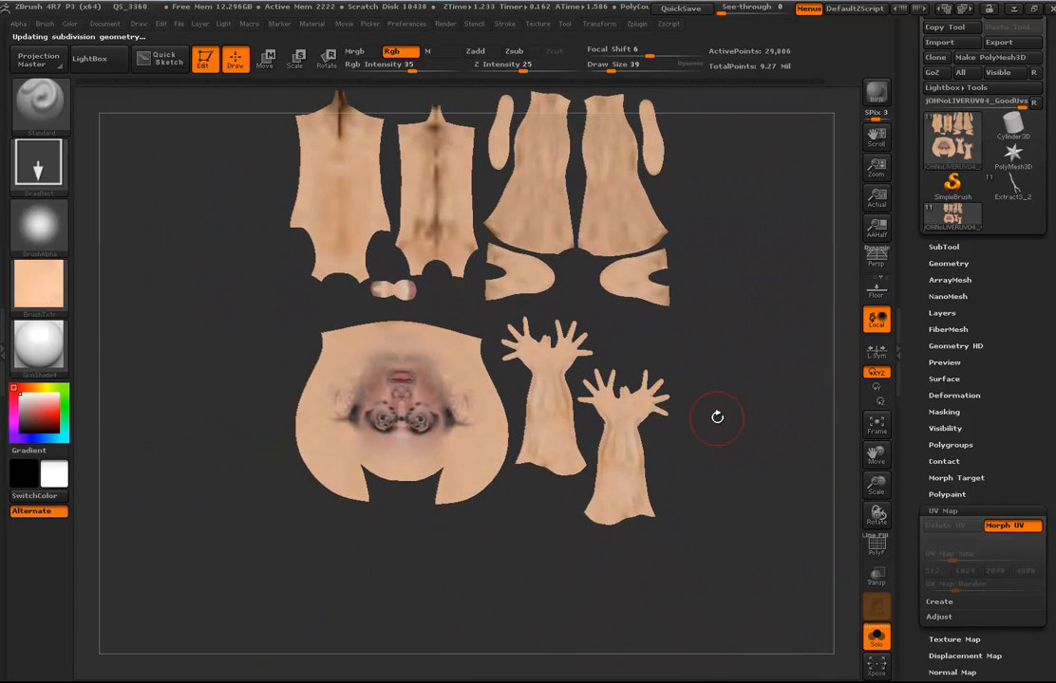
click(1027, 530)
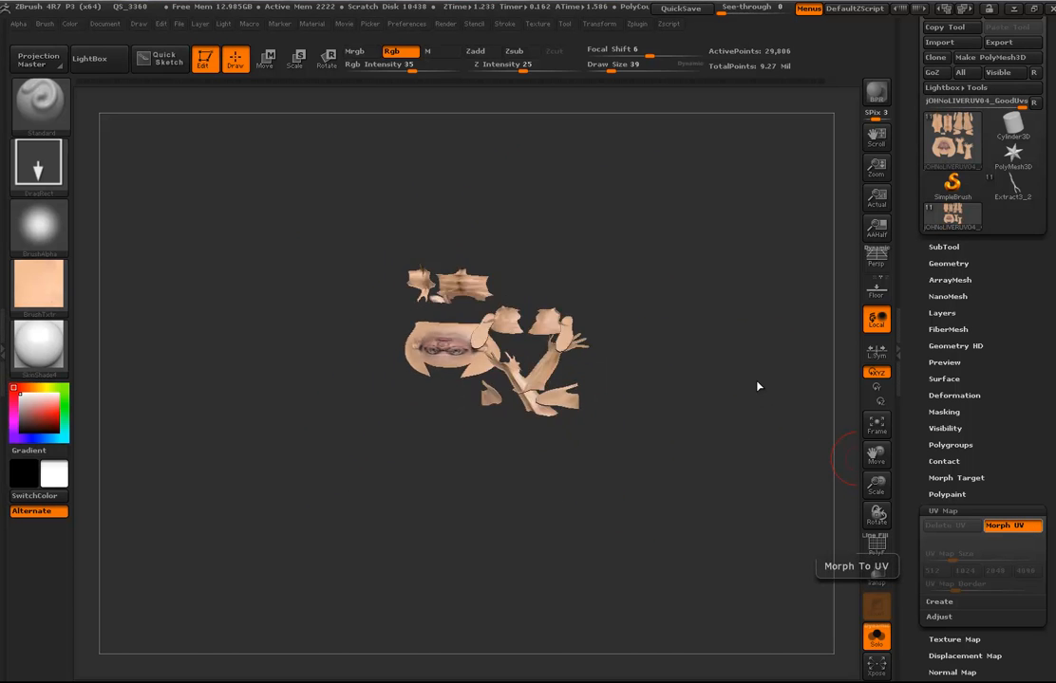
alt+drag(664, 408, 713, 428)
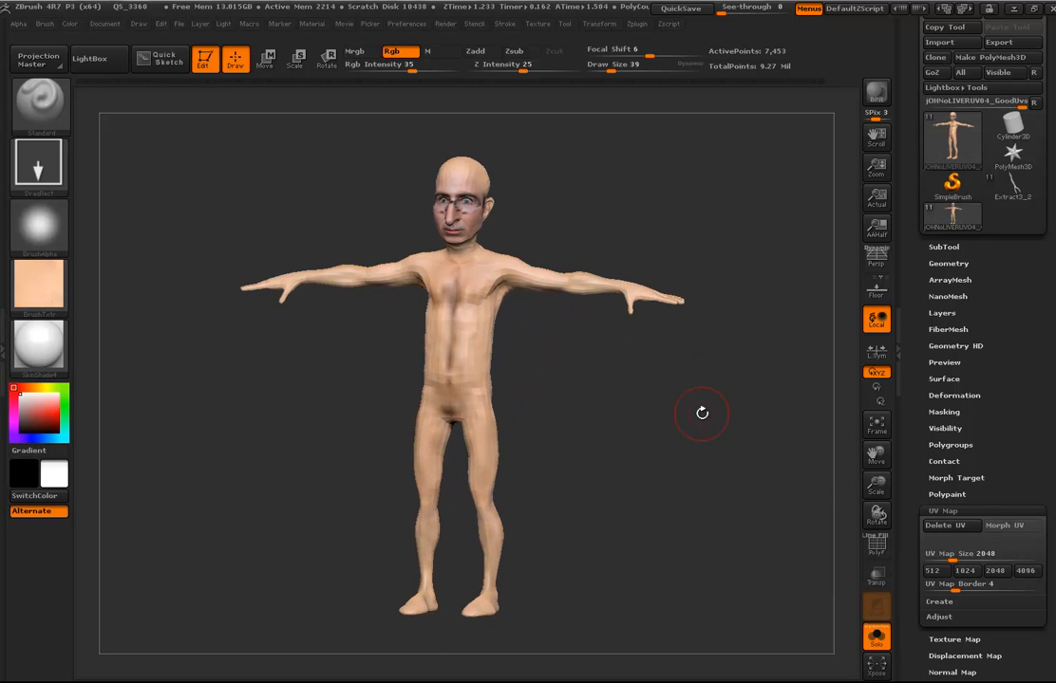
- Expose the texture map creation options for the body
click(980, 512)
drag(1013, 473, 1012, 393)
click(976, 405)
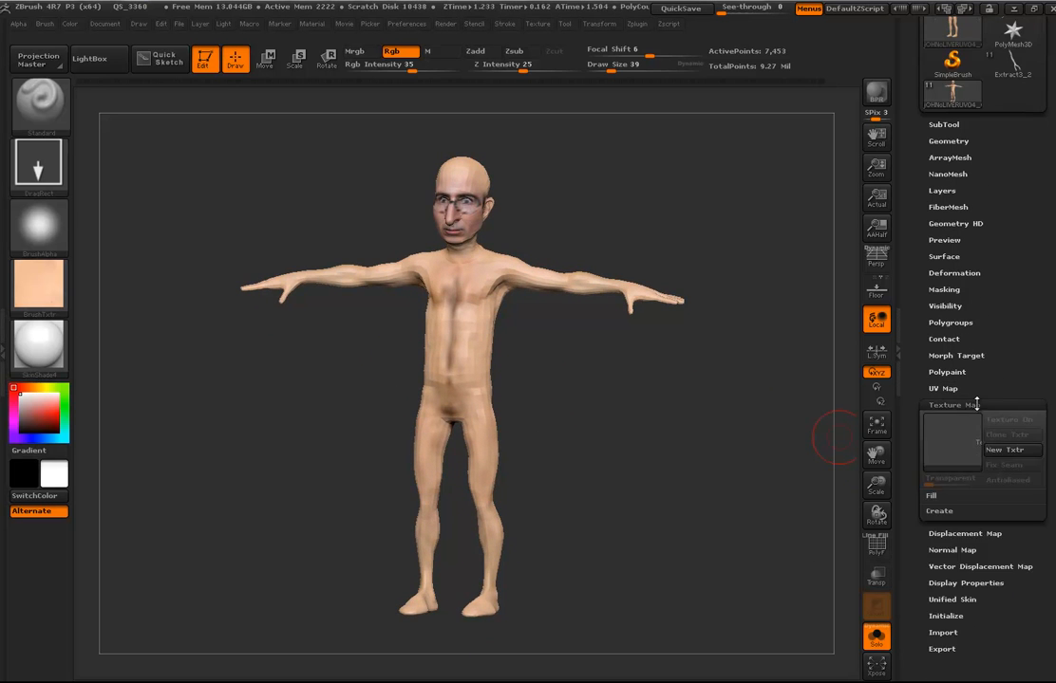
click(940, 511)
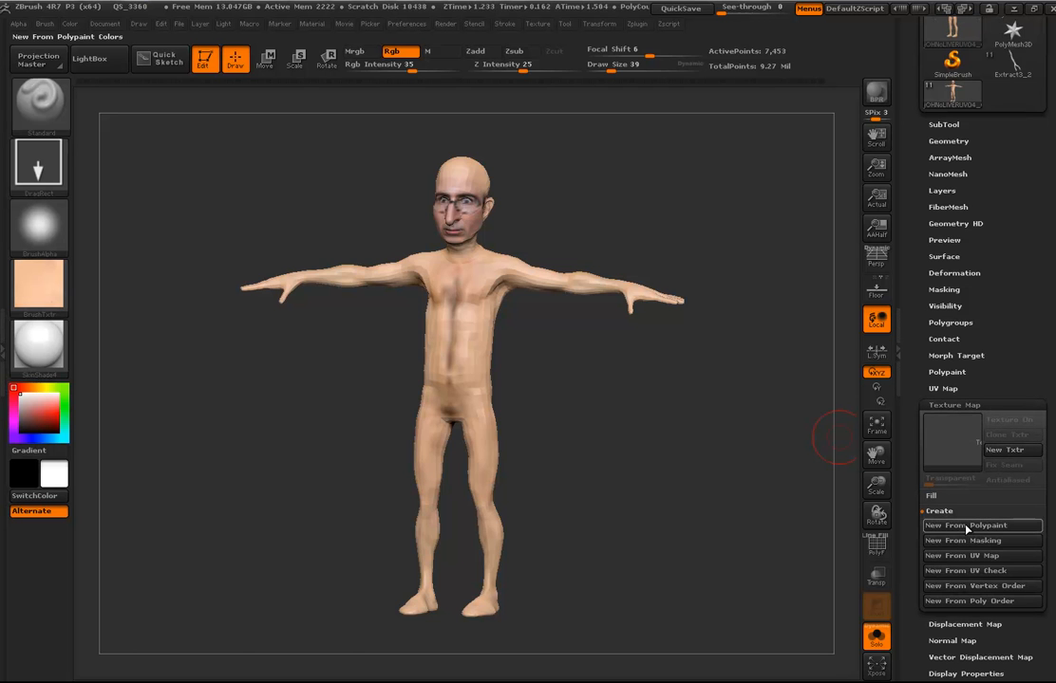
drag(525, 309, 616, 431)
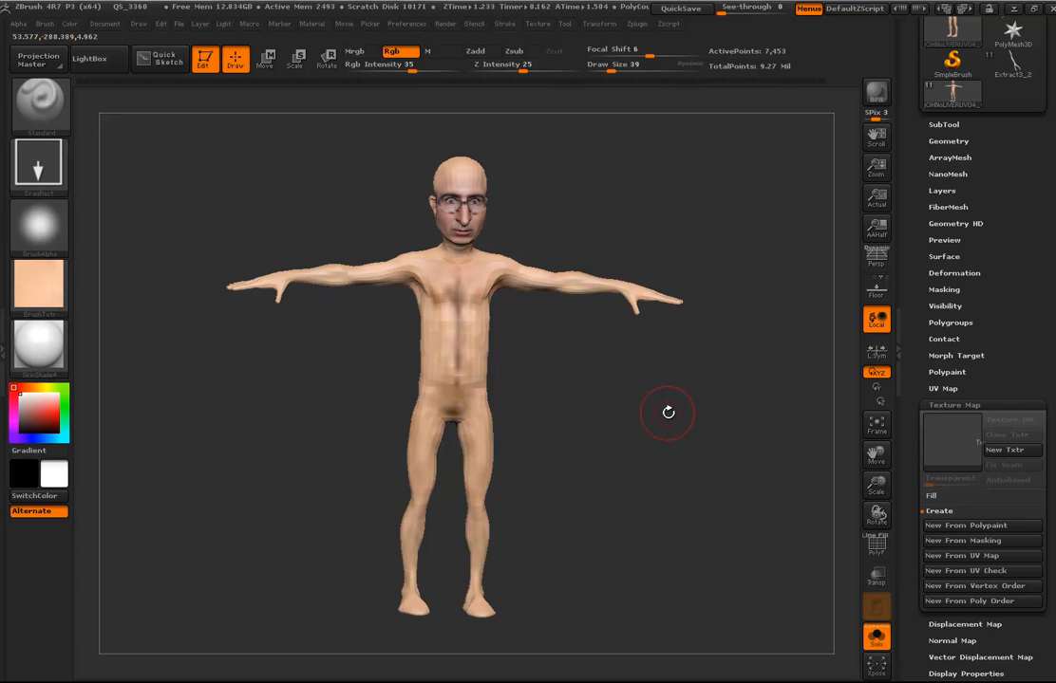
- Raise the body to its highest subdivision level, create a new texture map from its polypaint, and preview the map
drag(670, 417, 641, 415)
key(d)
key(d)
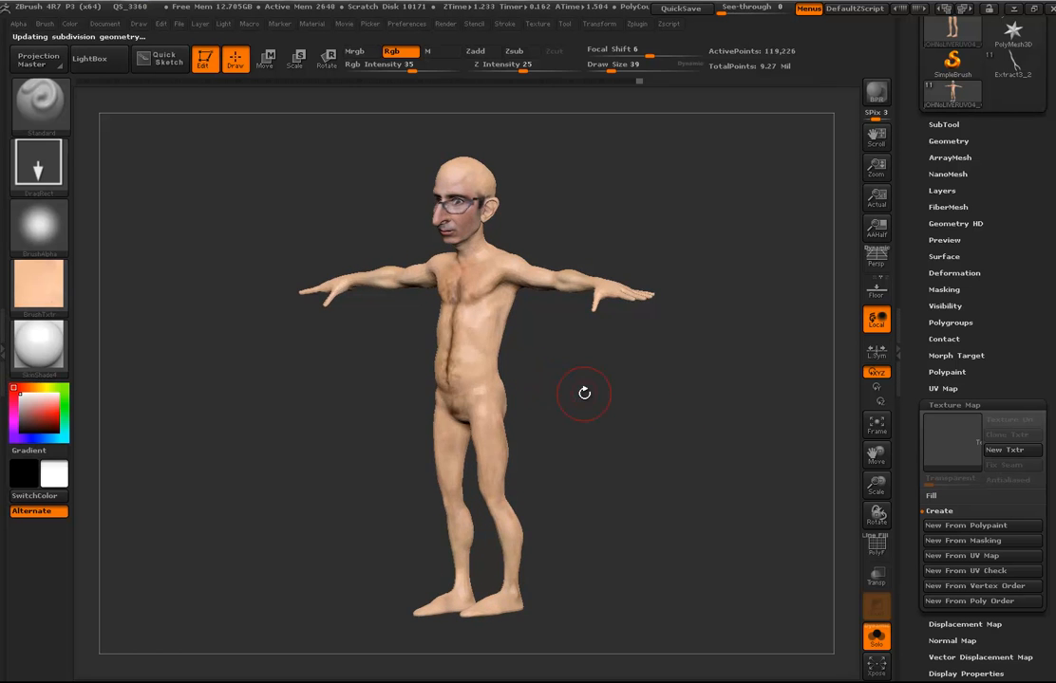
key(d)
key(d)
drag(596, 398, 631, 400)
key(d)
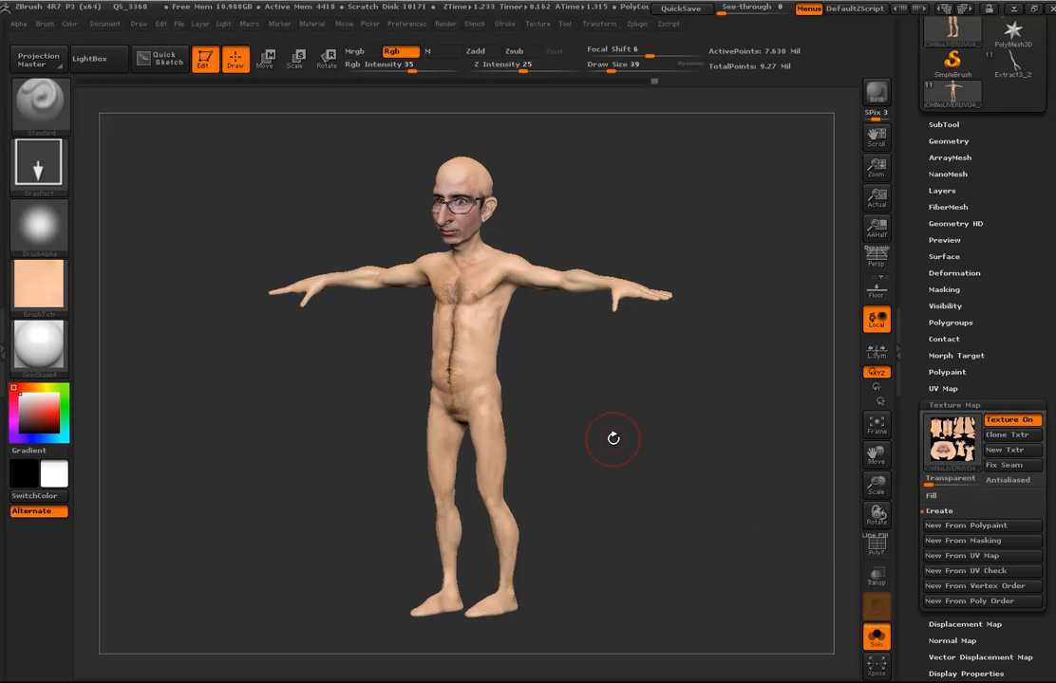
mouse_move(958, 445)
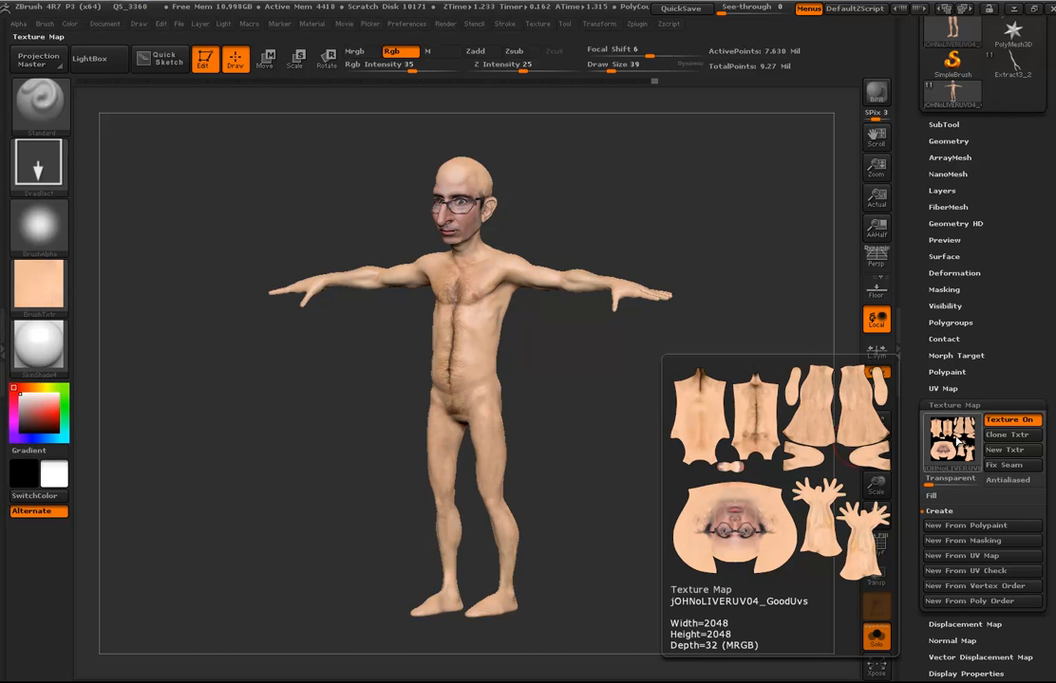
scroll(959, 493, down, 2)
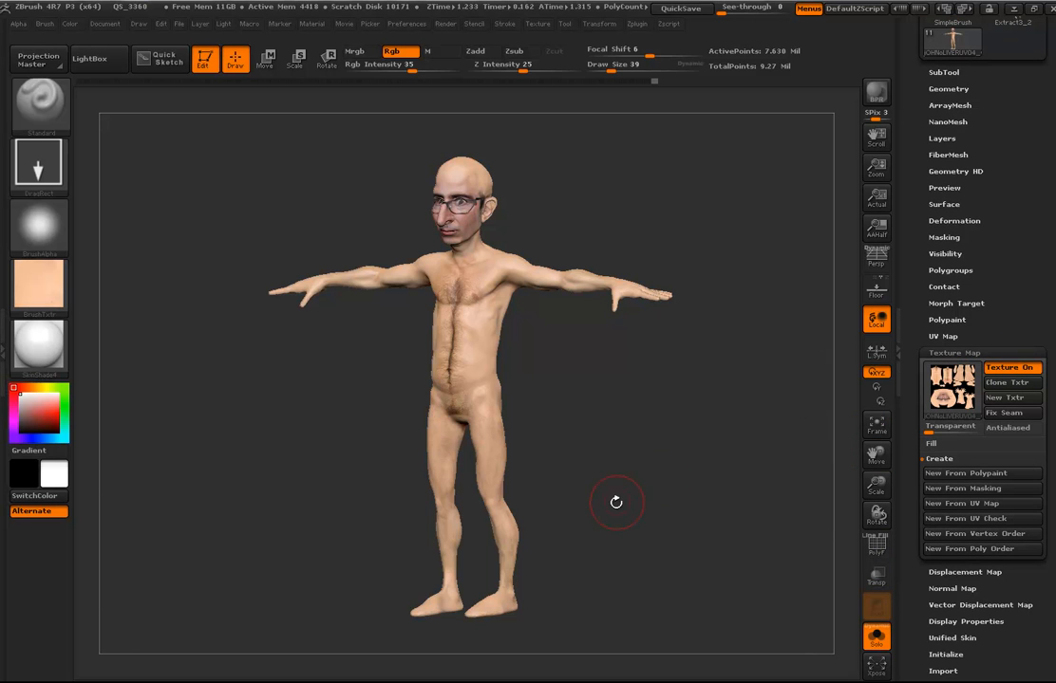
- Set the body to subdivision level 1
key(shift)
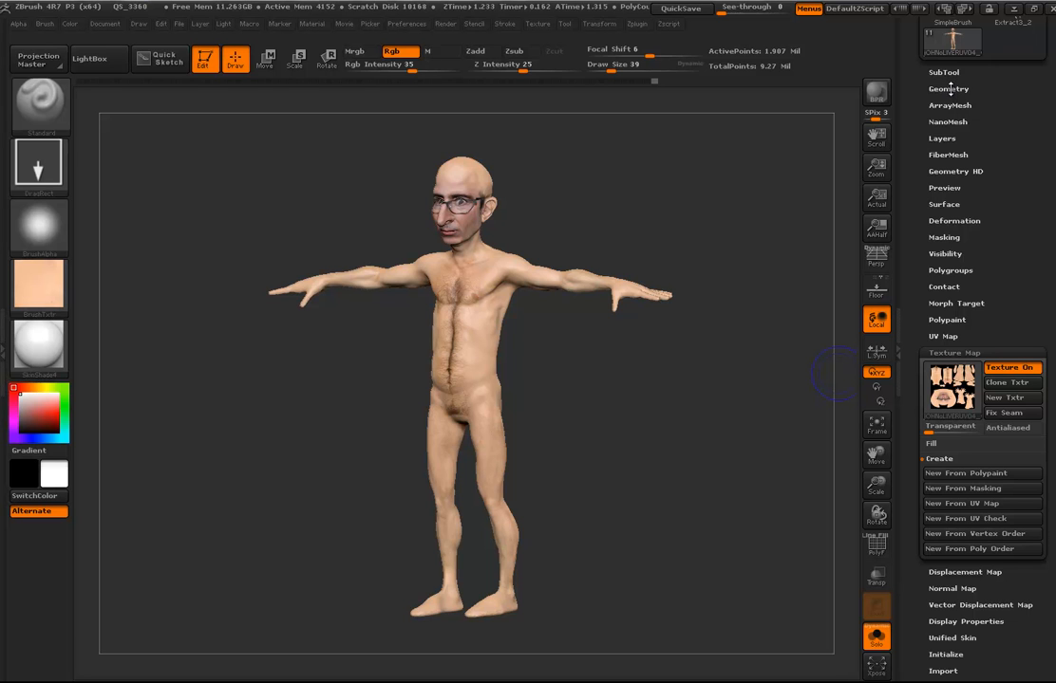
click(951, 89)
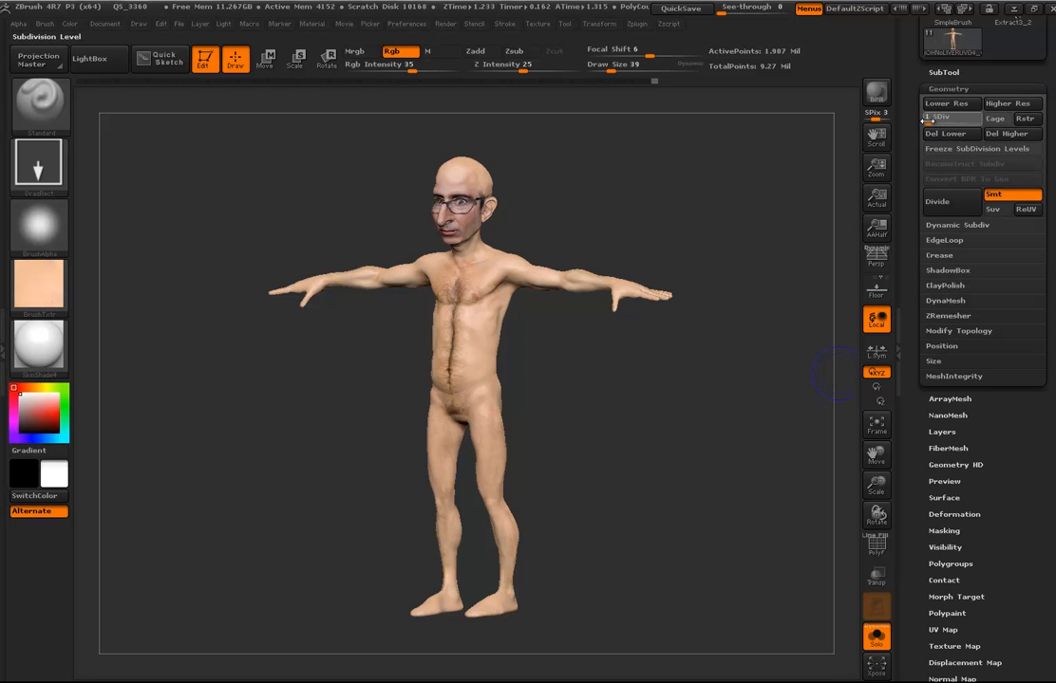
click(928, 118)
drag(700, 427, 825, 447)
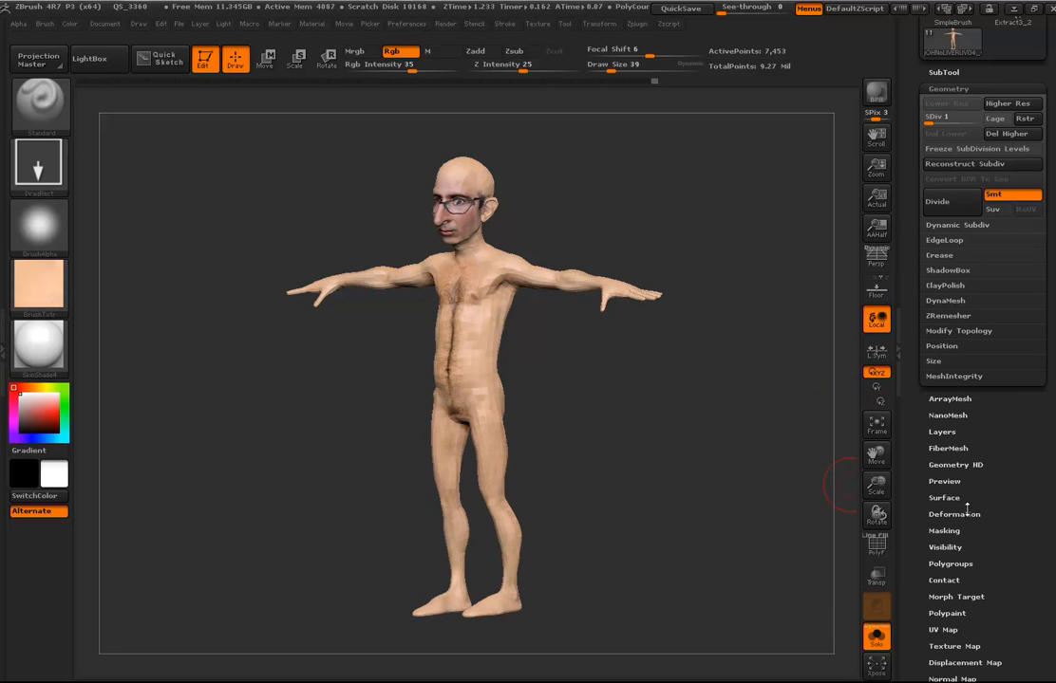
scroll(1030, 438, down, 5)
scroll(1027, 401, up, 3)
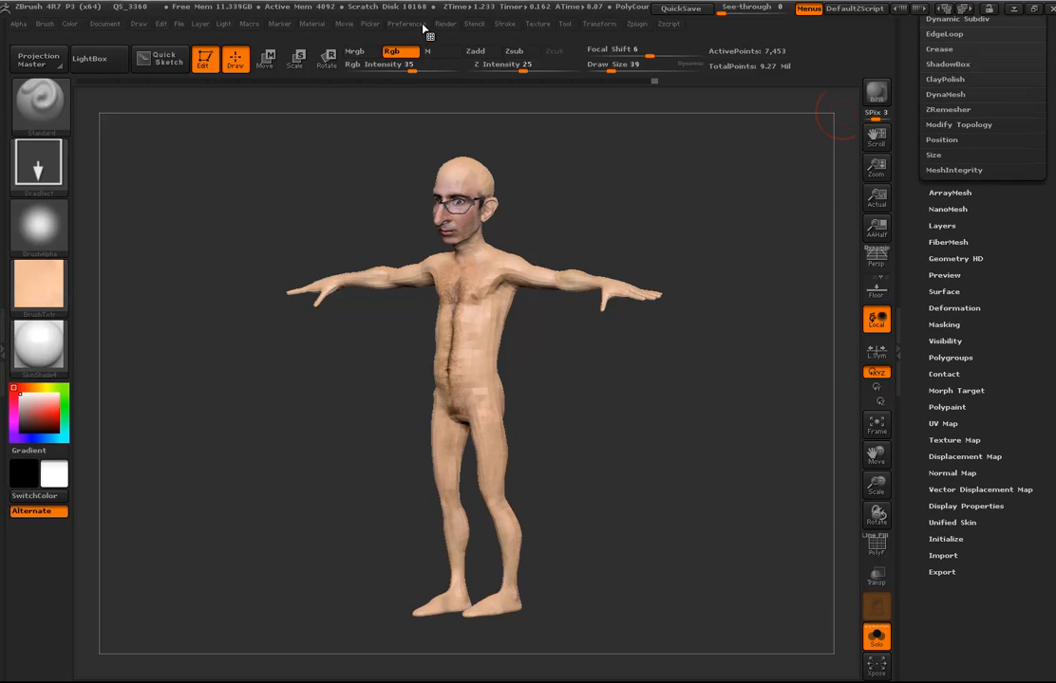
click(412, 26)
click(434, 122)
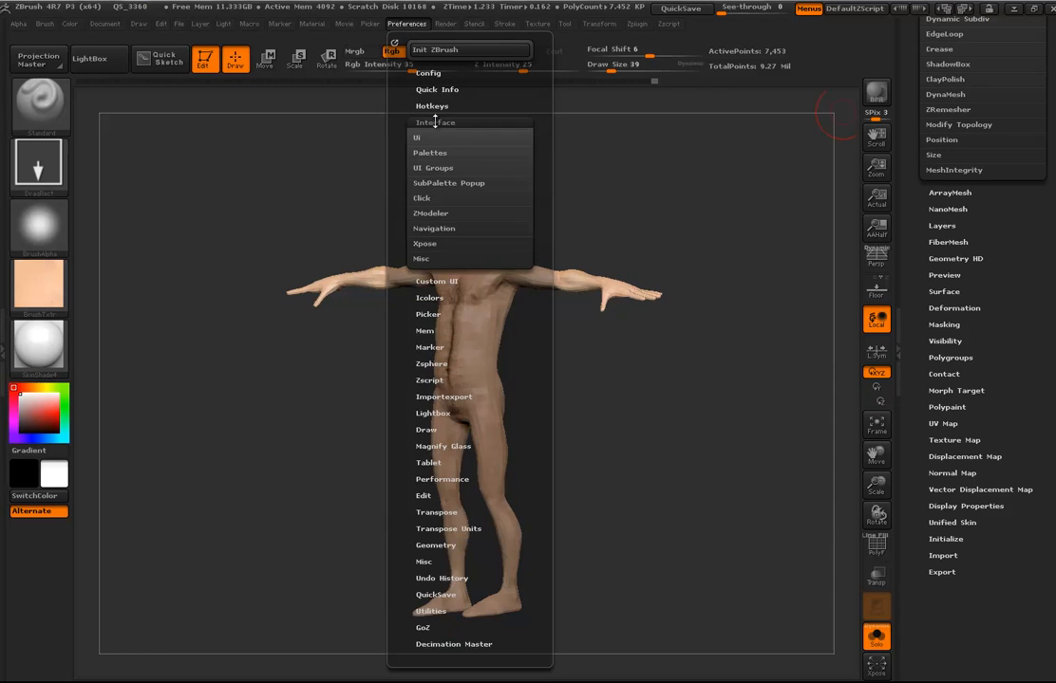
click(443, 152)
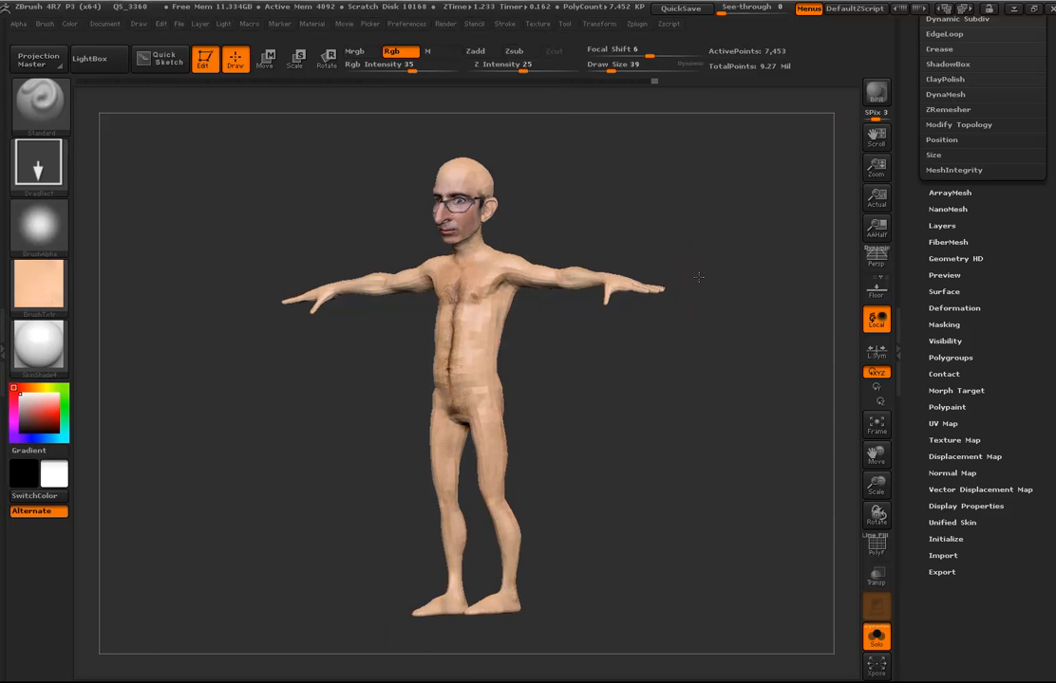
- Create a displacement map for the body from subdivision level 1
scroll(1021, 418, down, 2)
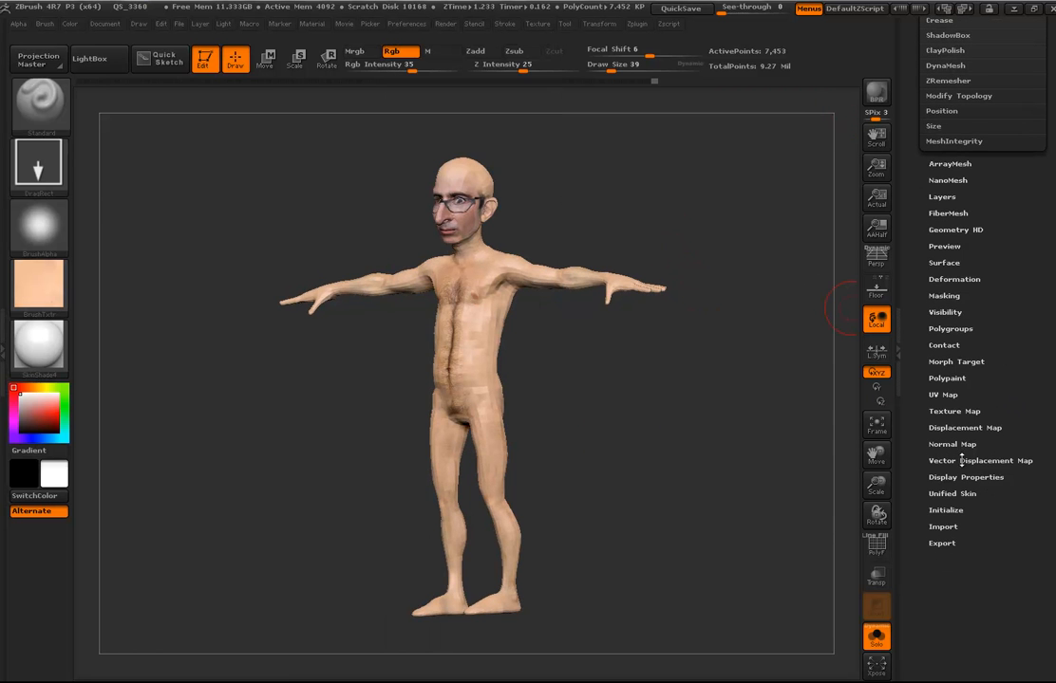
click(957, 427)
scroll(1028, 383, down, 4)
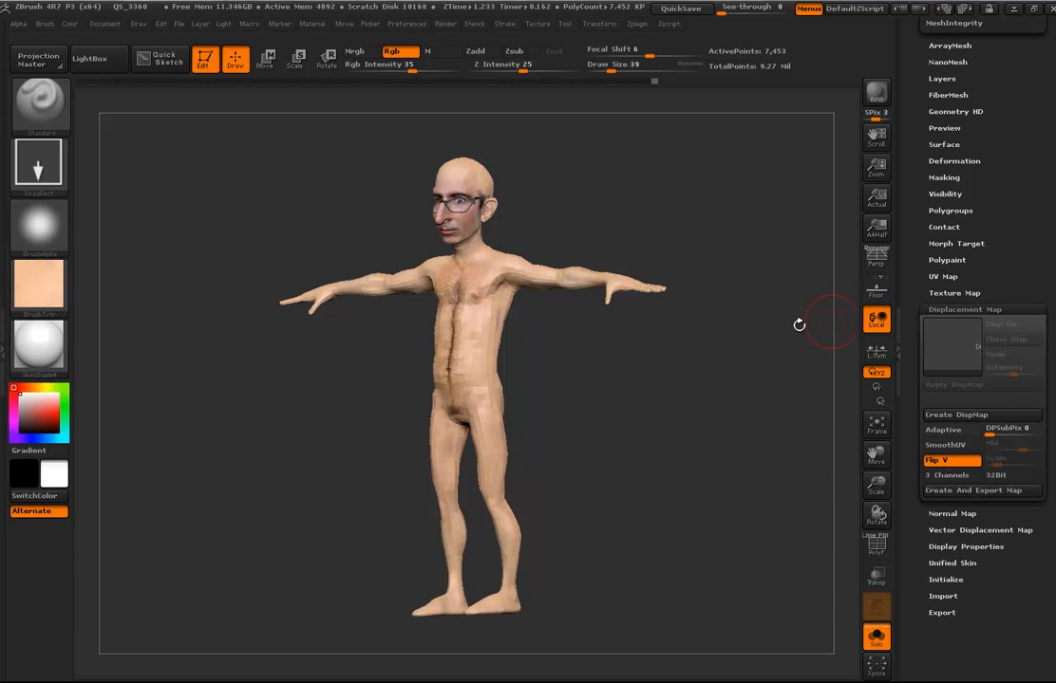
click(961, 418)
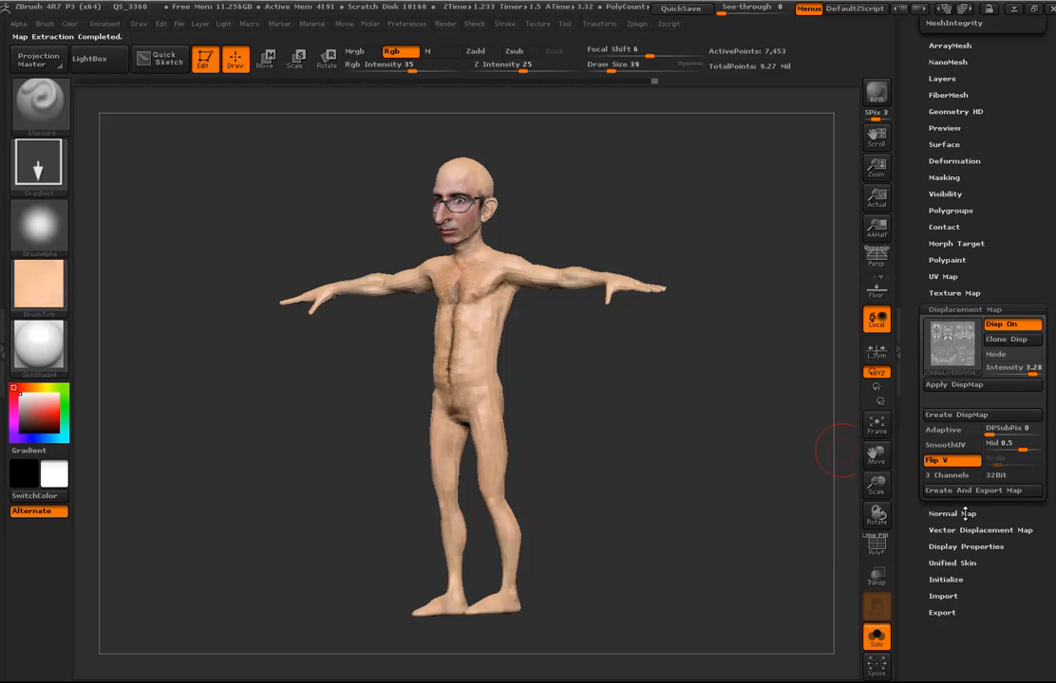
- Create a tangent normal map for the body from subdivision level 1 and preview it
click(952, 514)
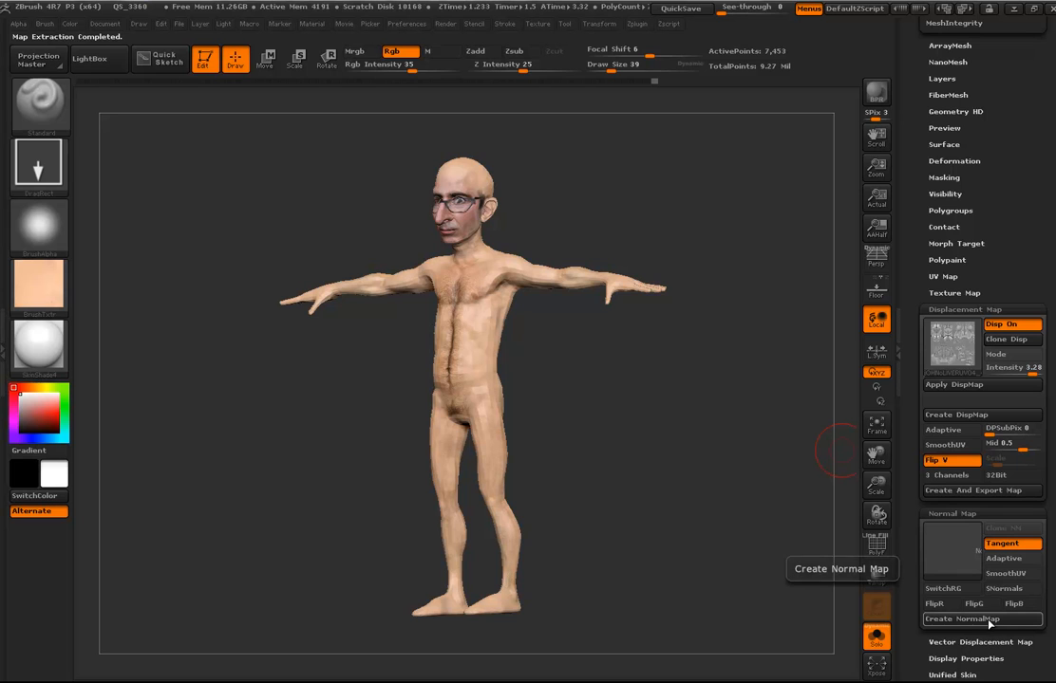
click(995, 622)
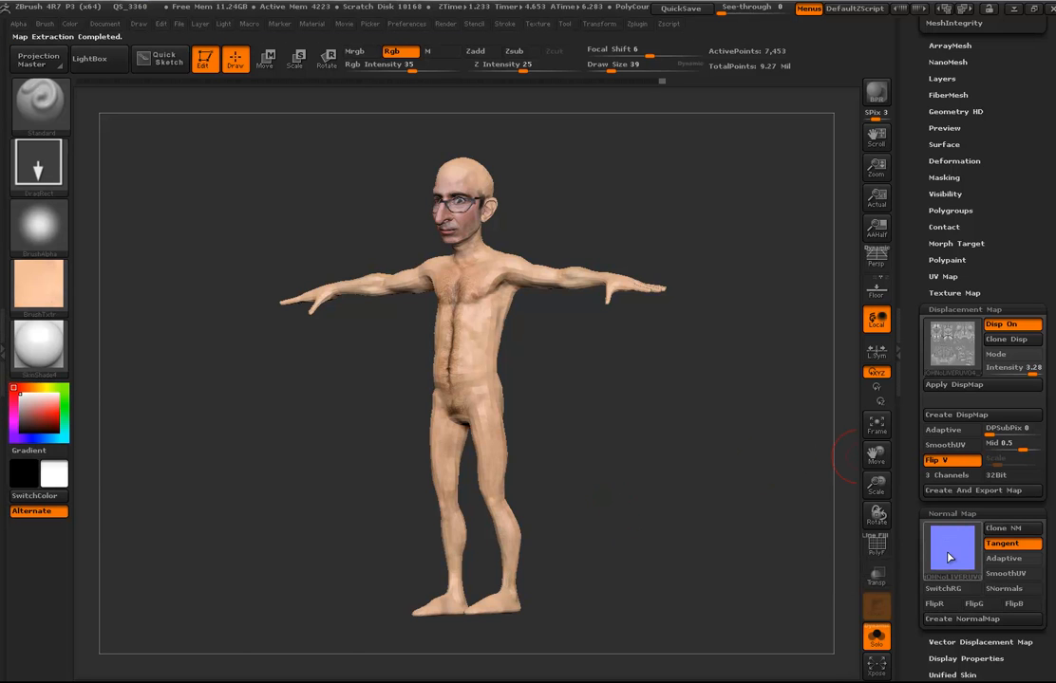
mouse_move(951, 558)
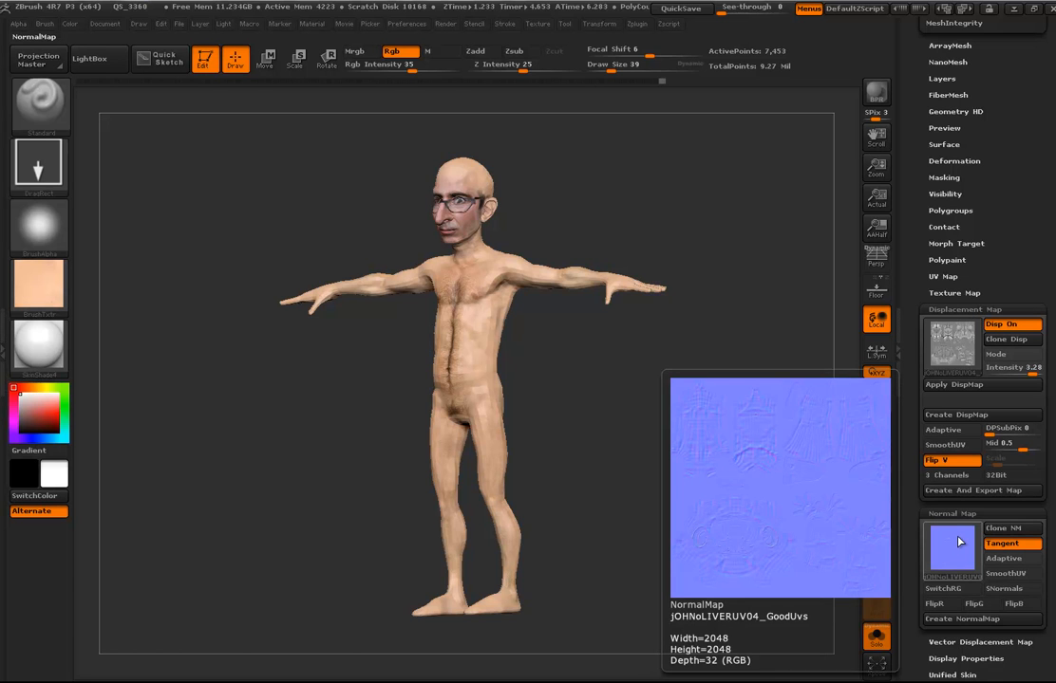
- Raise the body to subdivision level 3
drag(707, 483, 670, 475)
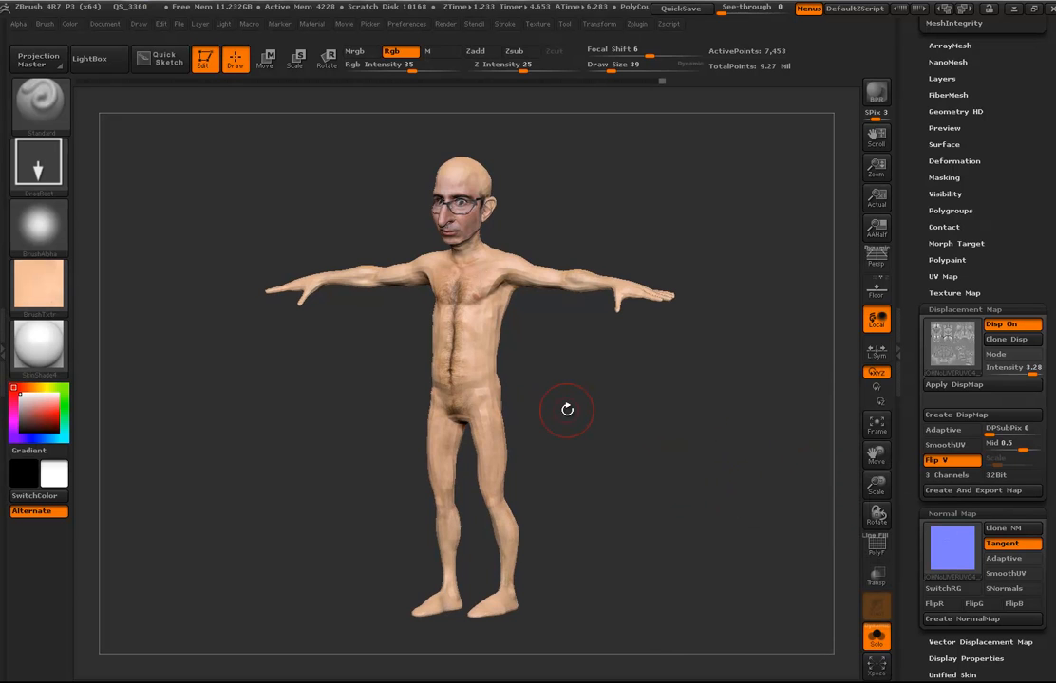
key(s)
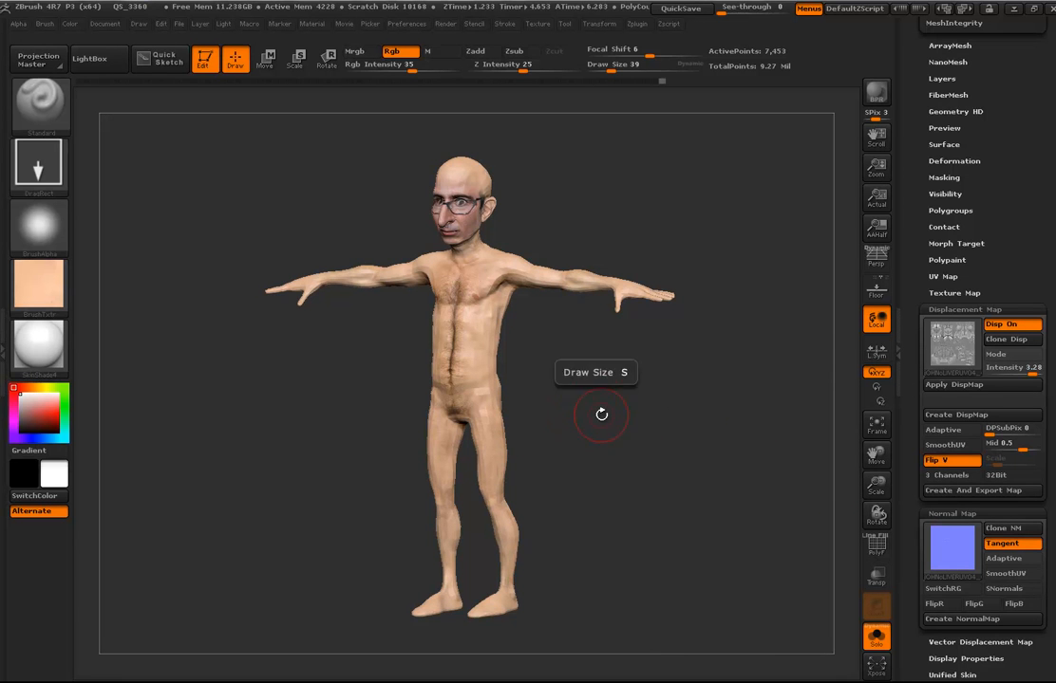
drag(609, 415, 666, 436)
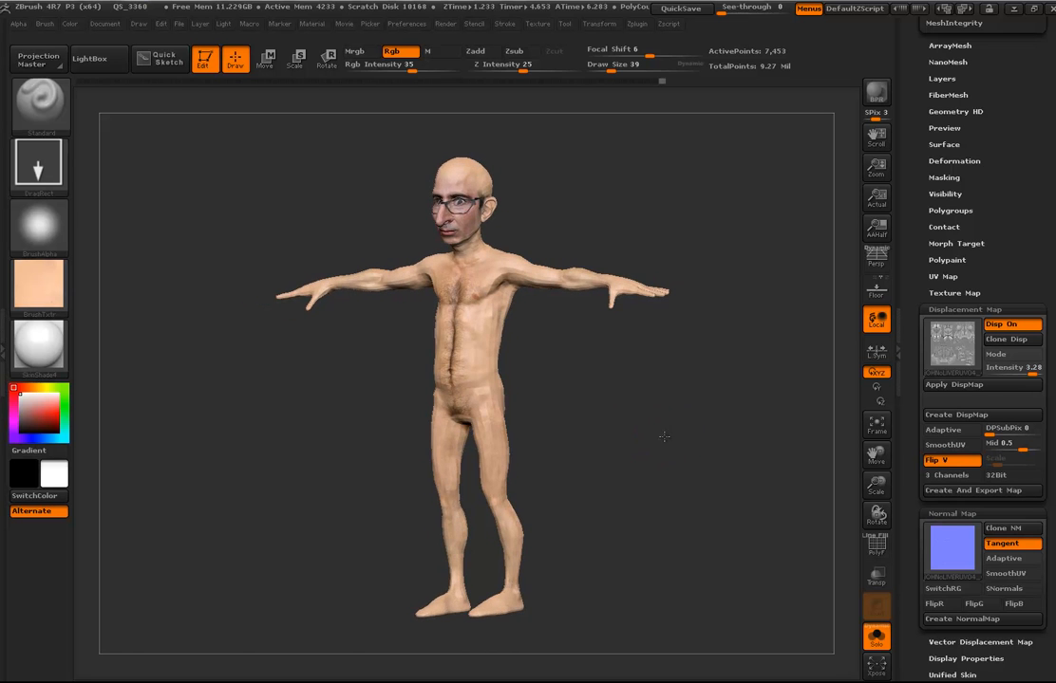
drag(990, 69, 999, 433)
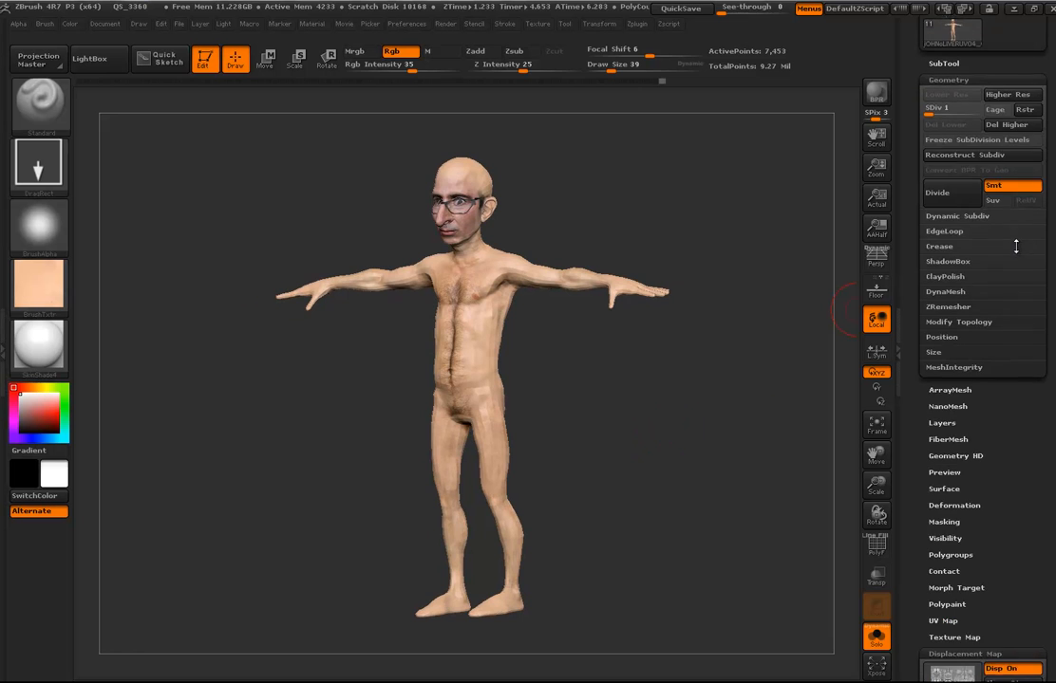
click(936, 119)
drag(700, 372, 666, 445)
drag(940, 121, 947, 120)
drag(631, 542, 556, 513)
drag(663, 399, 698, 458)
- Create a new tangent normal map from subdivision level 3 and preview it
drag(1004, 538, 991, 365)
drag(1050, 564, 1050, 467)
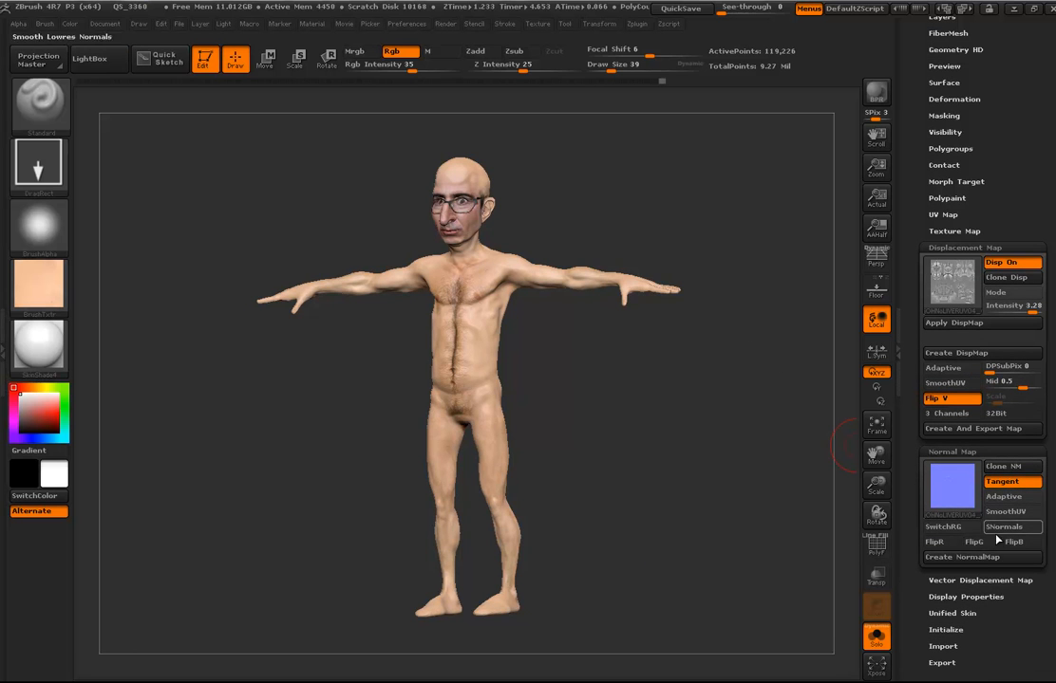
click(959, 558)
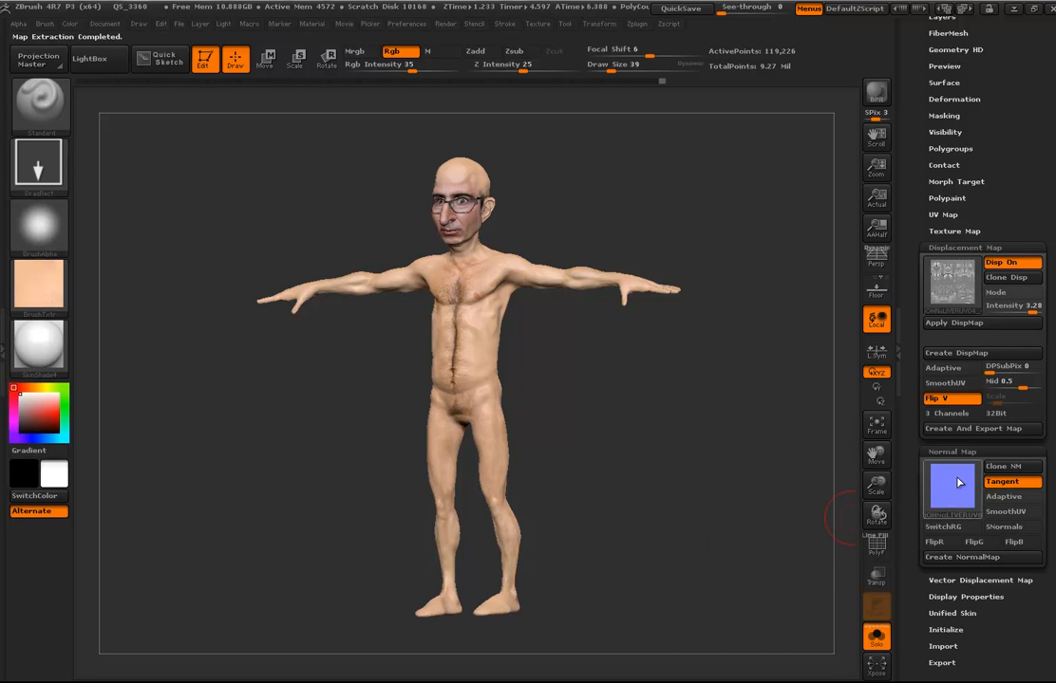
mouse_move(958, 483)
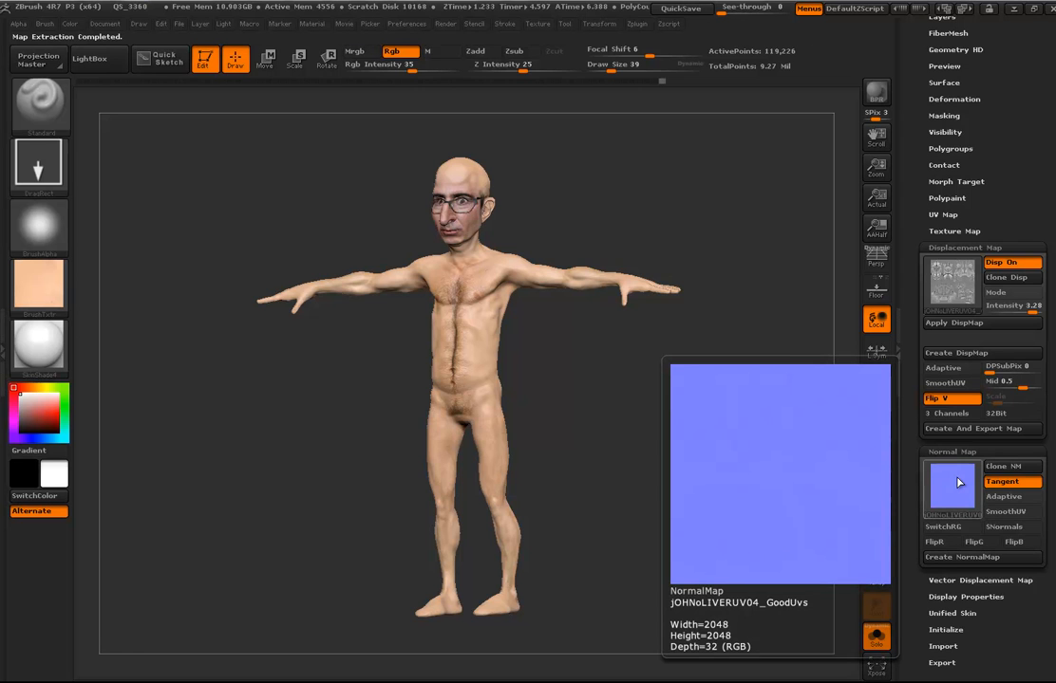
drag(684, 483, 693, 510)
- Step the body back down to subdivision level 1
scroll(1006, 148, up, 10)
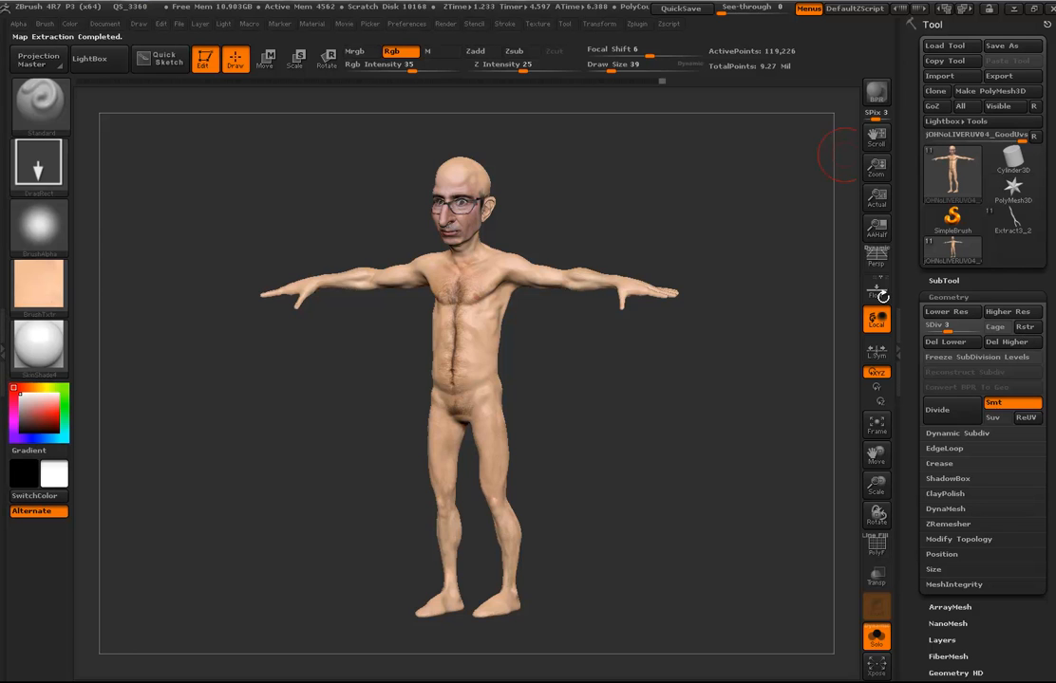
key(shift)
key(shift+d)
key(shift+d)
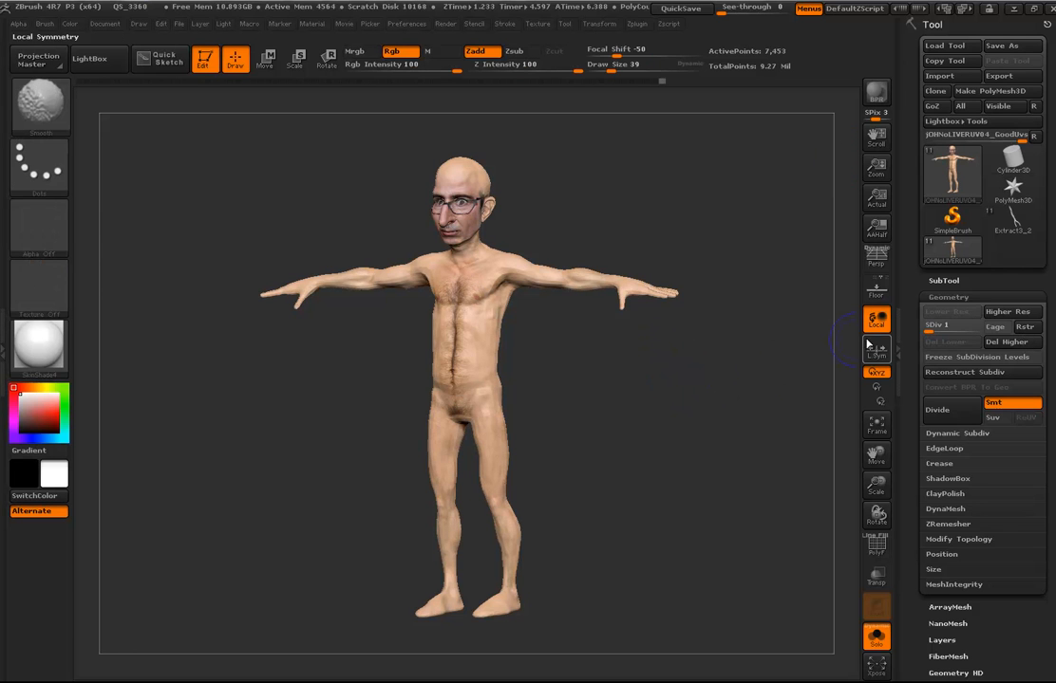
drag(802, 325, 753, 325)
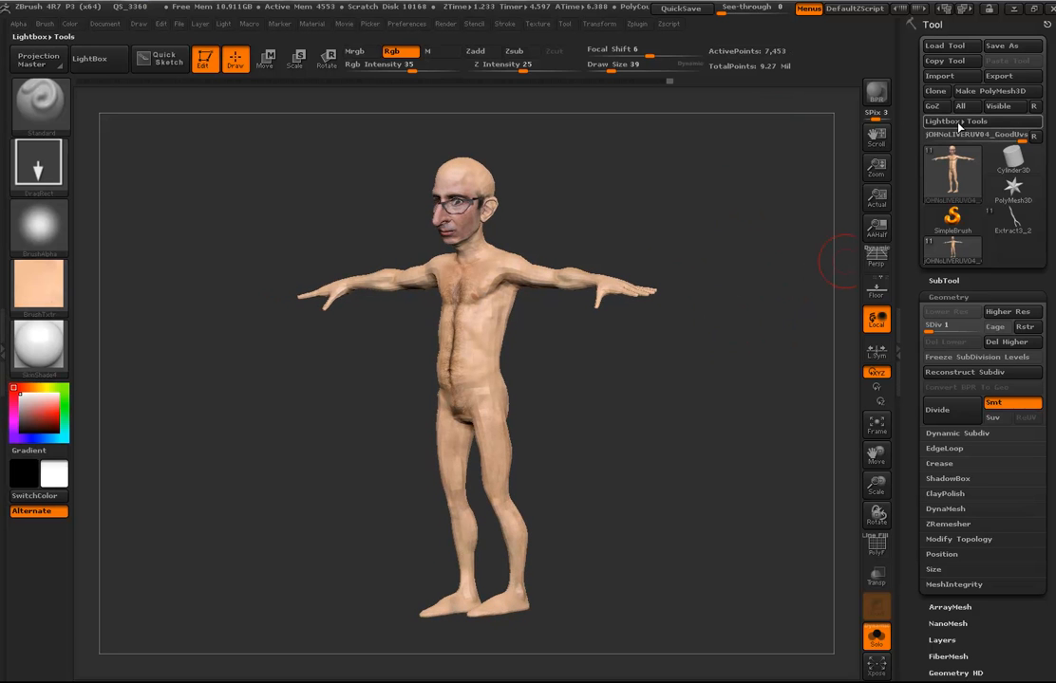
- Export the low-resolution body to the scenes folder in Maya .ma format as JohnOliver08_FromZ
click(1009, 77)
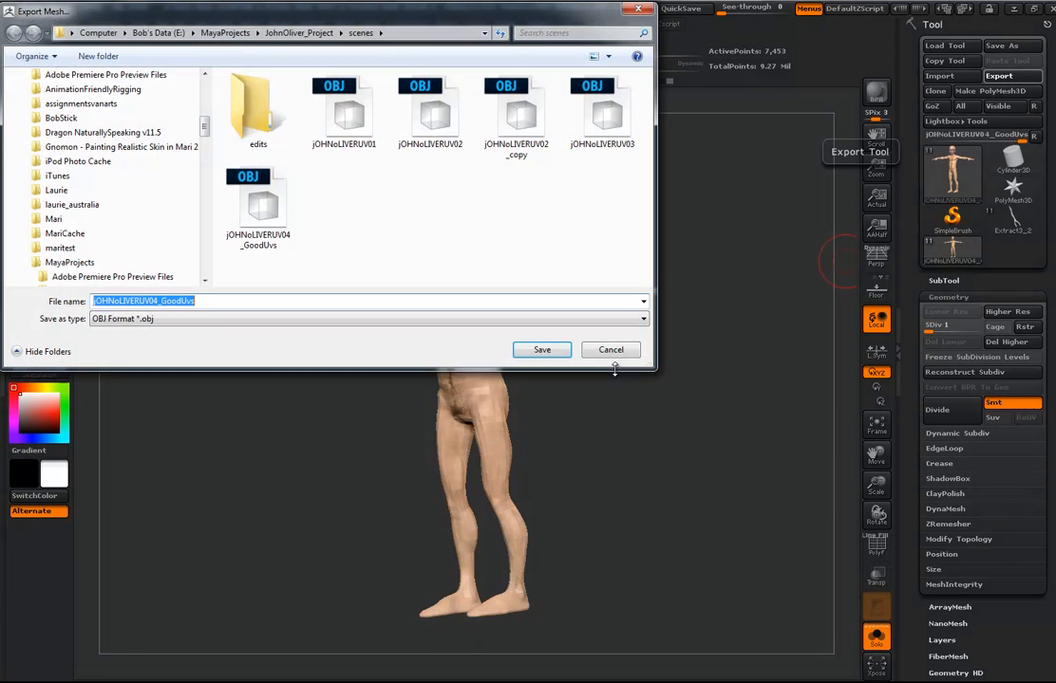
click(254, 319)
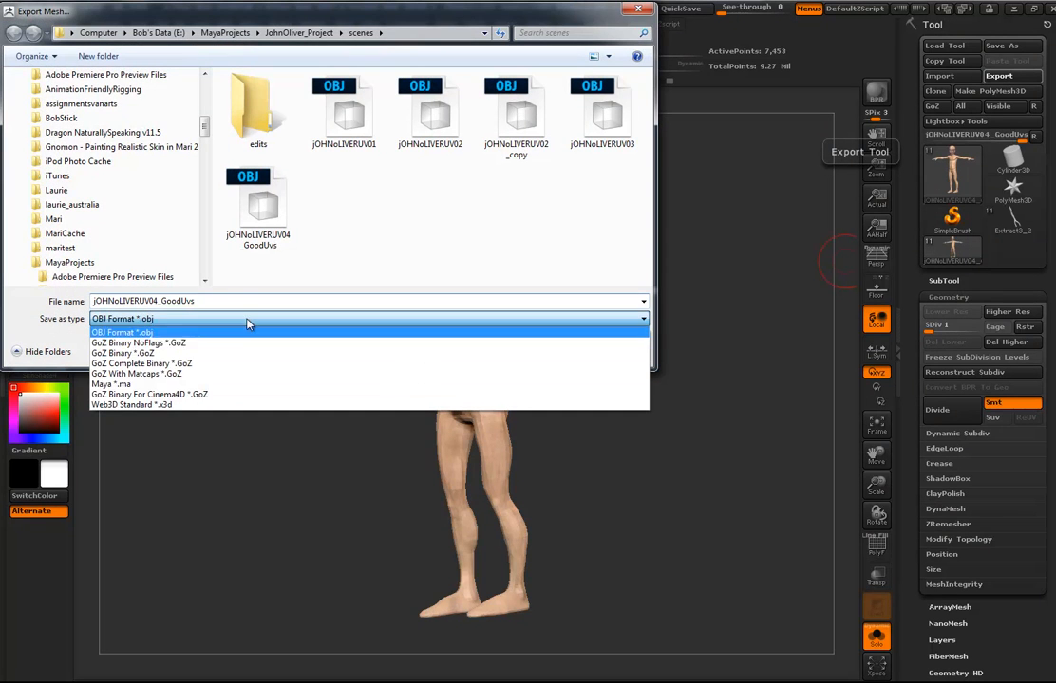
click(99, 384)
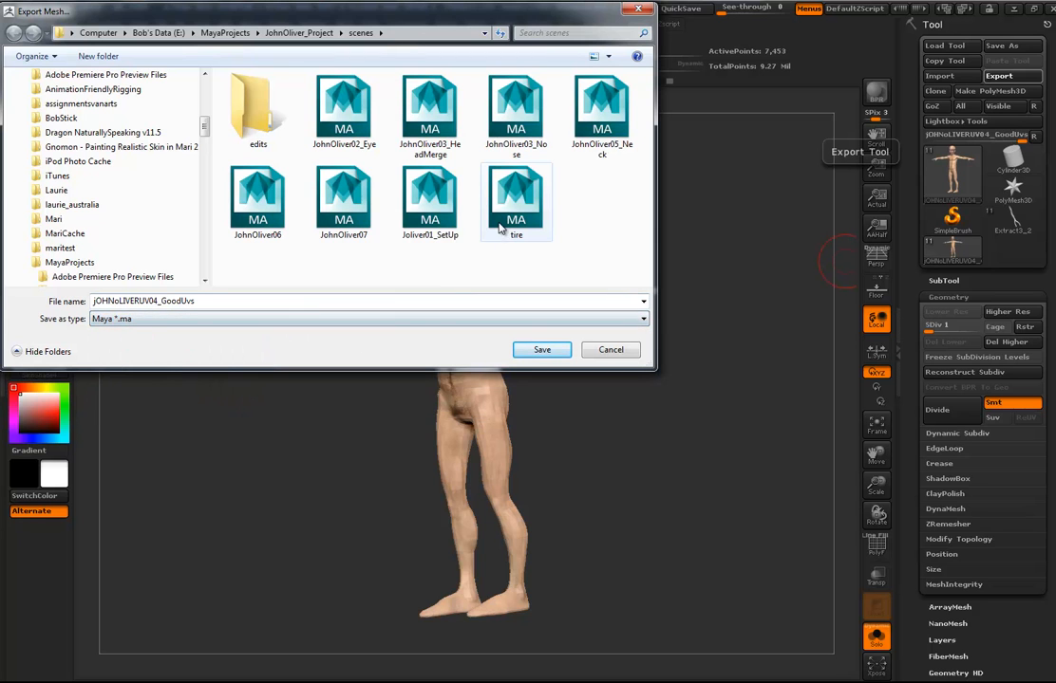
click(337, 176)
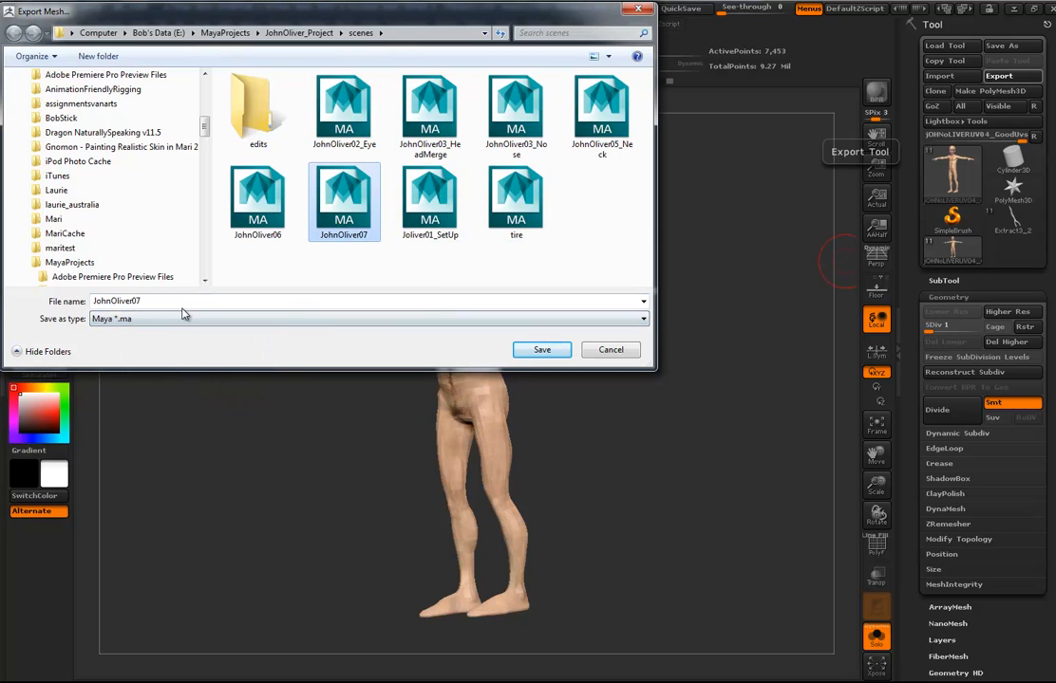
double_click(184, 301)
click(184, 301)
key(BackSpace)
text(8_FromZ)
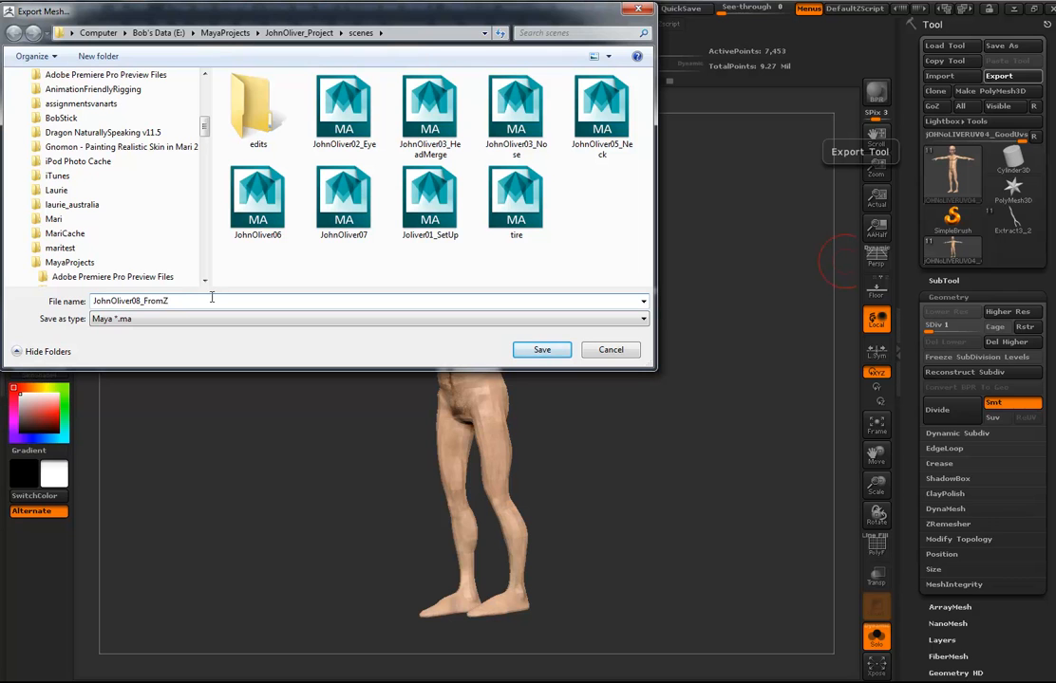
click(548, 356)
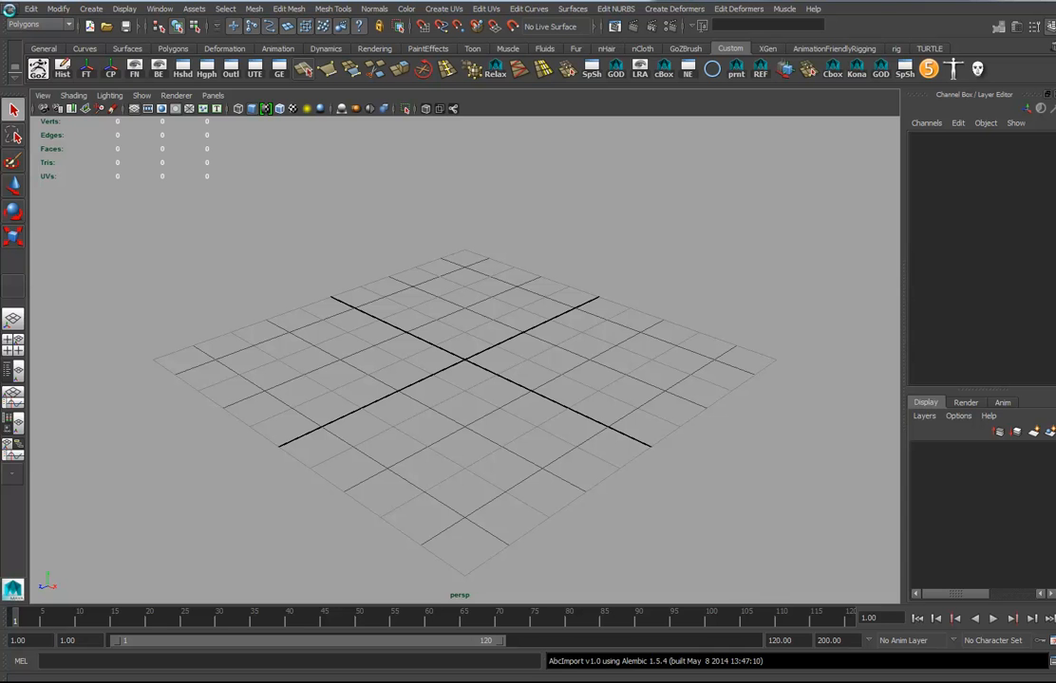
- Try to open JohnOliver08_FromZ_TXTR.tif from the scenes folder as a scene
click(8, 9)
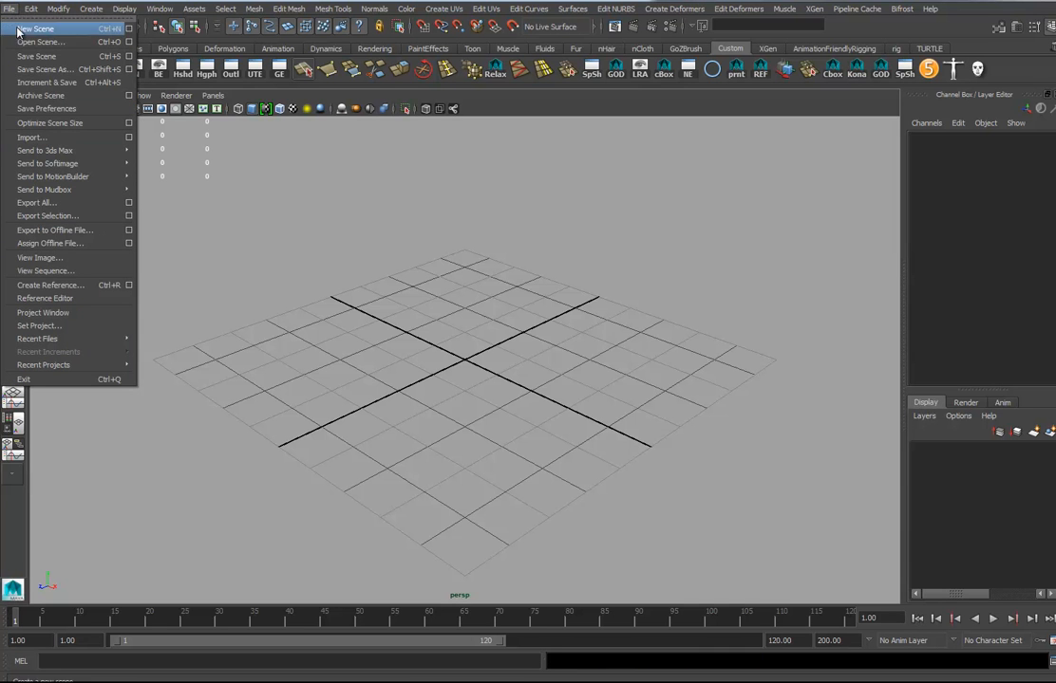
click(21, 42)
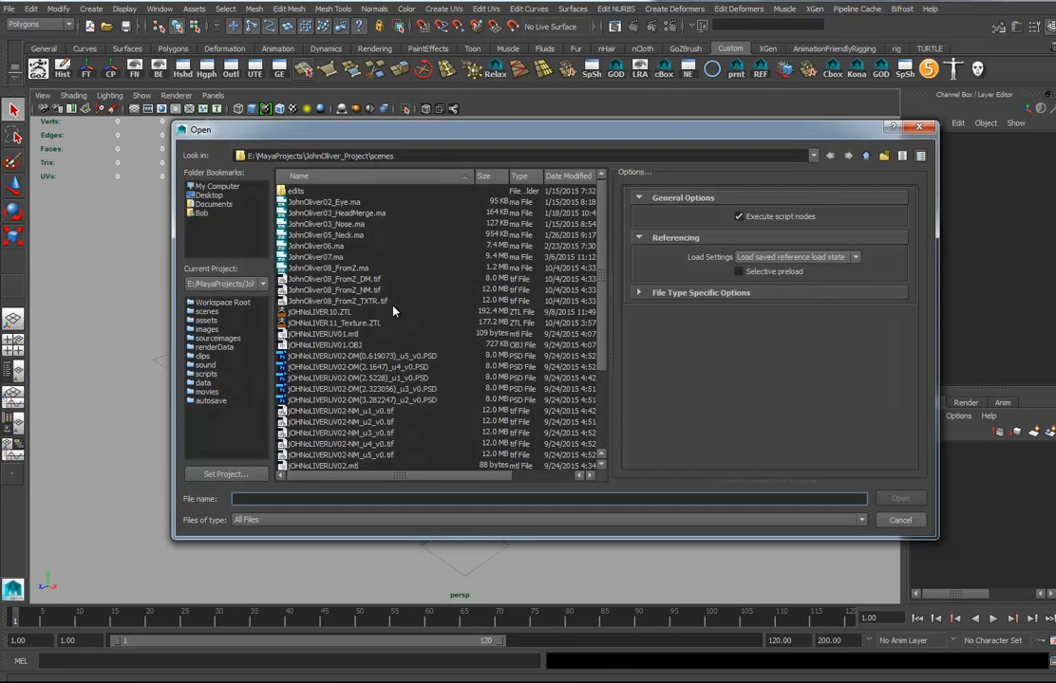
double_click(338, 300)
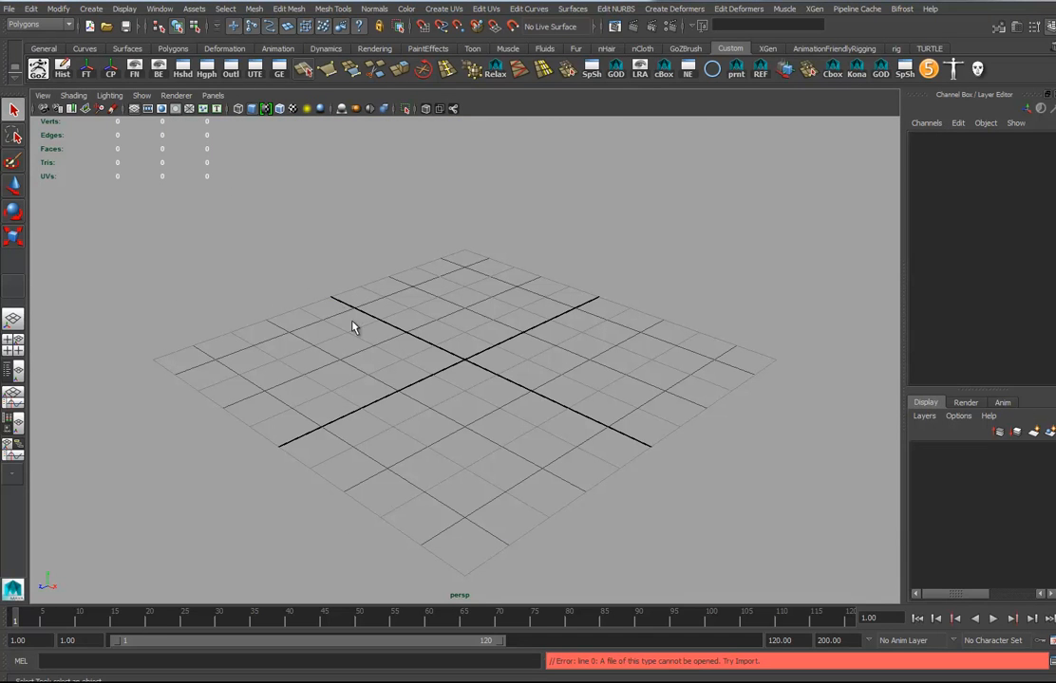
- Open the exported JohnOliver08_FromZ.ma scene from the scenes folder and dismiss the file-reading error notice
click(8, 8)
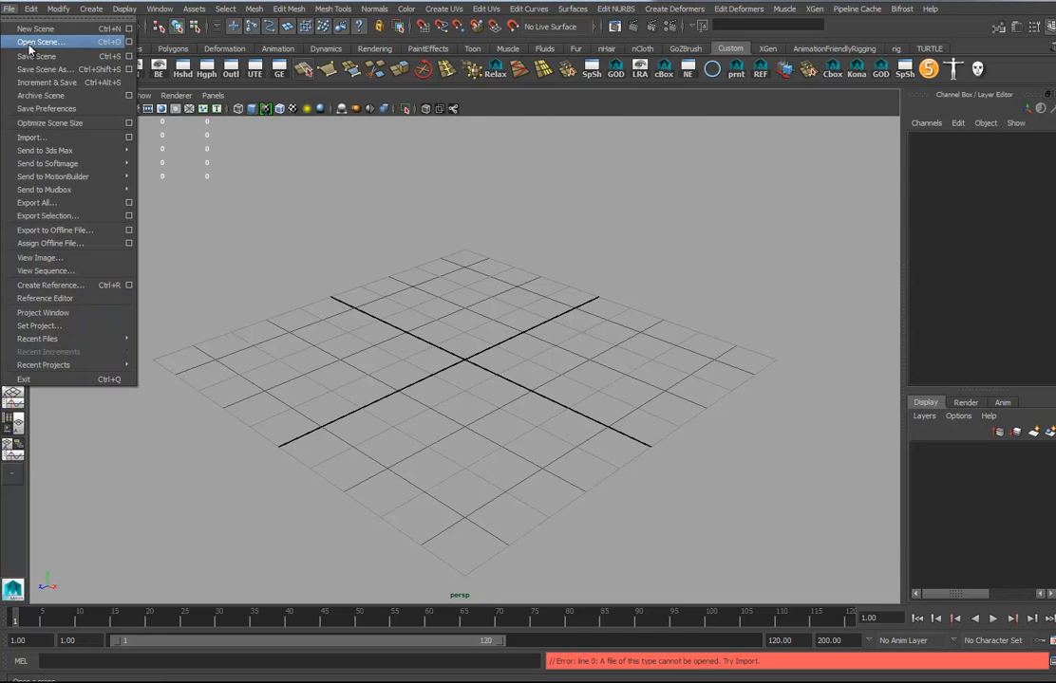
click(26, 42)
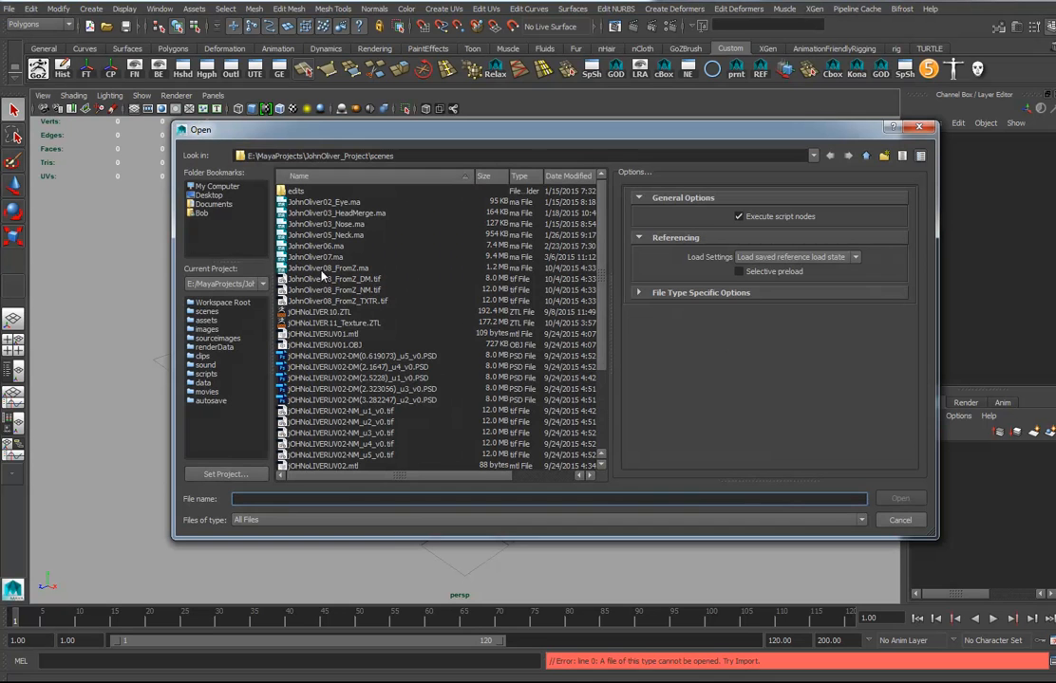
click(317, 269)
double_click(317, 268)
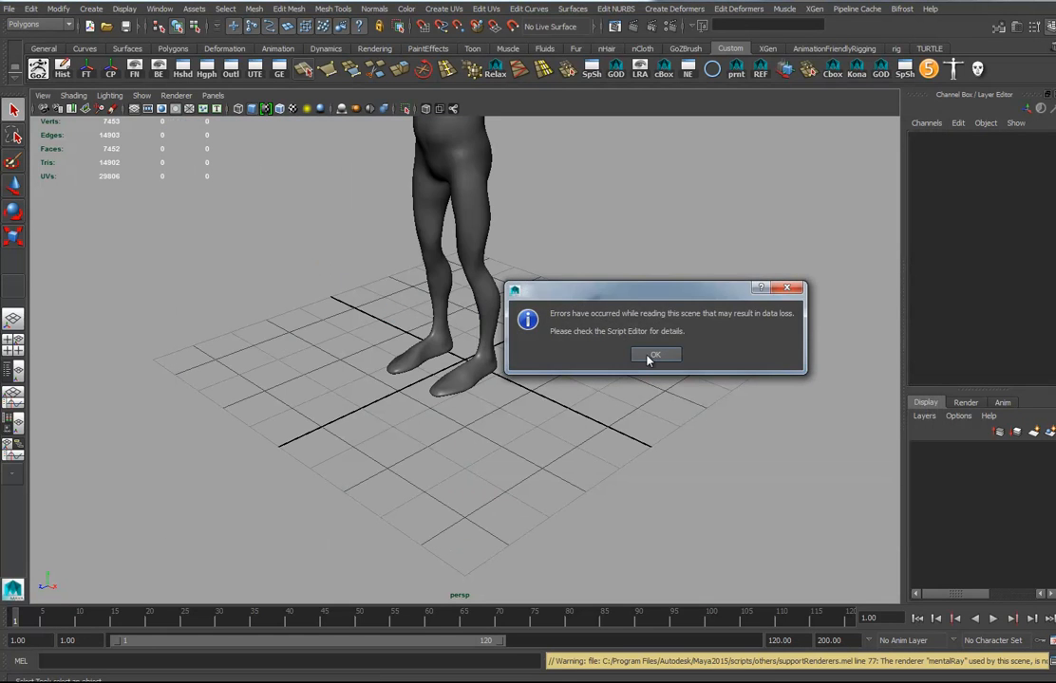
click(570, 311)
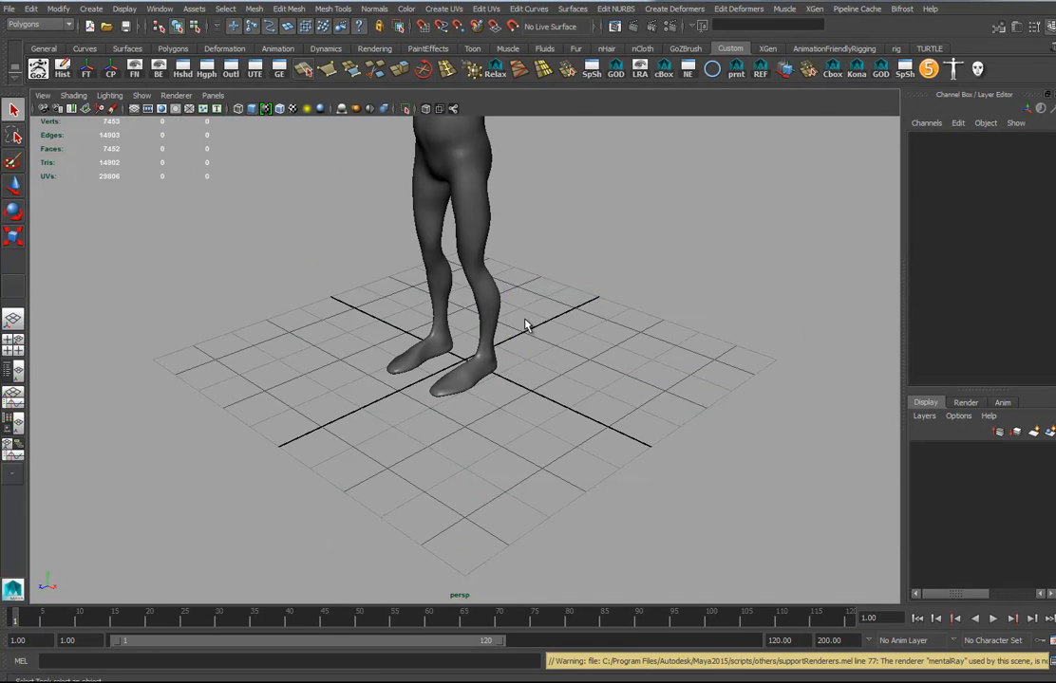
- Select the imported body and display it with its textures in the perspective view
key(f)
click(476, 320)
alt+middle_drag(533, 343, 528, 411)
alt+drag(529, 411, 574, 354)
key(6)
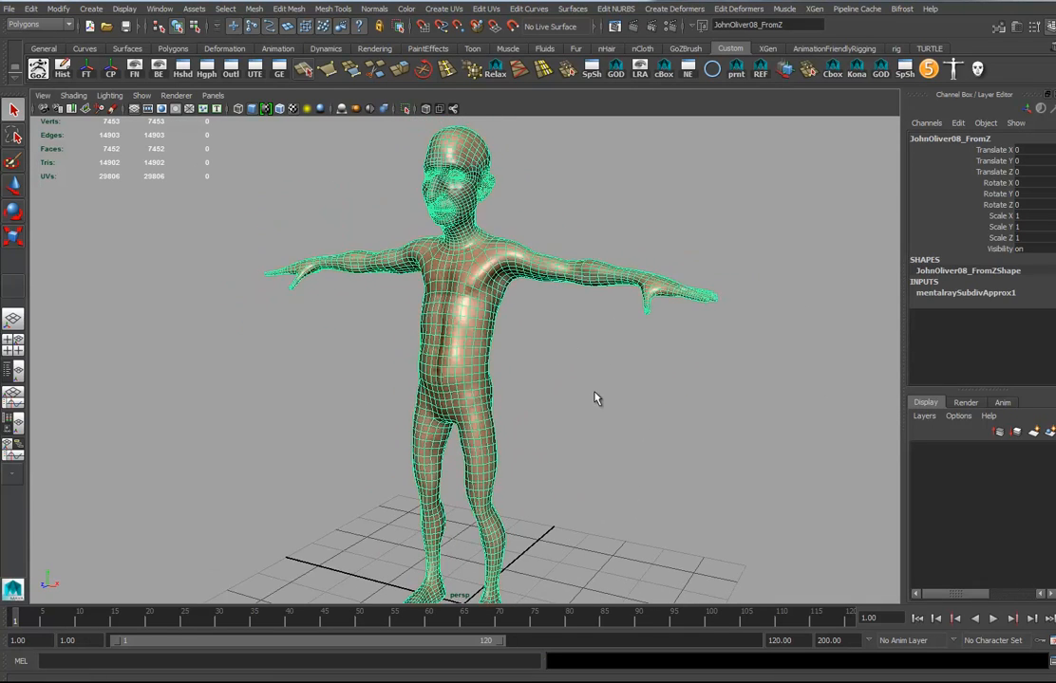
- Examine the textured chest, shoulders and arms of the body up close
click(639, 473)
alt+drag(639, 474, 577, 386)
alt+middle_drag(578, 386, 601, 427)
alt+right_drag(601, 426, 775, 427)
alt+drag(584, 334, 587, 288)
click(587, 272)
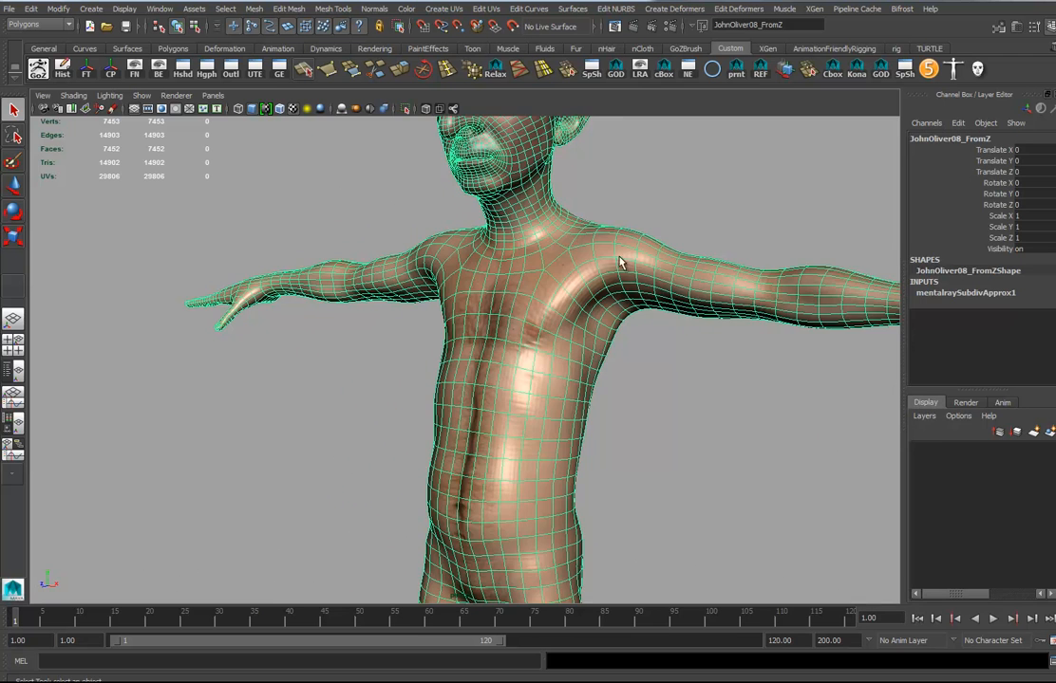
alt+drag(717, 392, 642, 424)
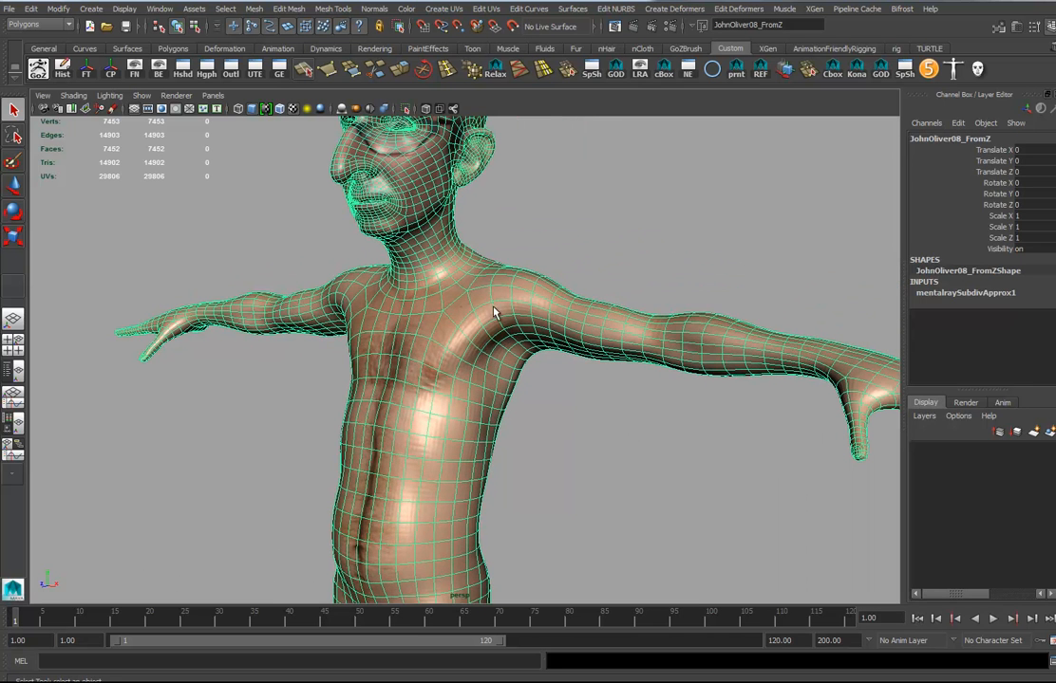
- Break the ZBrushNormalMap connection on the Bump Mapping of the body's JohnOliver08_FromZ_blinn material and deselect the body
click(567, 410)
click(495, 396)
key(ctrl+a)
drag(492, 109, 626, 104)
click(870, 148)
click(871, 148)
click(805, 148)
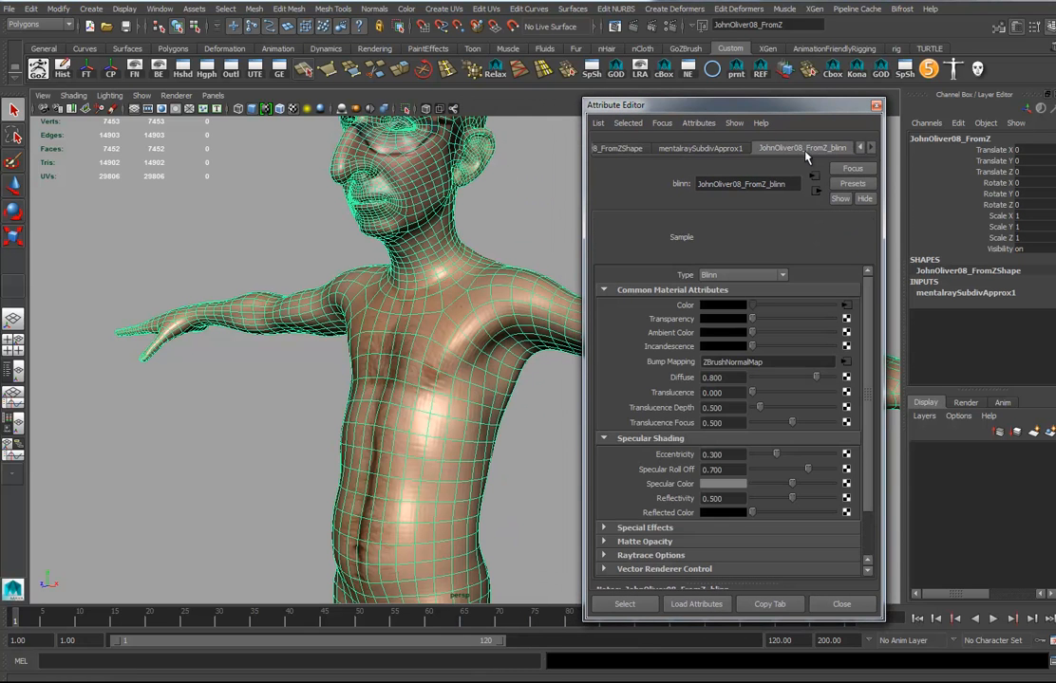
right_click(703, 363)
click(729, 392)
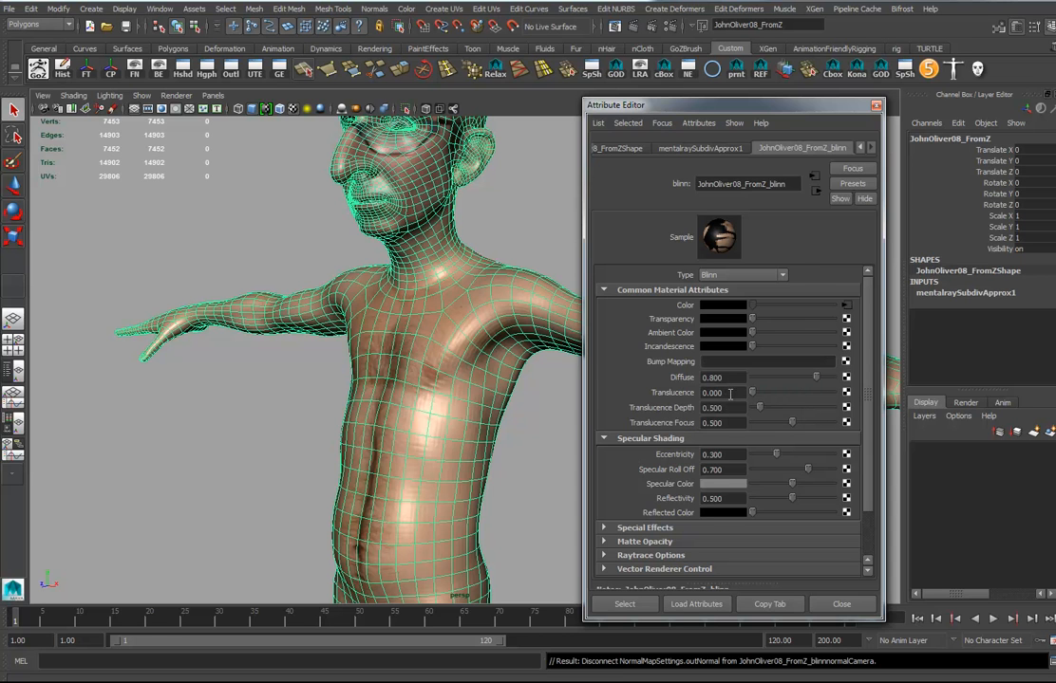
click(548, 414)
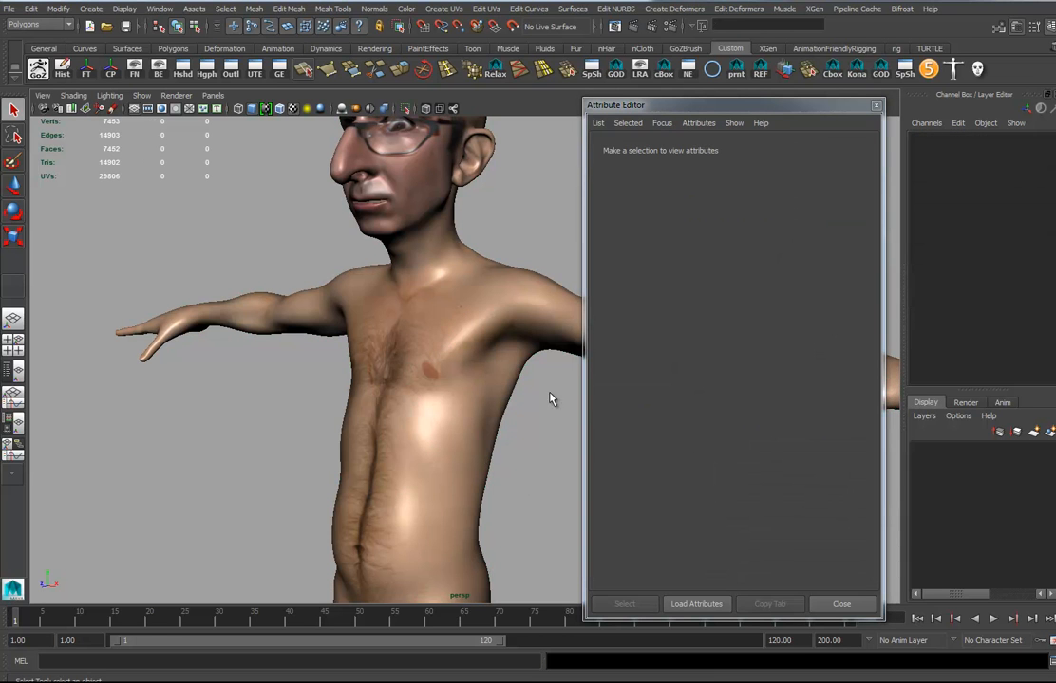
- Render the figure's head and upper body, and compare the Maya Software image with the mental ray image
alt+middle_drag(451, 309, 520, 431)
alt+drag(520, 431, 519, 413)
click(635, 28)
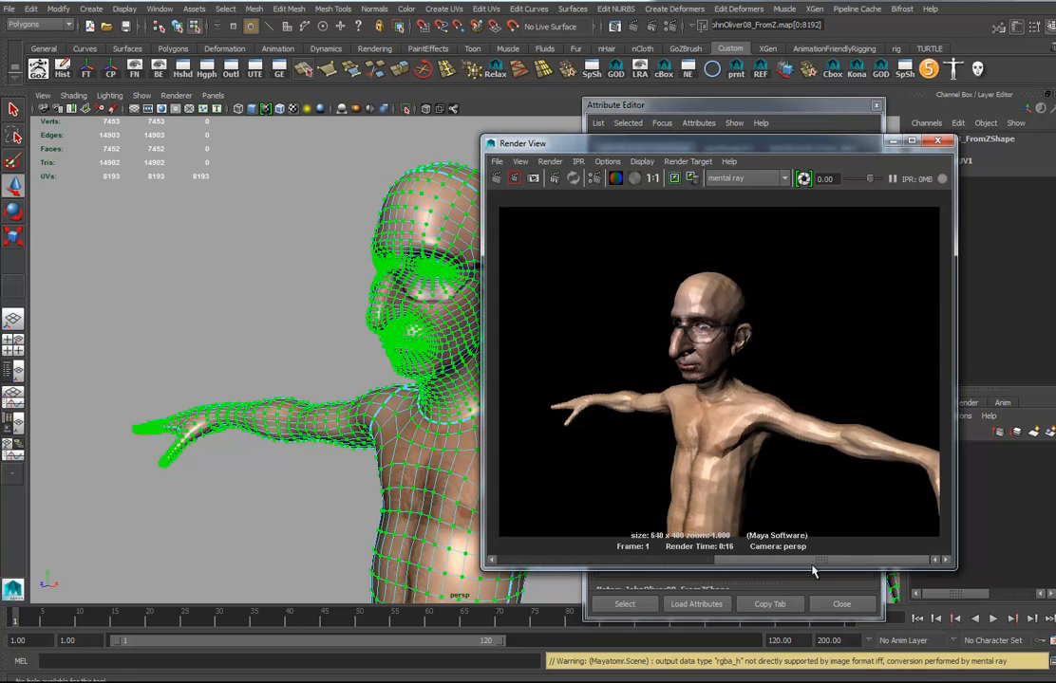
click(725, 560)
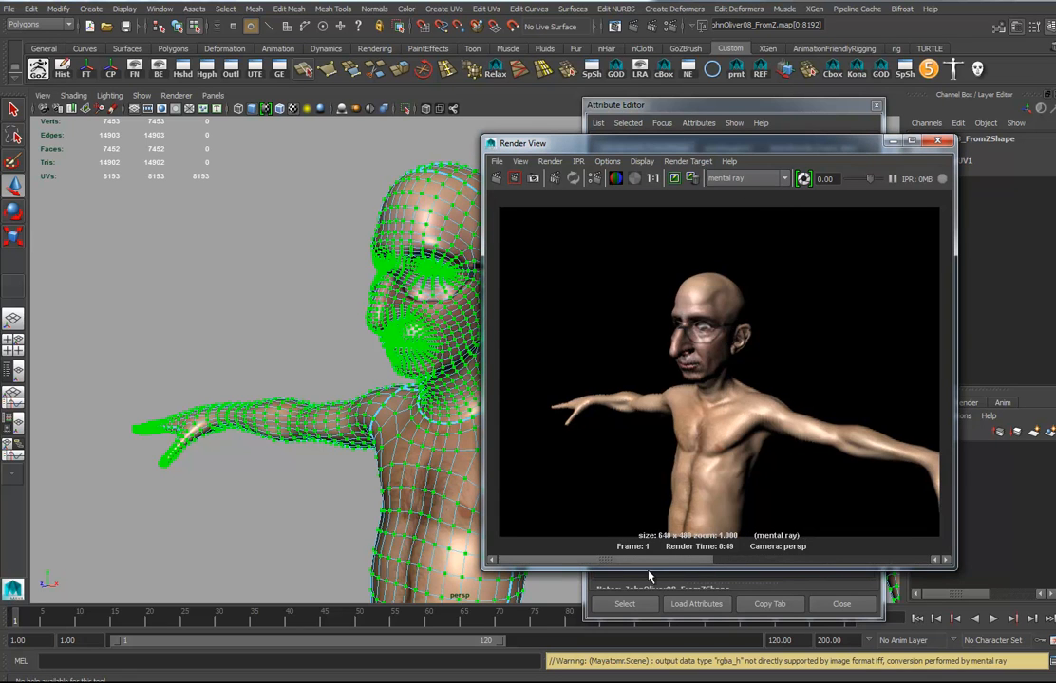